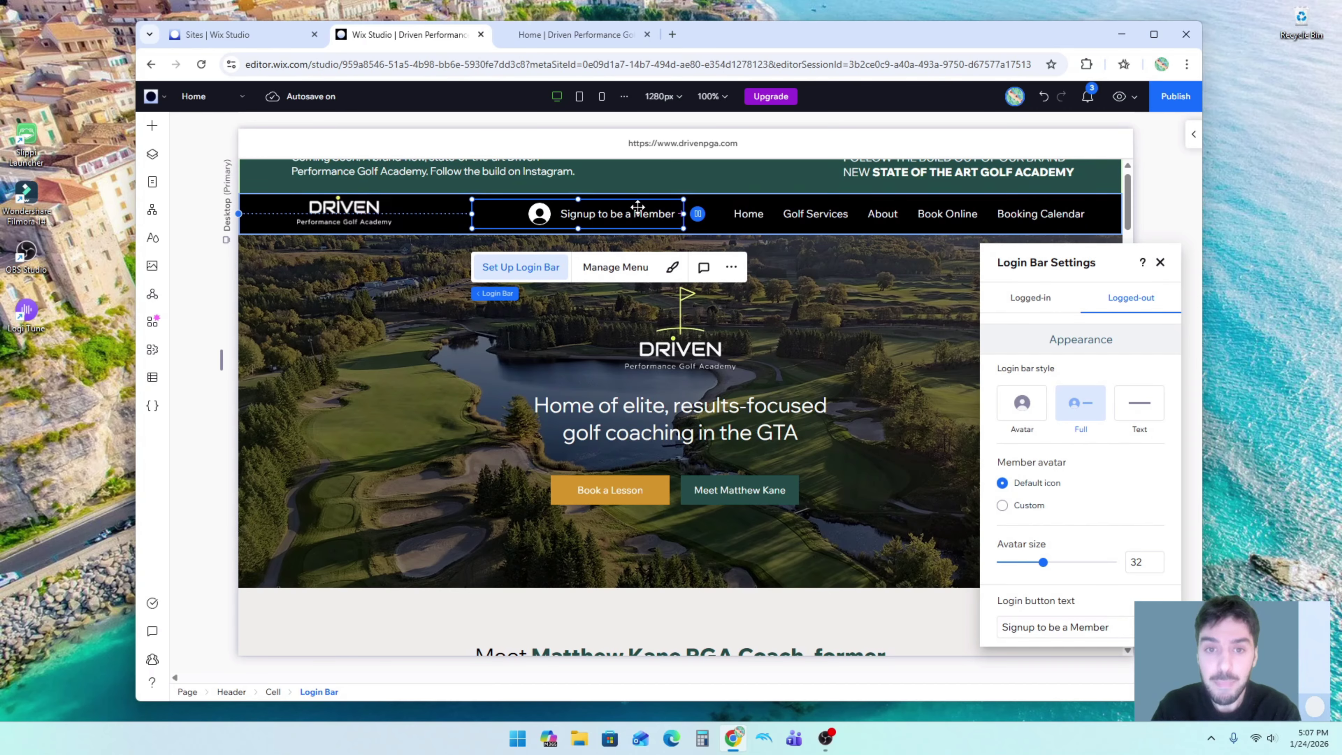
# - Delete the existing login bar from the site header
pyautogui.click(619, 214)
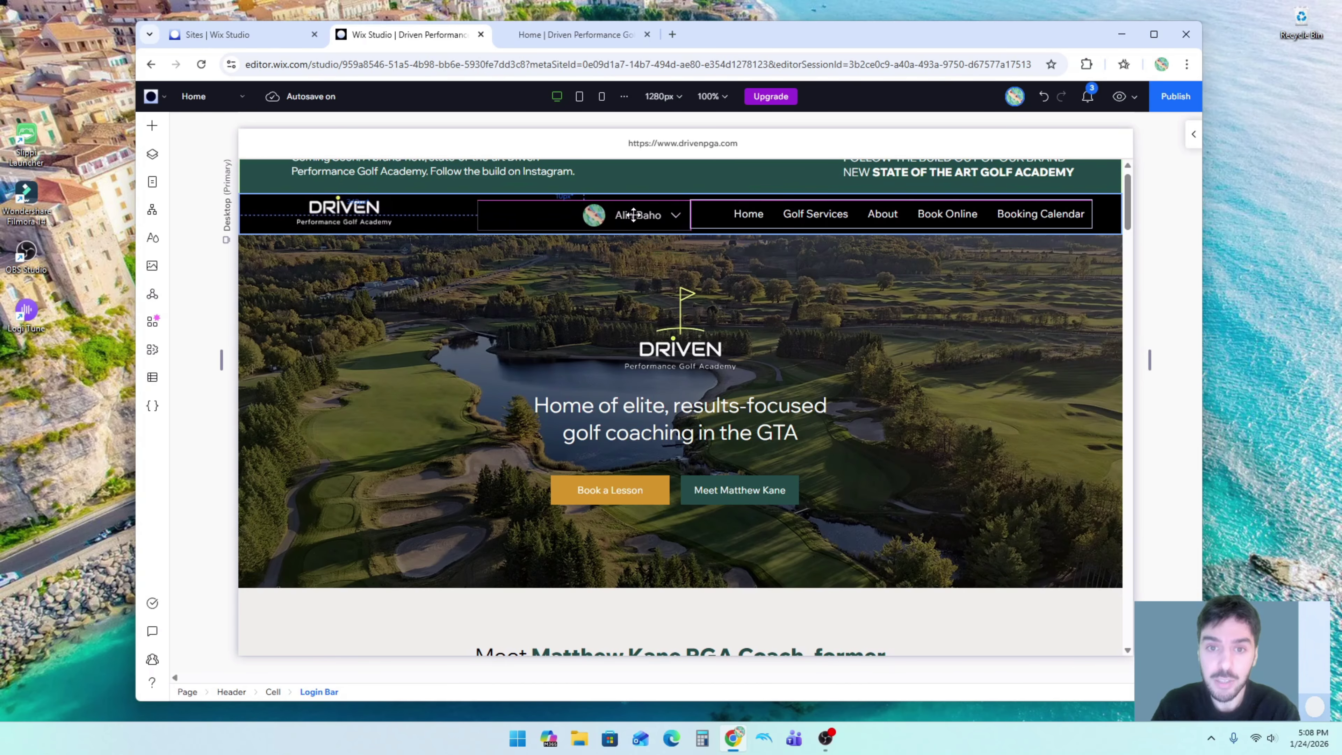
pyautogui.click(628, 218)
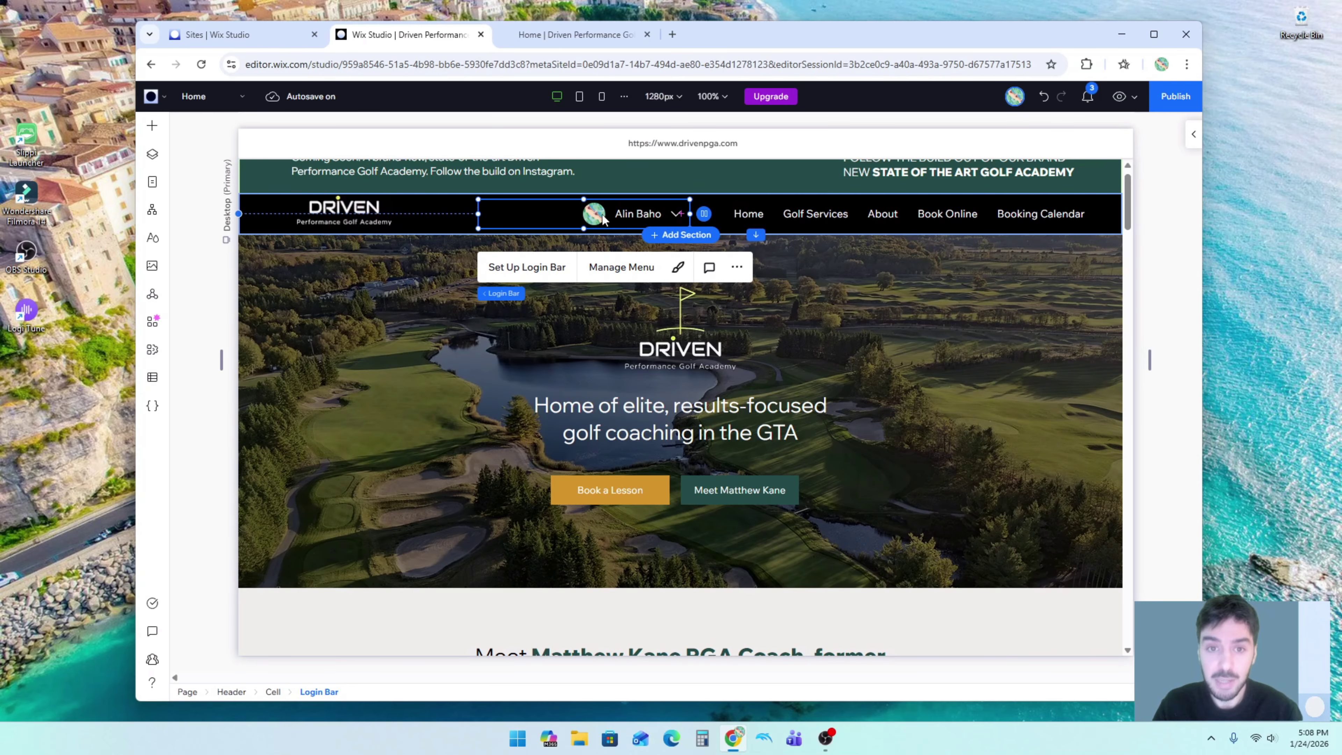
pyautogui.press('Delete')
pyautogui.click(723, 441)
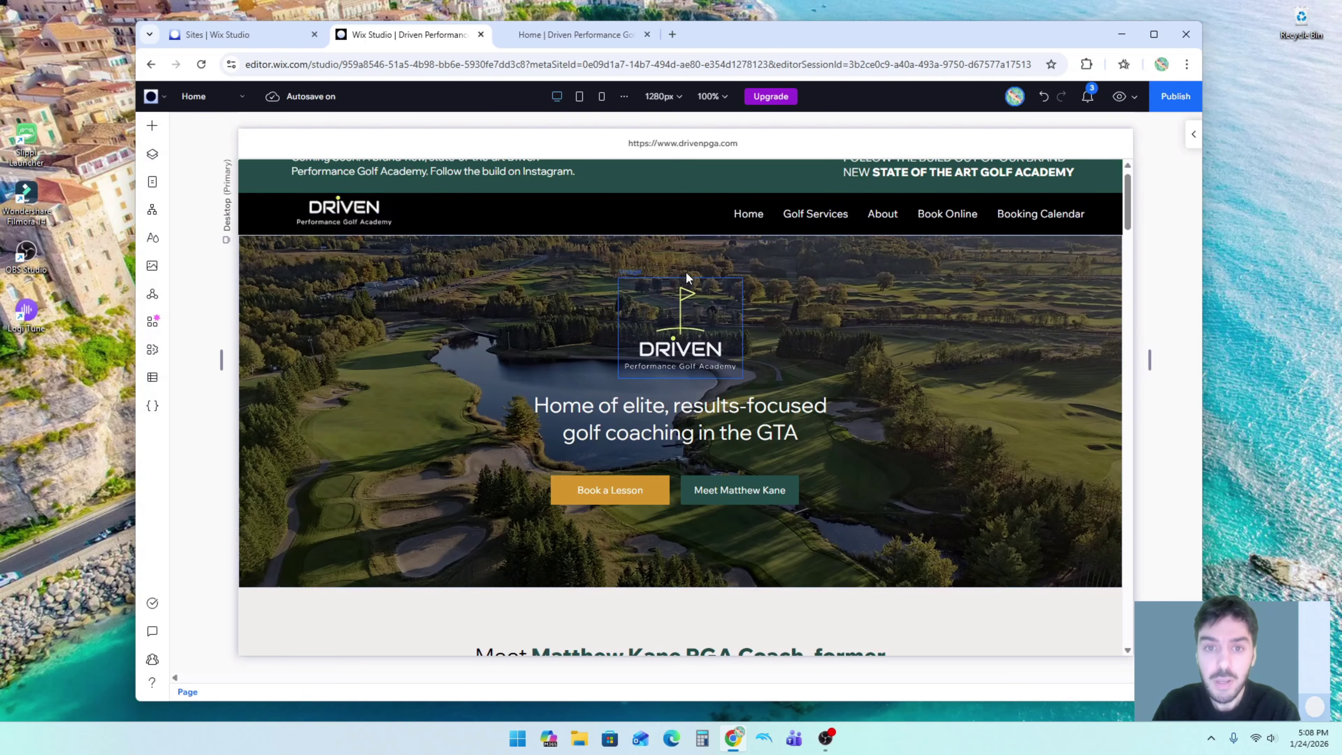
# - Add a Members Area Login Bar element to the header, just before the Home menu item
pyautogui.click(154, 130)
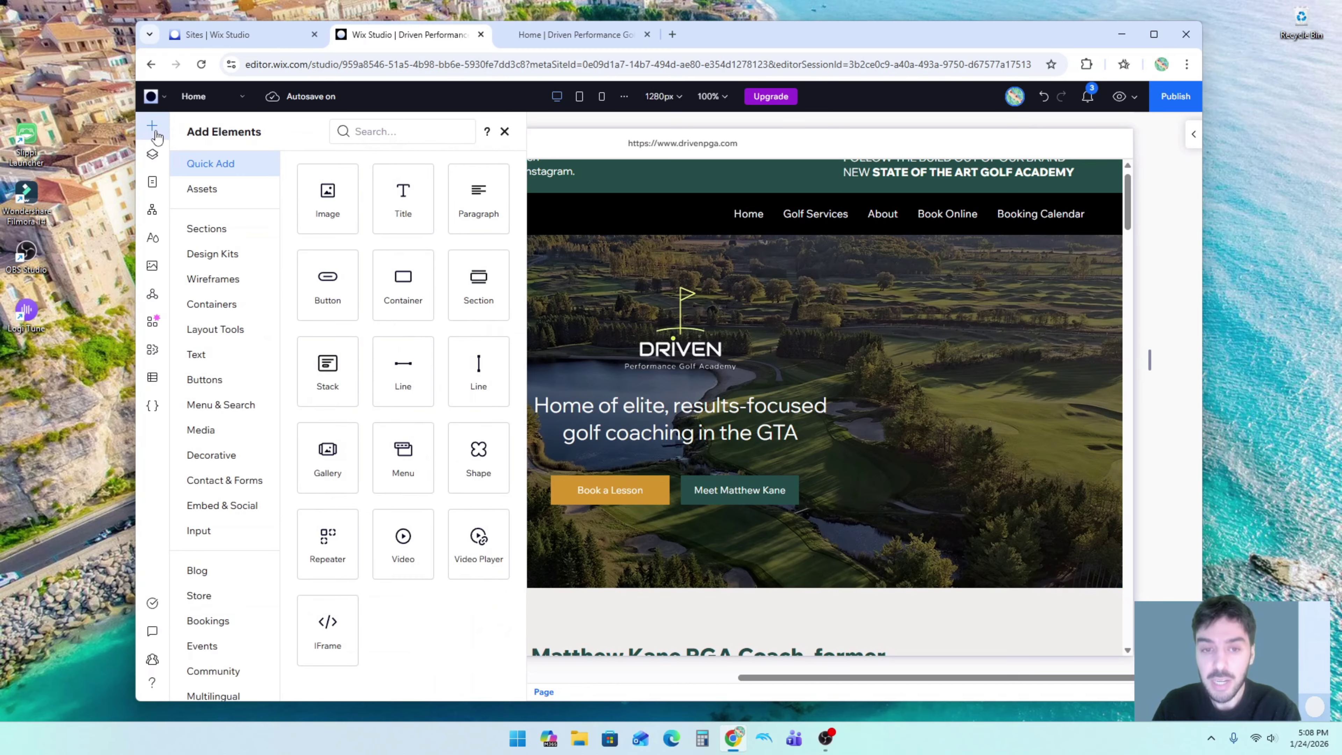
pyautogui.click(233, 671)
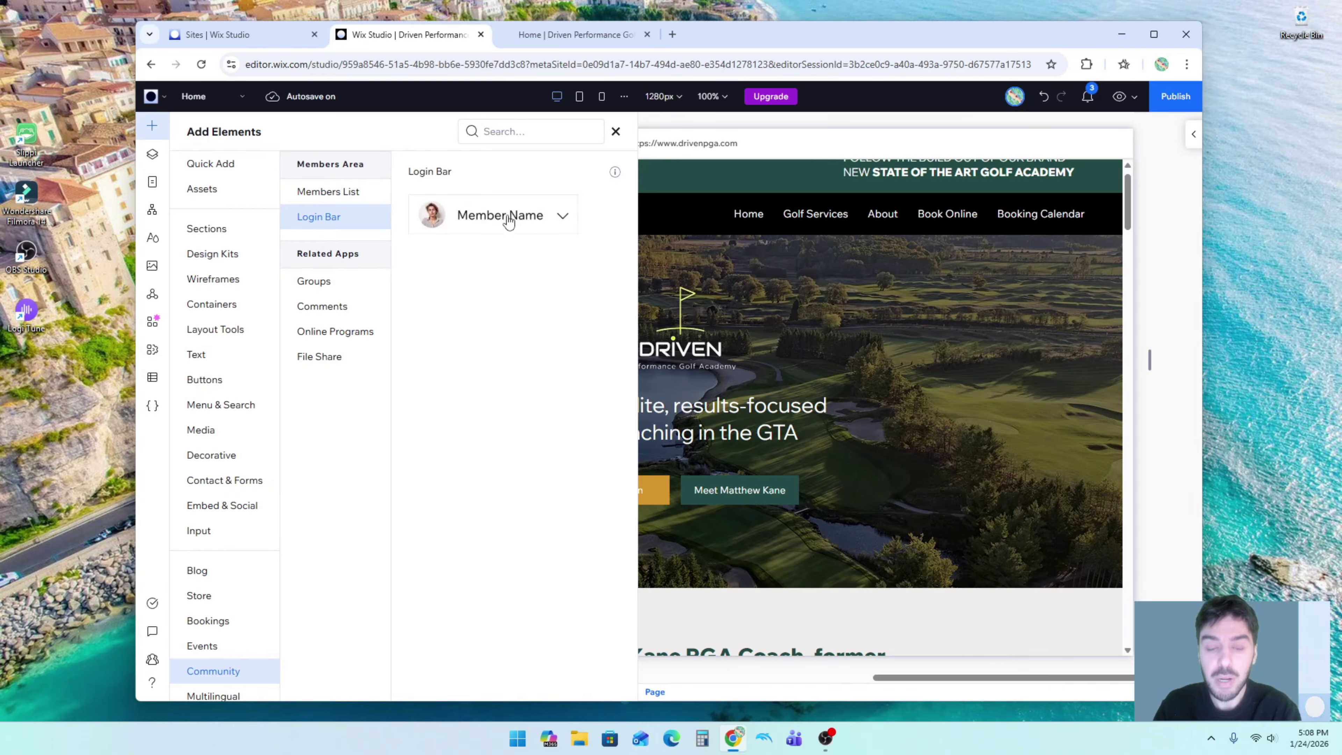
pyautogui.moveTo(503, 217); pyautogui.dragTo(642, 216)
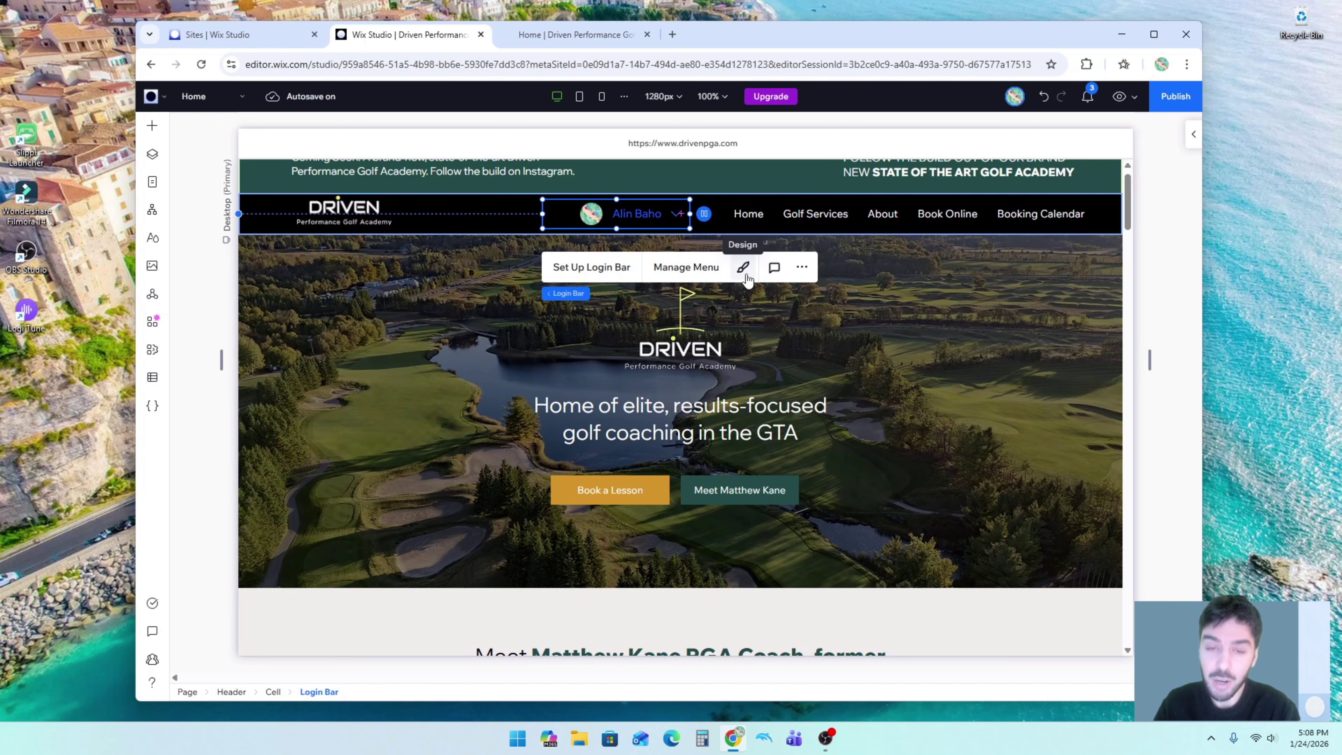
# - Set the new login bar's avatar and icons fill color to white in its regular state
pyautogui.scroll(1, 906, 330)
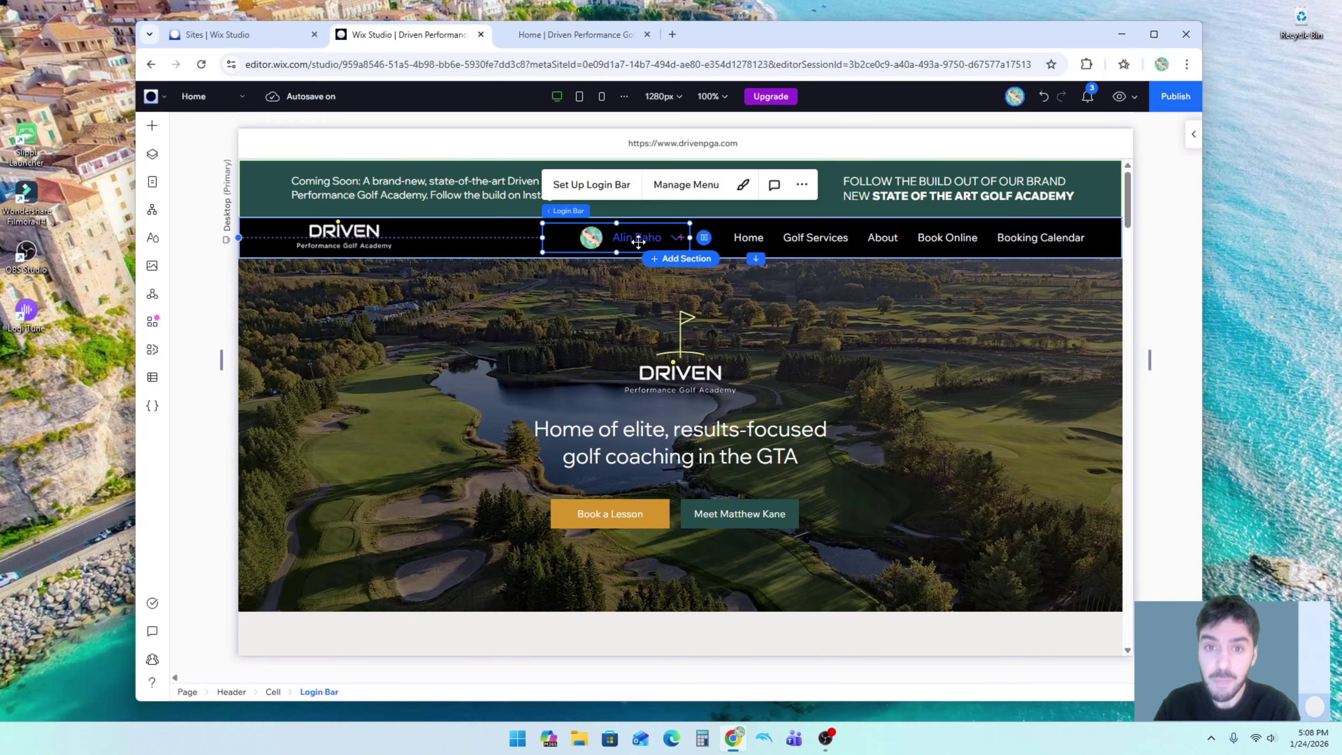
pyautogui.click(742, 185)
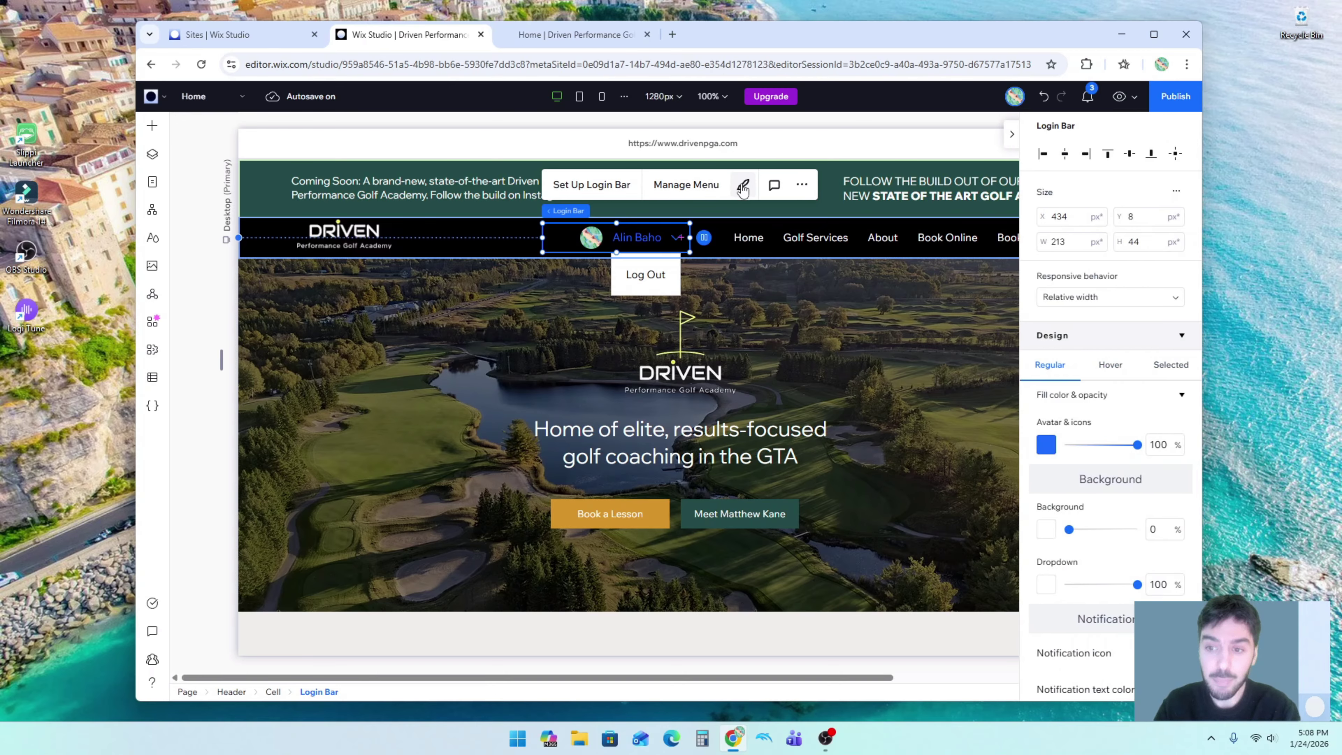
pyautogui.click(1048, 447)
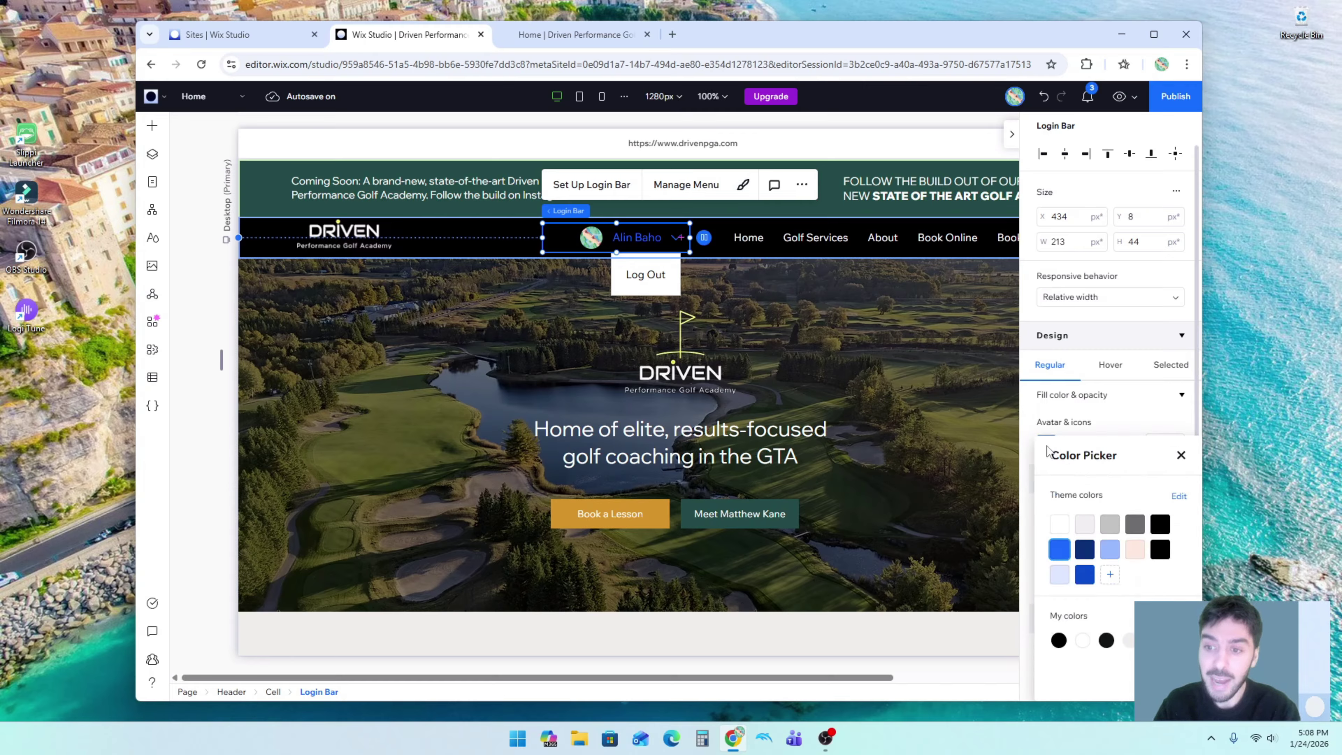
pyautogui.click(1059, 524)
pyautogui.click(1085, 431)
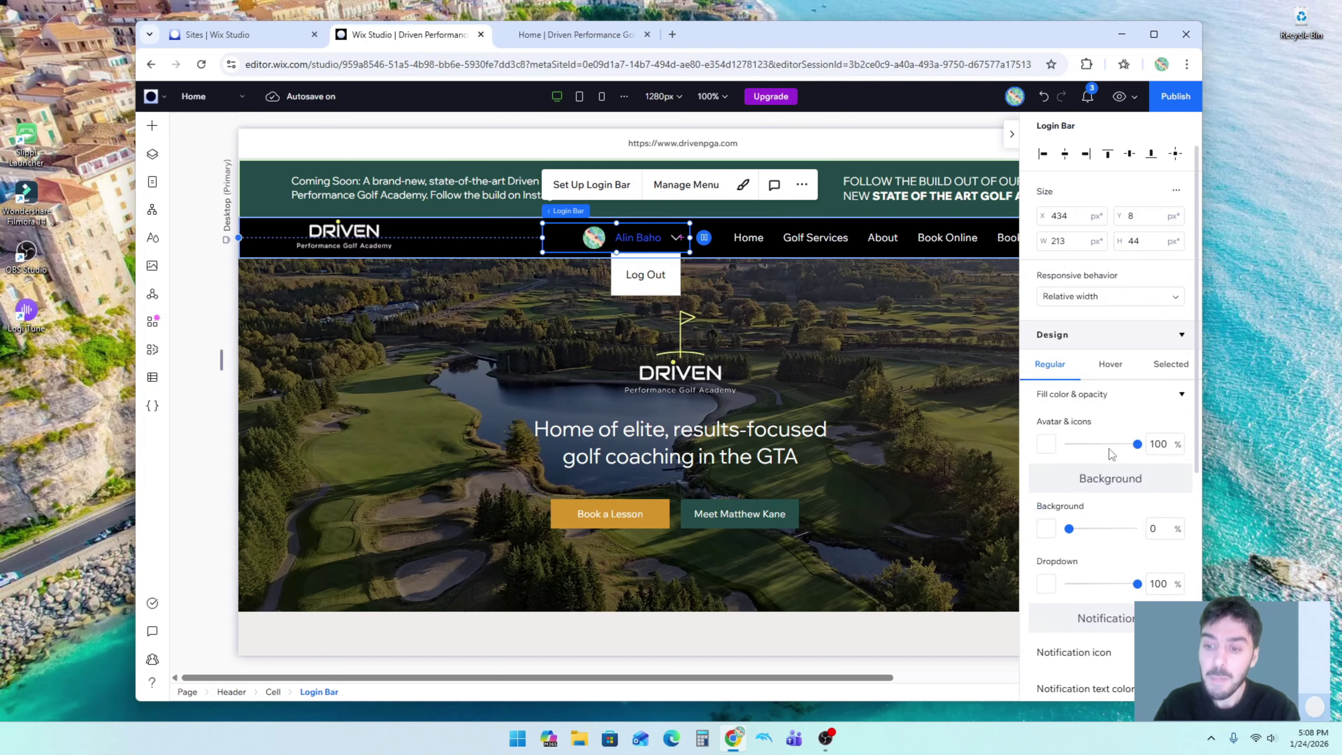
# - Set the login bar's member name text color to white
pyautogui.scroll(-2, 1104, 457)
pyautogui.scroll(2, 1092, 475)
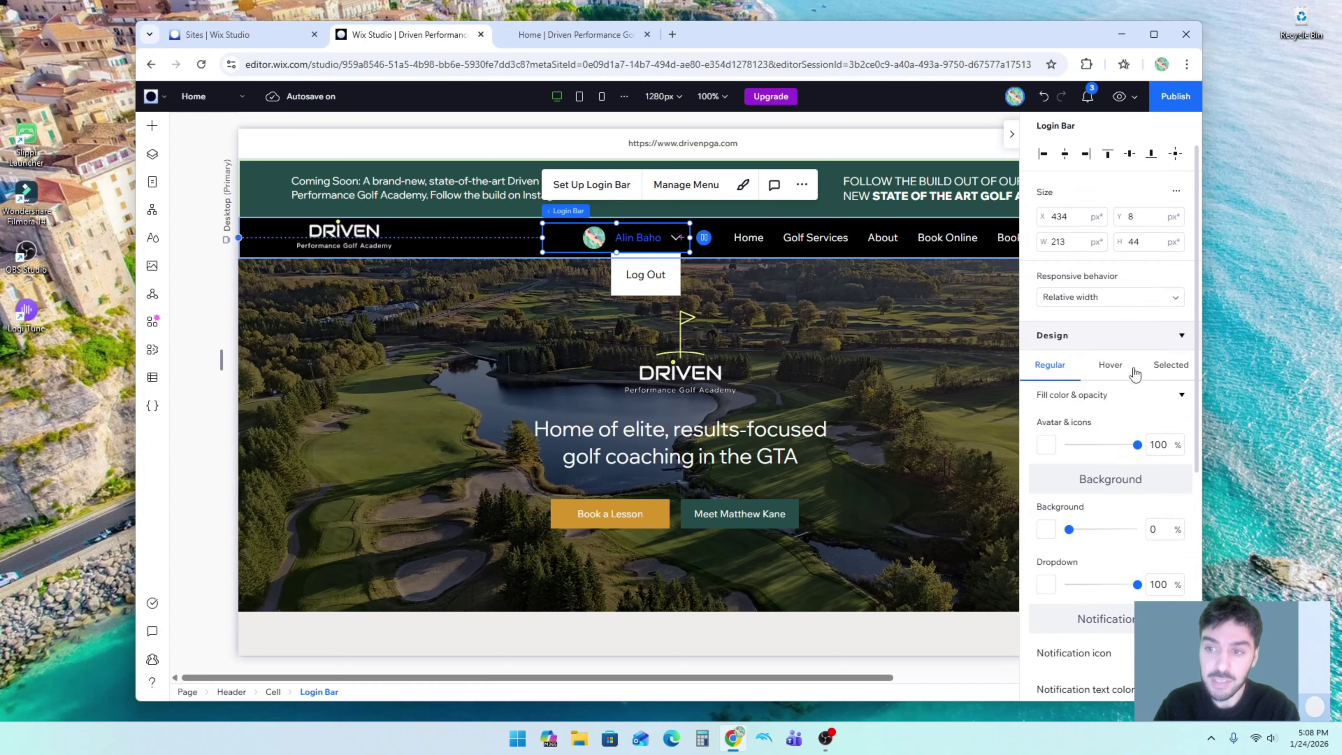
pyautogui.scroll(-4, 1110, 423)
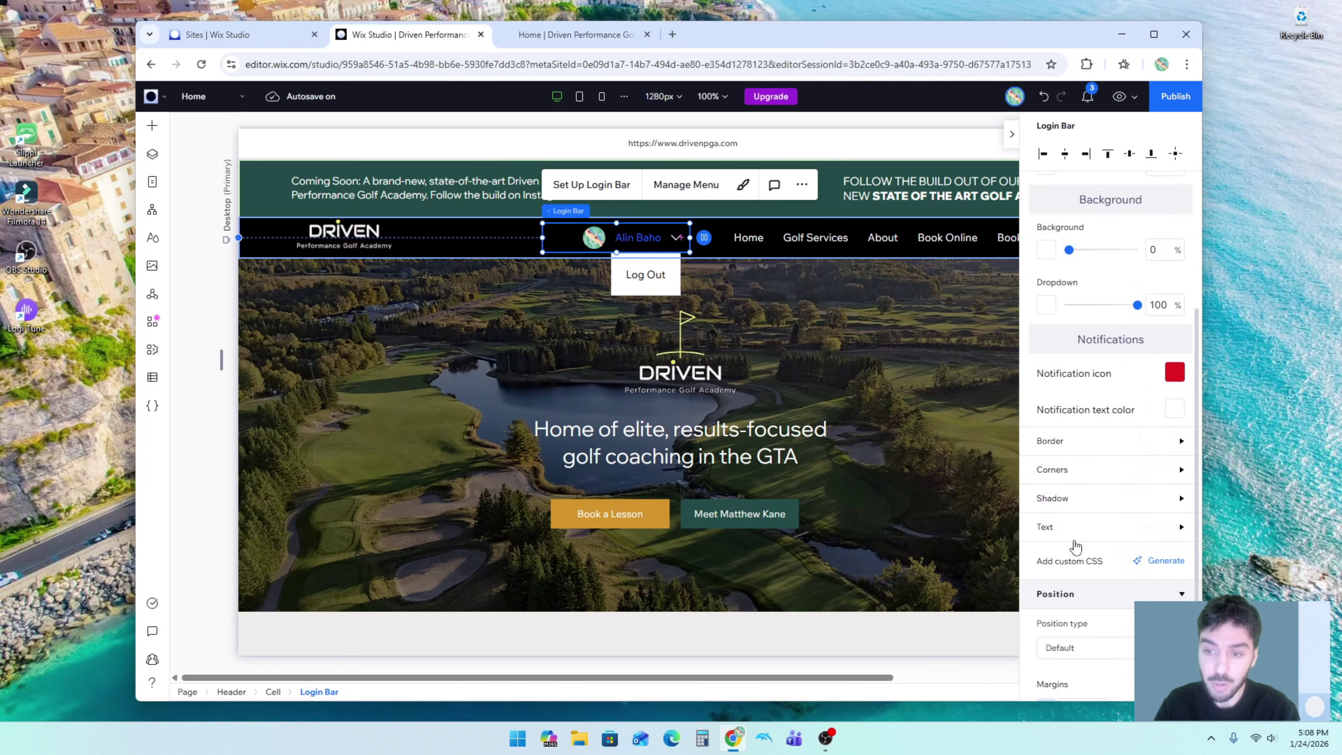
pyautogui.click(1087, 531)
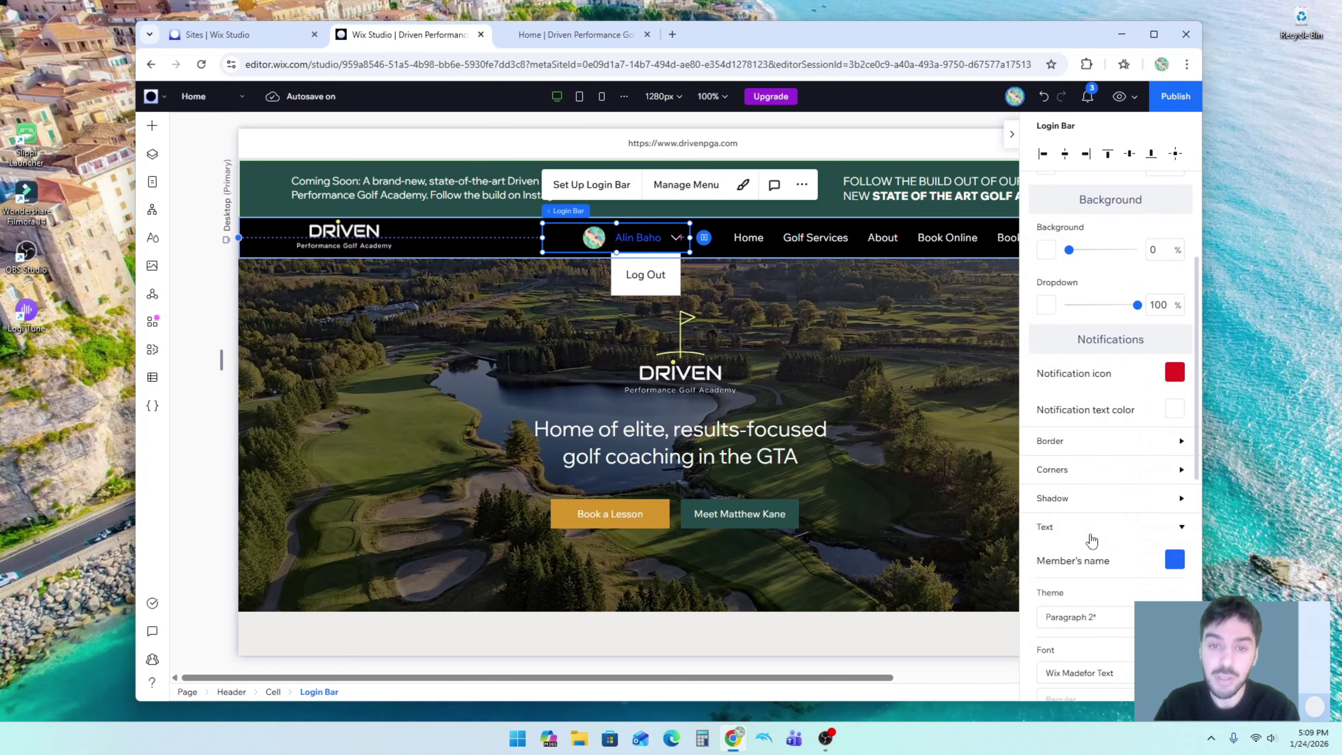
pyautogui.click(1174, 559)
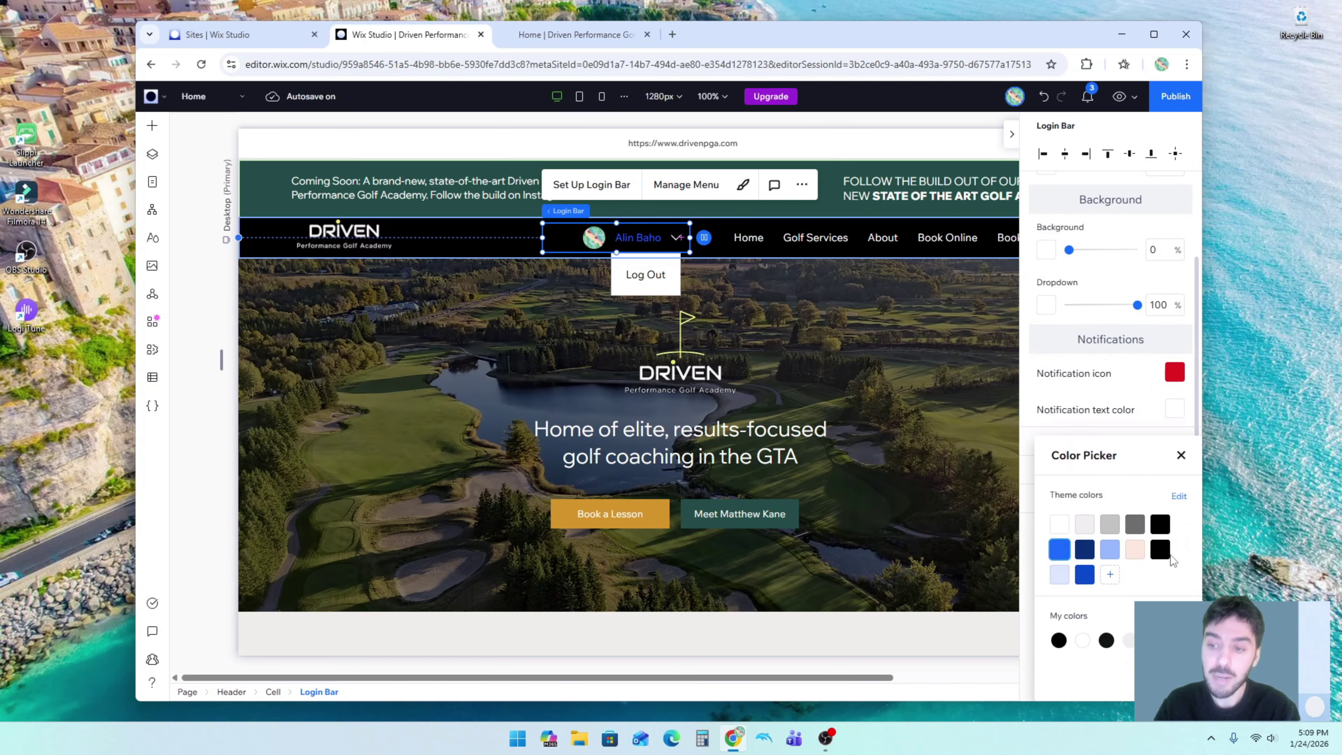
pyautogui.click(1059, 524)
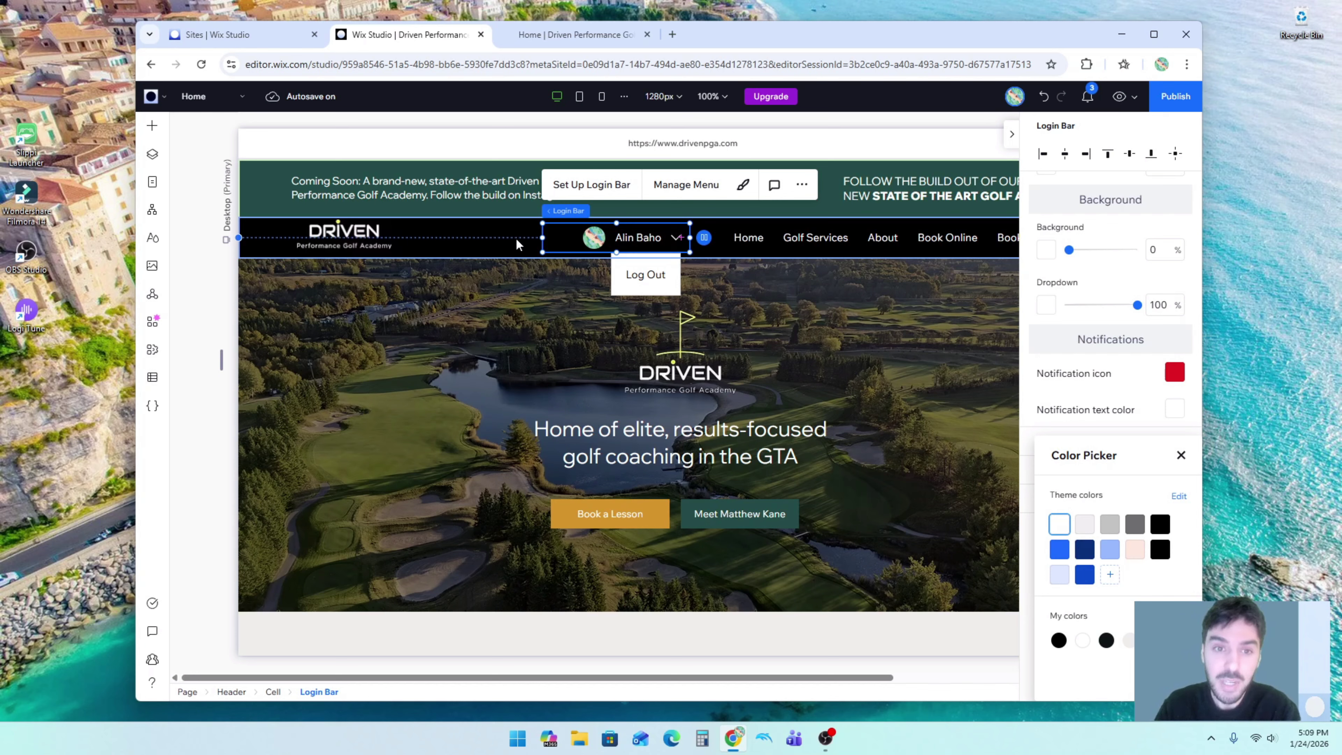
# - Widen the login bar toward the header logo and set its logged-out button text to "Sign up to our website"
pyautogui.moveTo(544, 240); pyautogui.dragTo(476, 242)
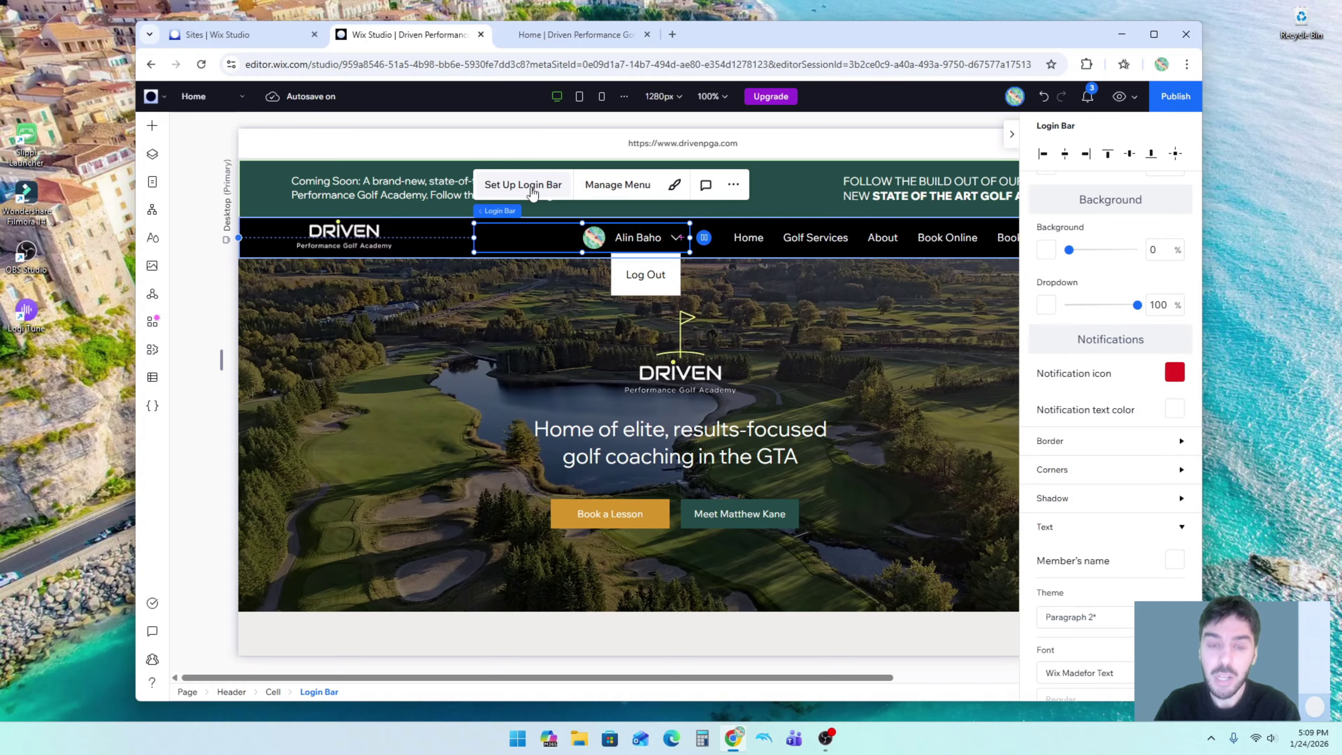
pyautogui.click(533, 193)
pyautogui.click(866, 278)
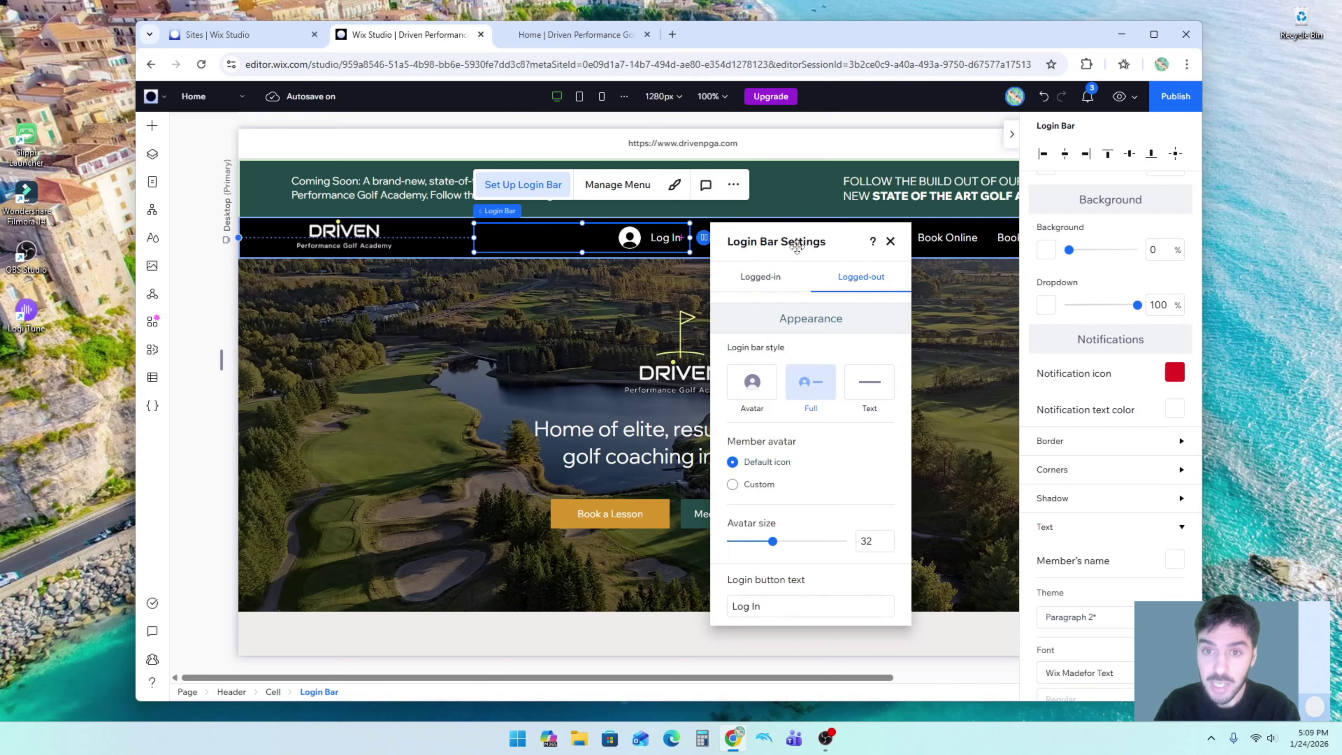
pyautogui.moveTo(822, 243); pyautogui.dragTo(1075, 210)
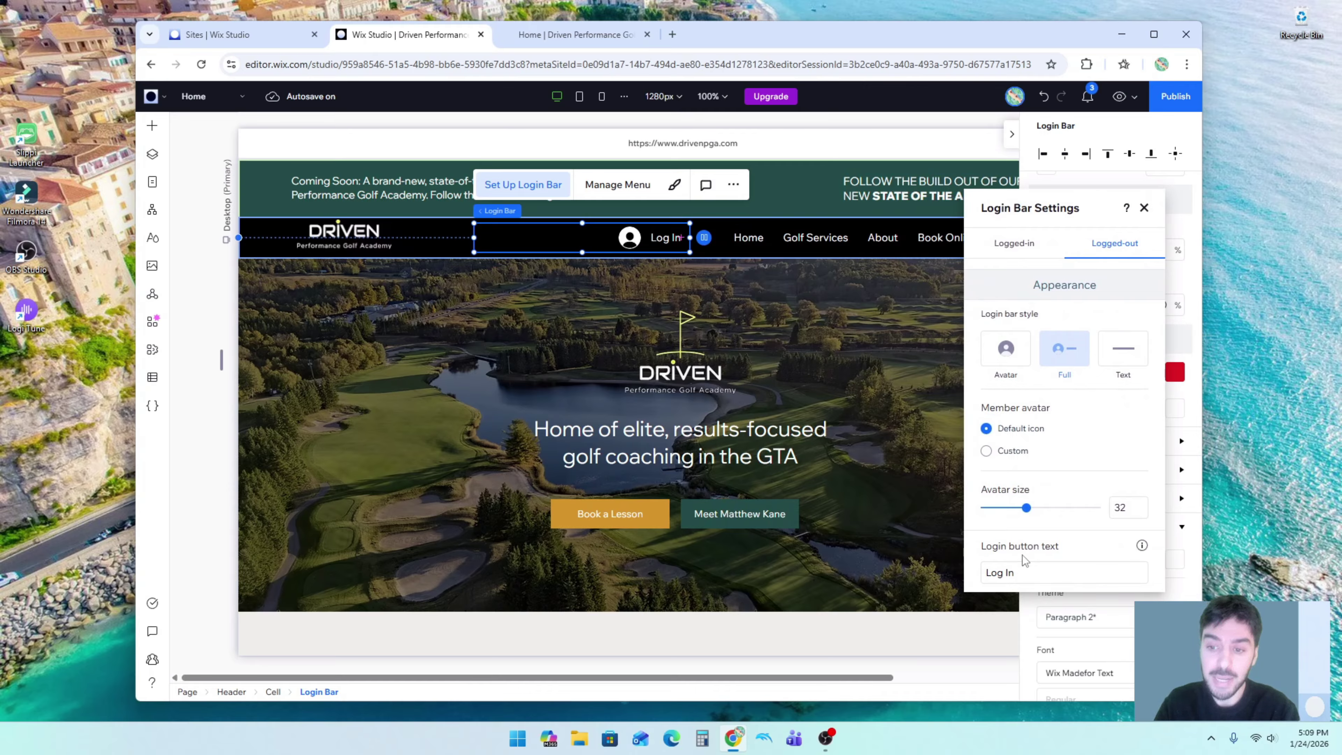
pyautogui.tripleClick(1027, 572)
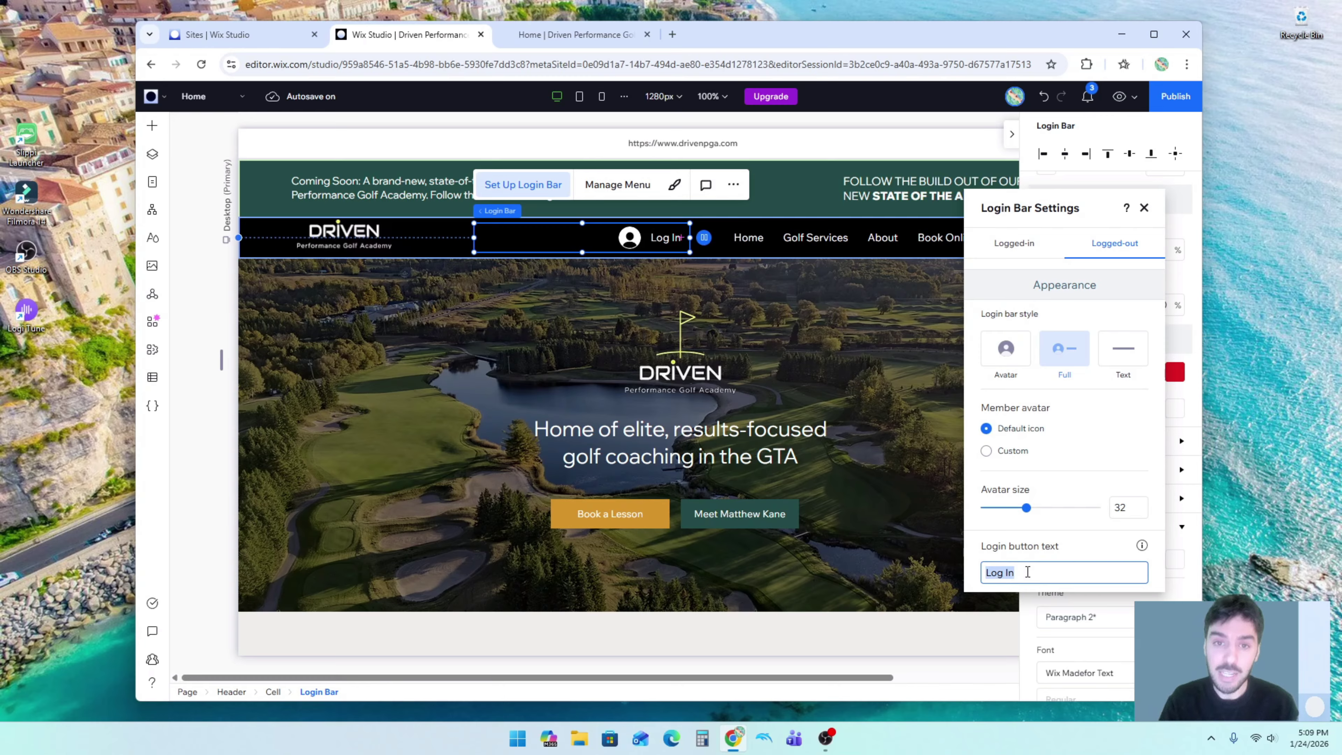
pyautogui.write('Sign up to our website')
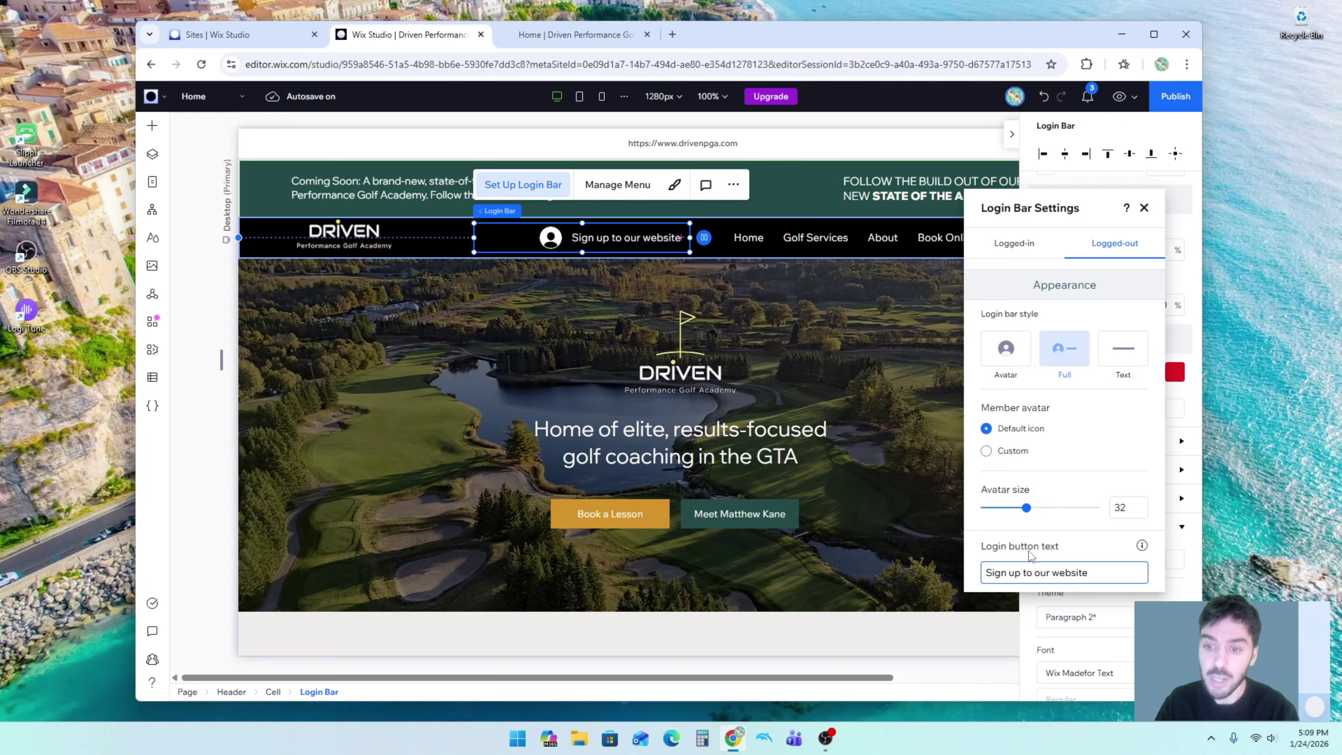
pyautogui.click(1031, 558)
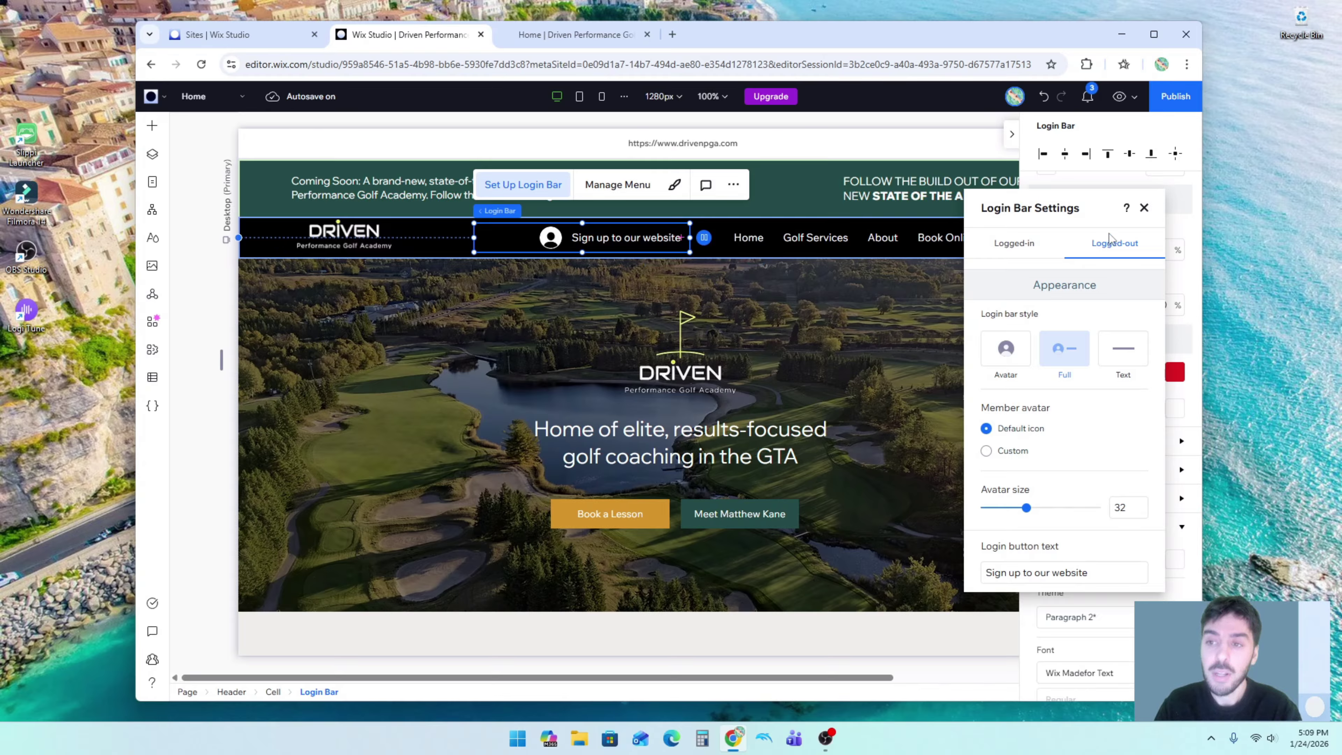
pyautogui.click(1142, 208)
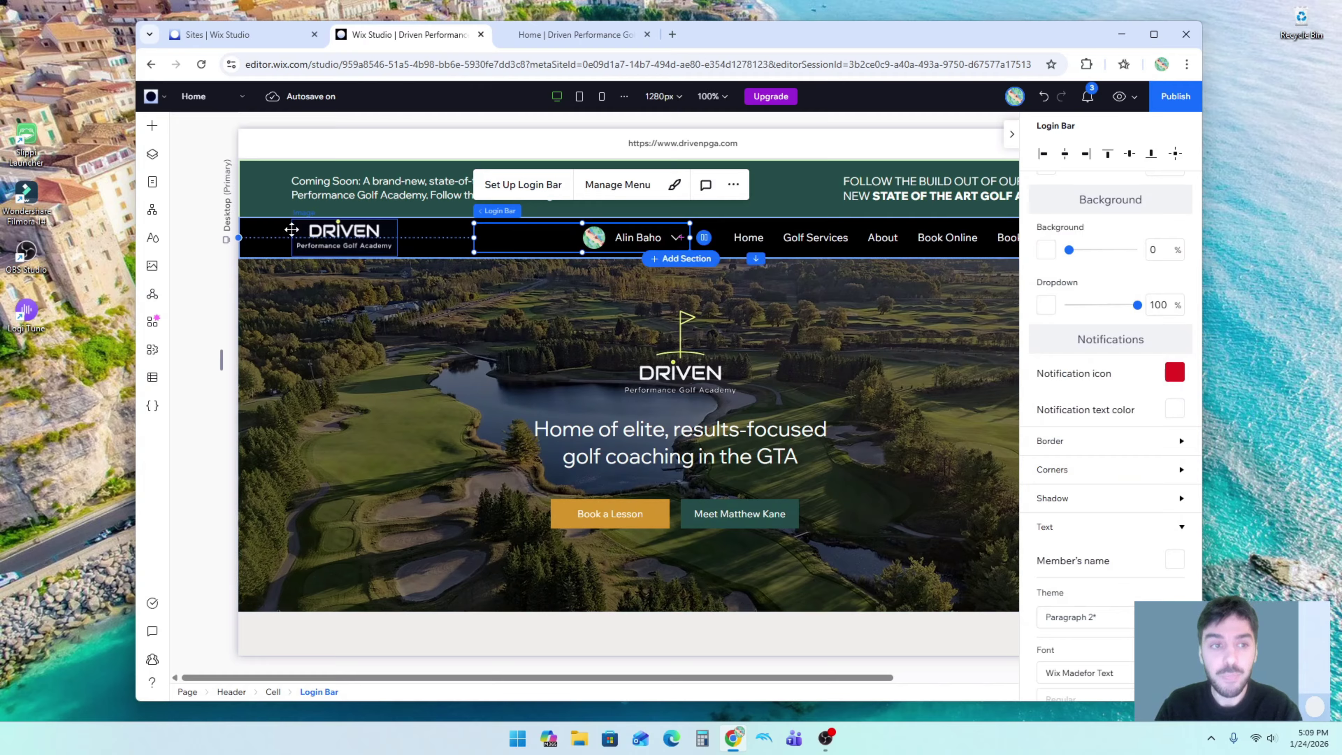
# - Switch the site's member signup page from the default form to Custom Form and show it on the canvas
pyautogui.click(153, 183)
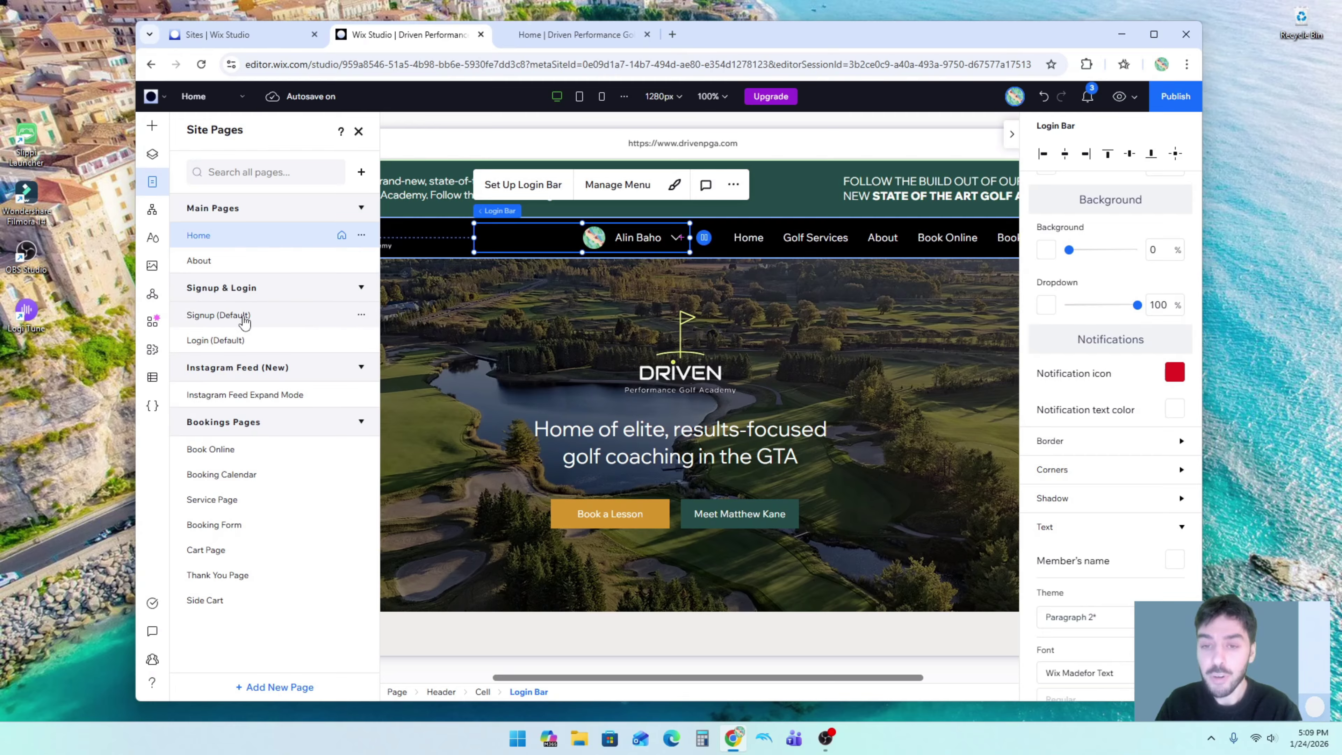
pyautogui.click(361, 319)
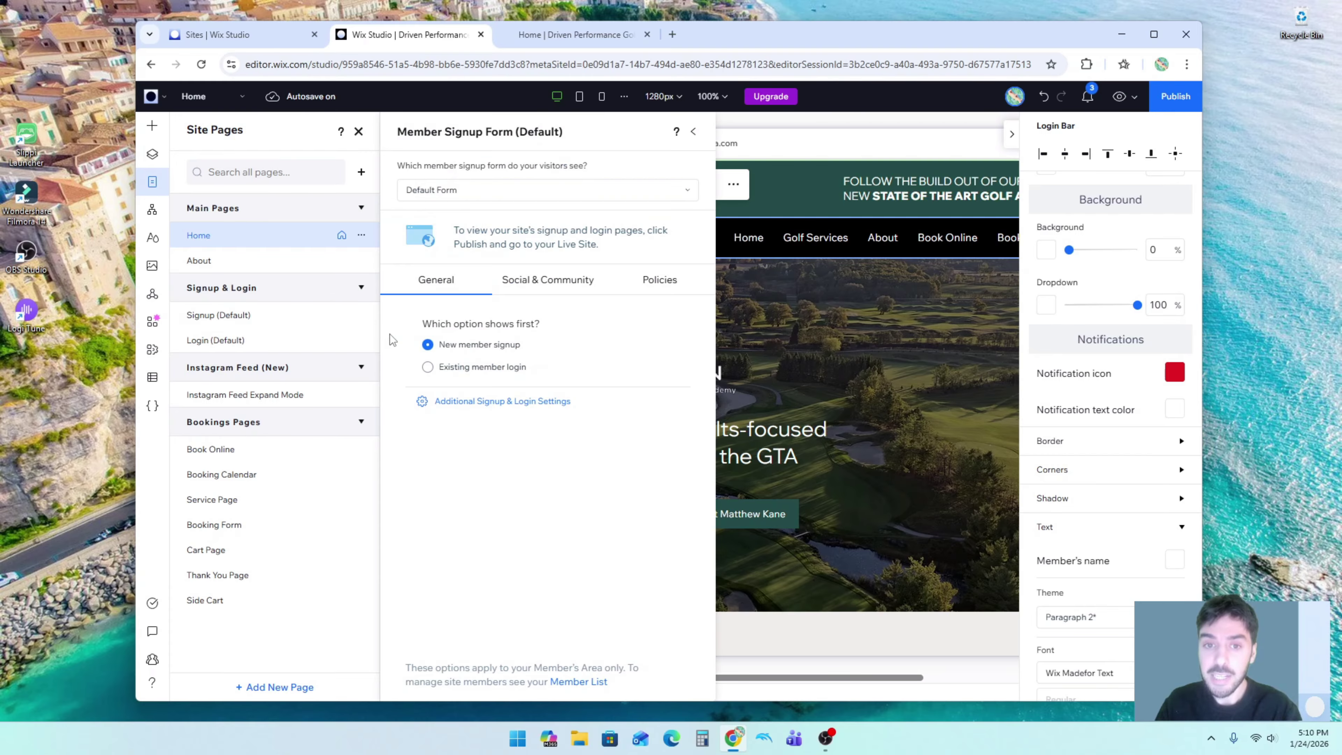
pyautogui.click(526, 195)
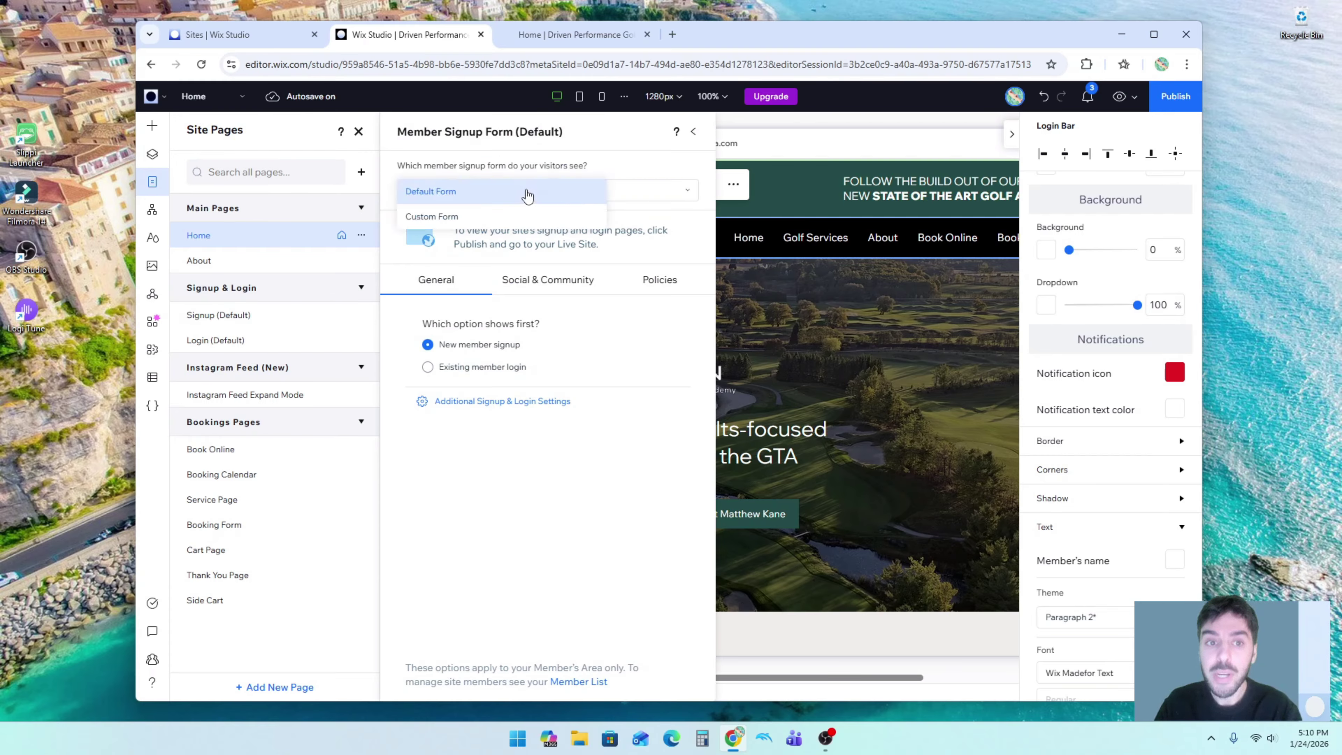
pyautogui.click(499, 221)
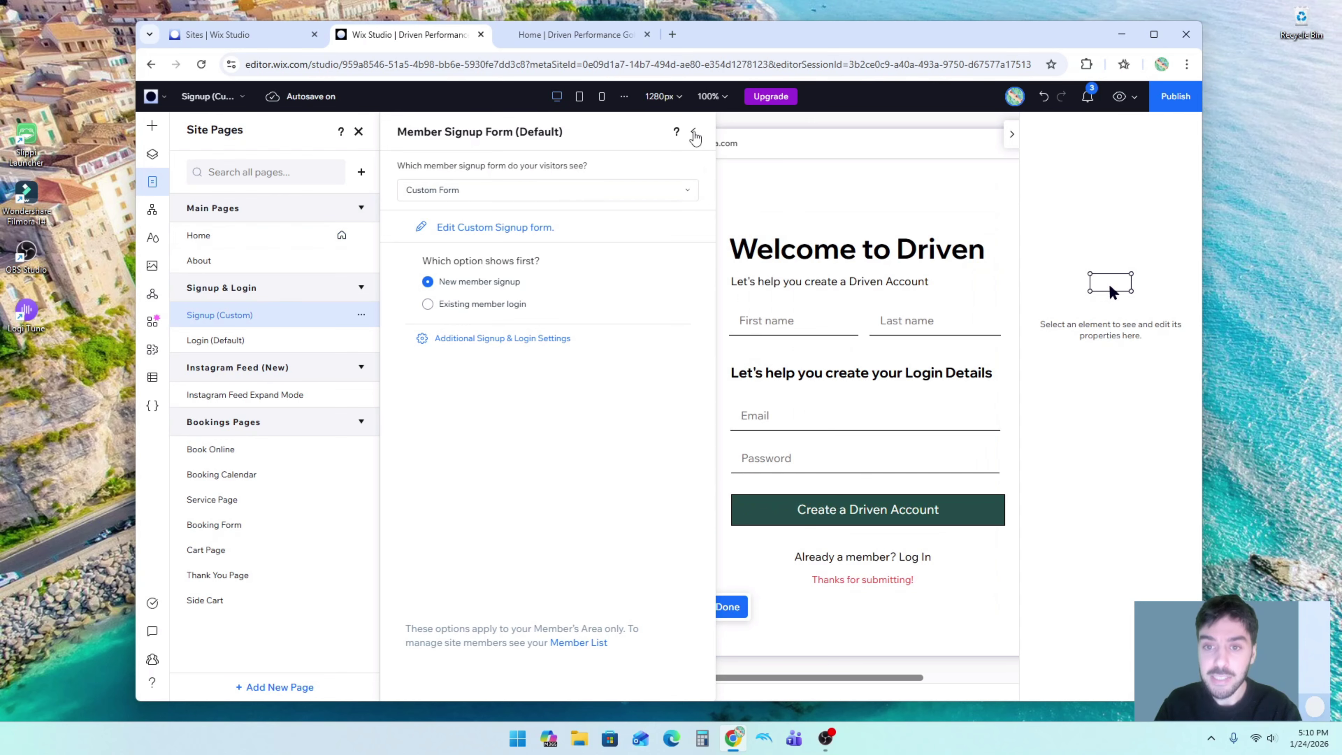
pyautogui.click(693, 132)
pyautogui.click(358, 131)
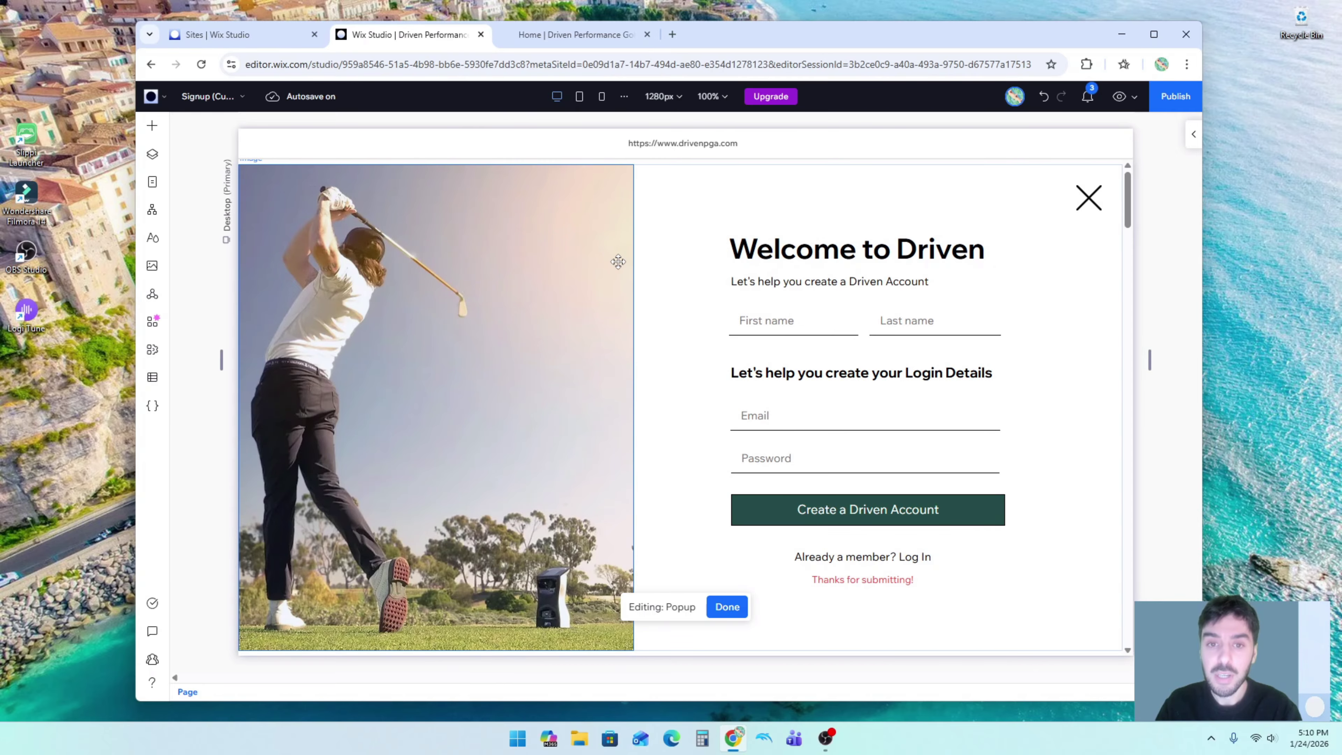
# - Narrow the golfer image to a slim strip at the signup popup's left edge and move the signup form toward the popup's center
pyautogui.click(629, 289)
pyautogui.moveTo(633, 299); pyautogui.dragTo(347, 321)
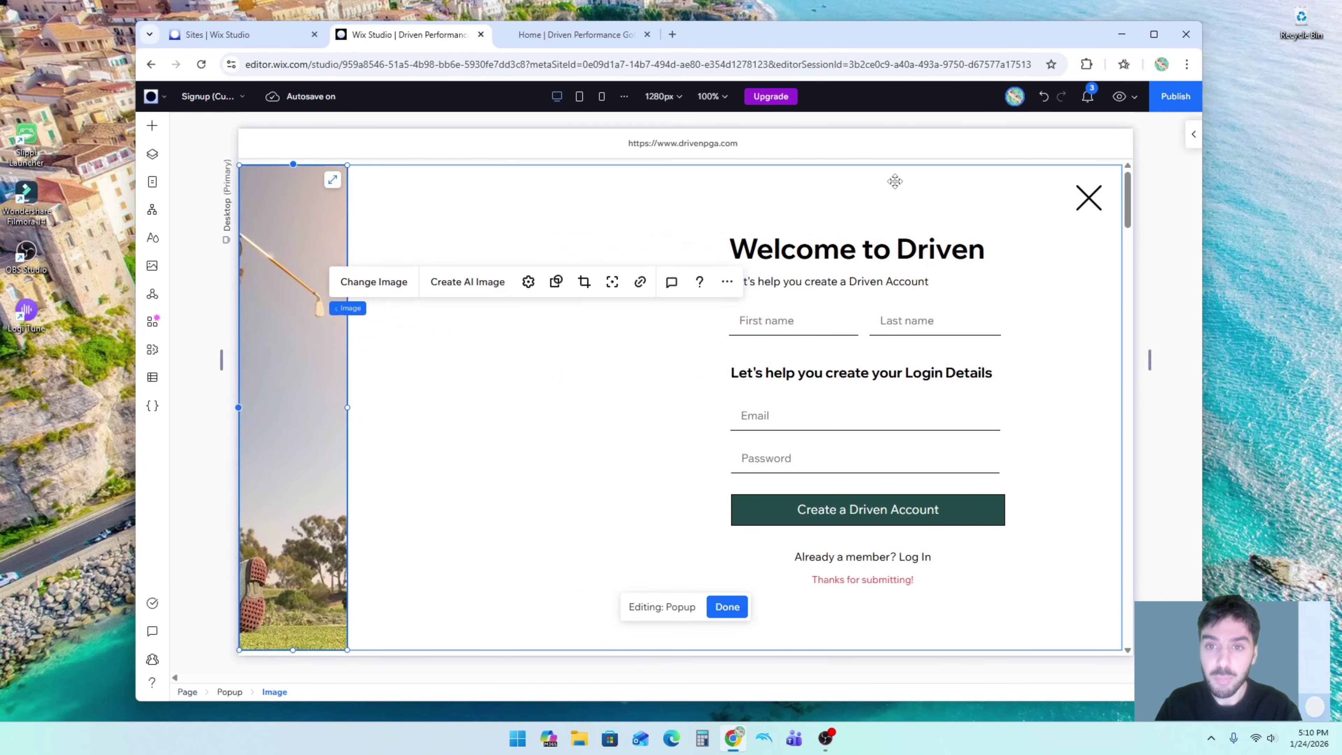
pyautogui.click(893, 195)
pyautogui.moveTo(893, 195); pyautogui.dragTo(716, 206)
pyautogui.click(1036, 345)
pyautogui.click(1166, 344)
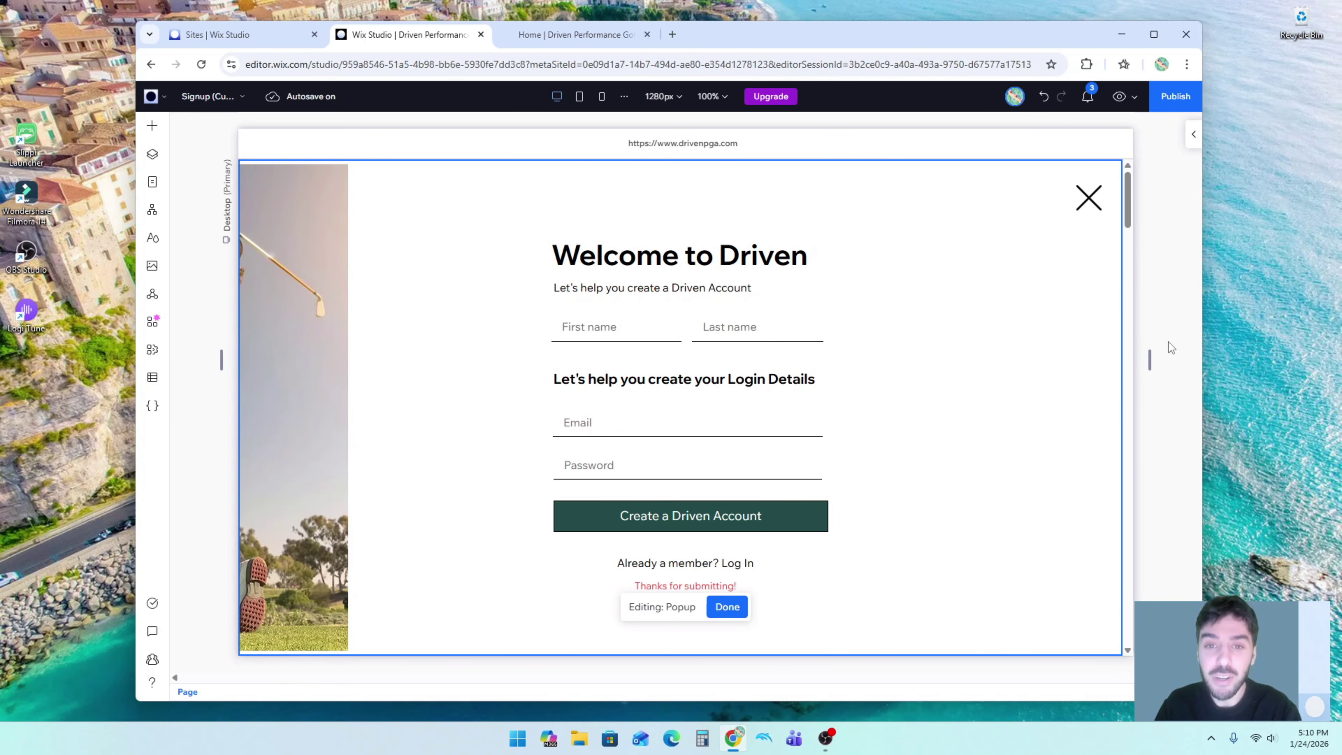
# - Replace the signup form's title with "Sign up"
pyautogui.click(768, 259)
pyautogui.doubleClick(768, 259)
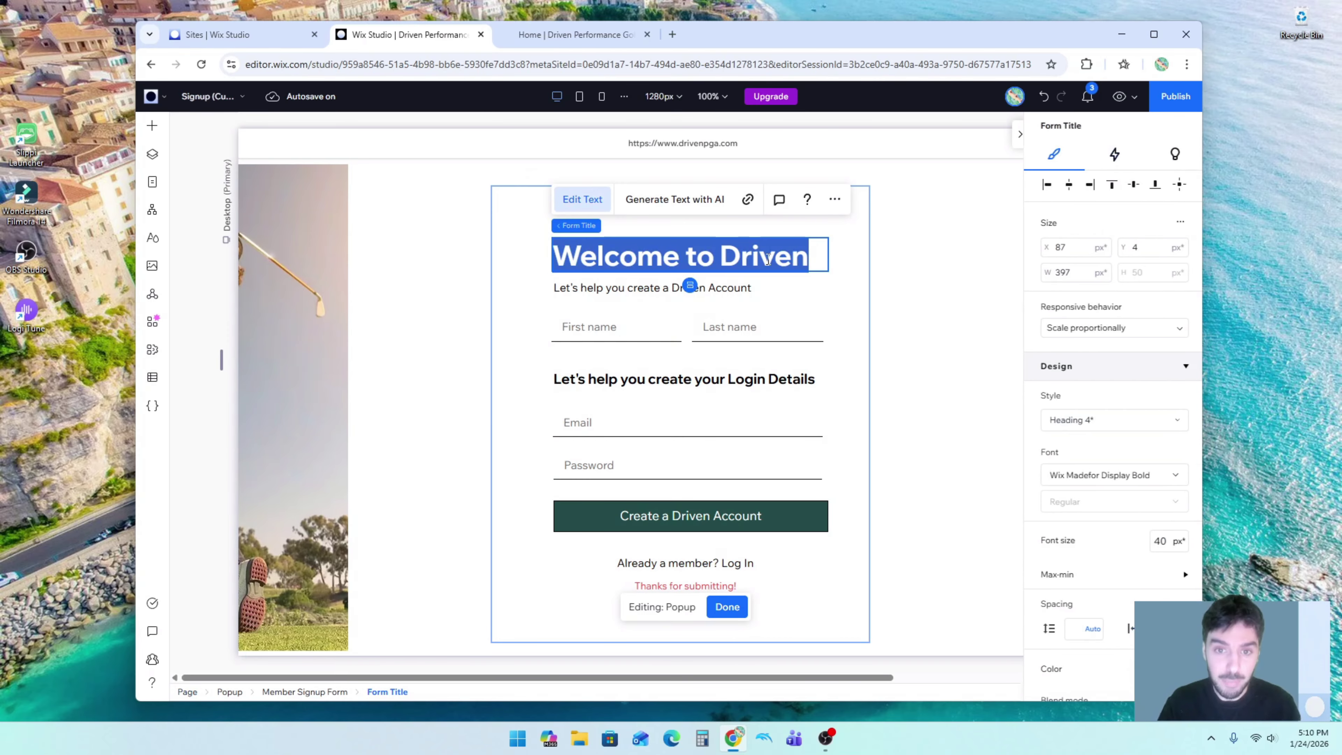
pyautogui.write('Signup')
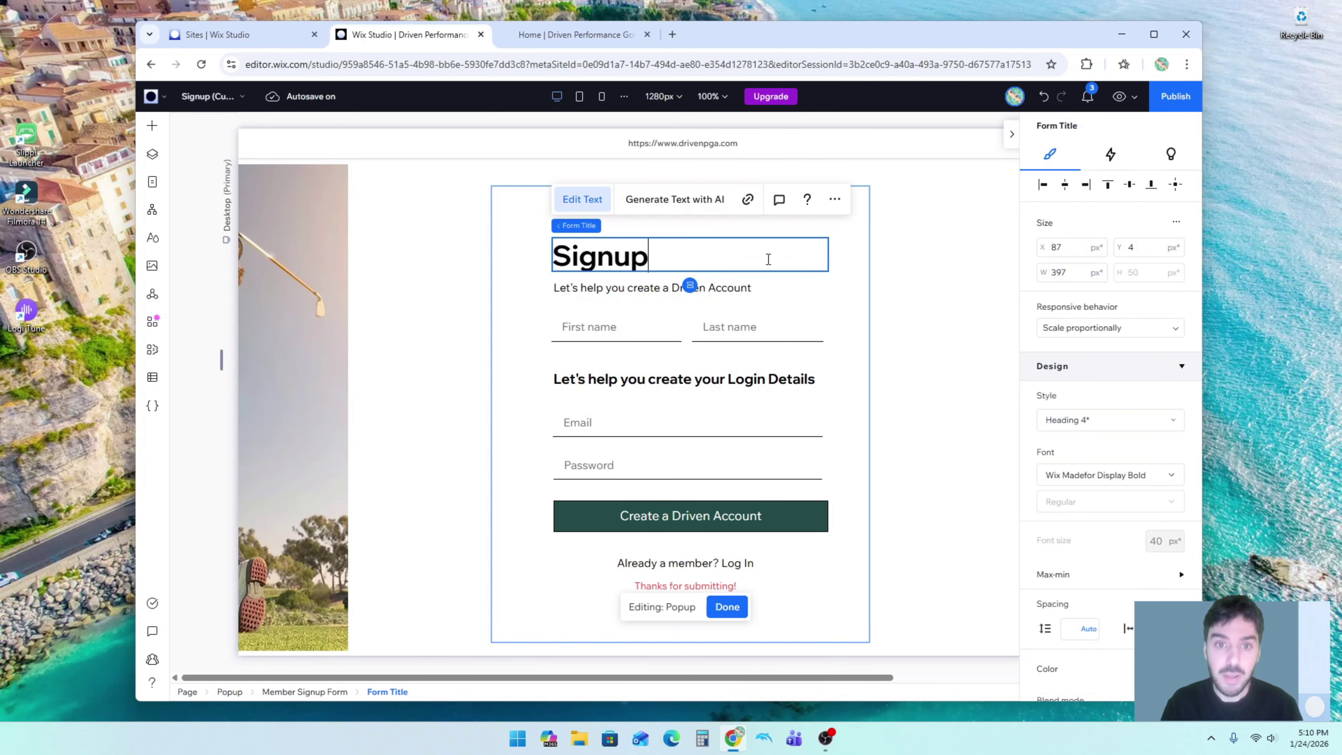
pyautogui.click(616, 255)
pyautogui.click(927, 284)
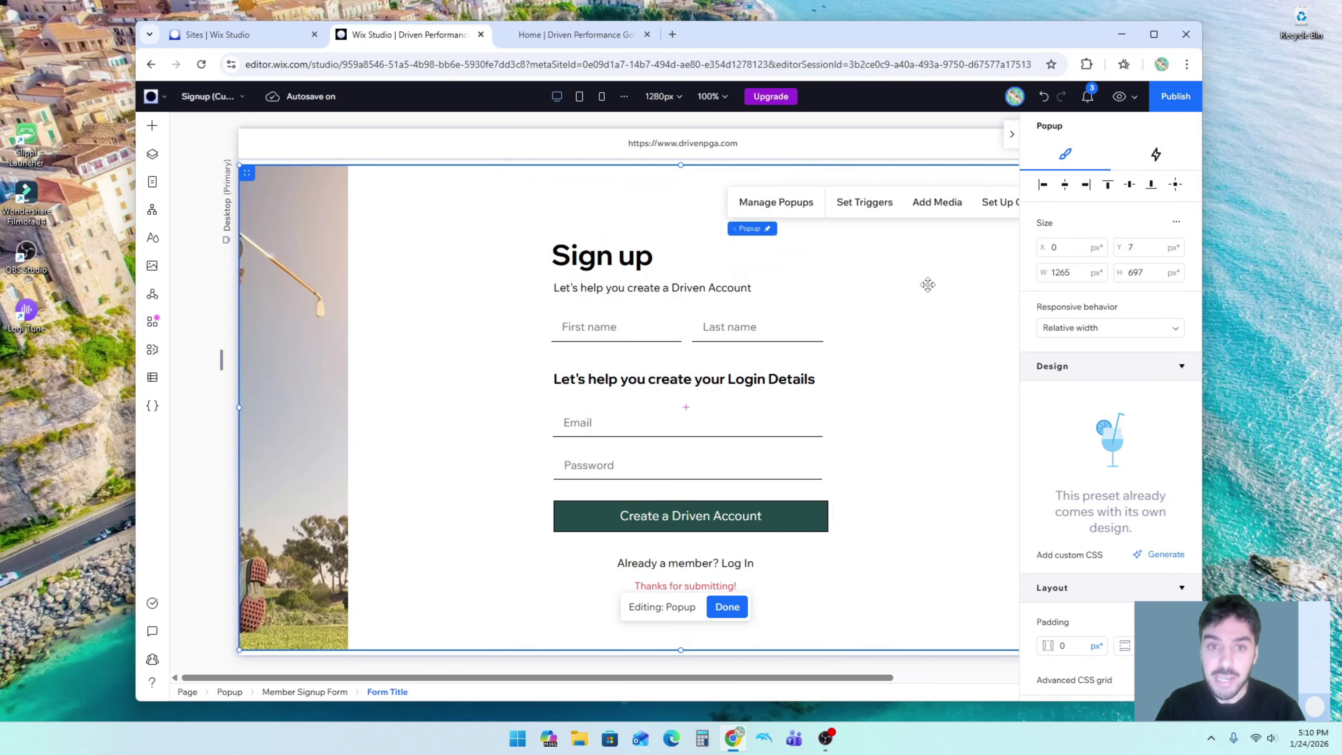
pyautogui.click(1012, 134)
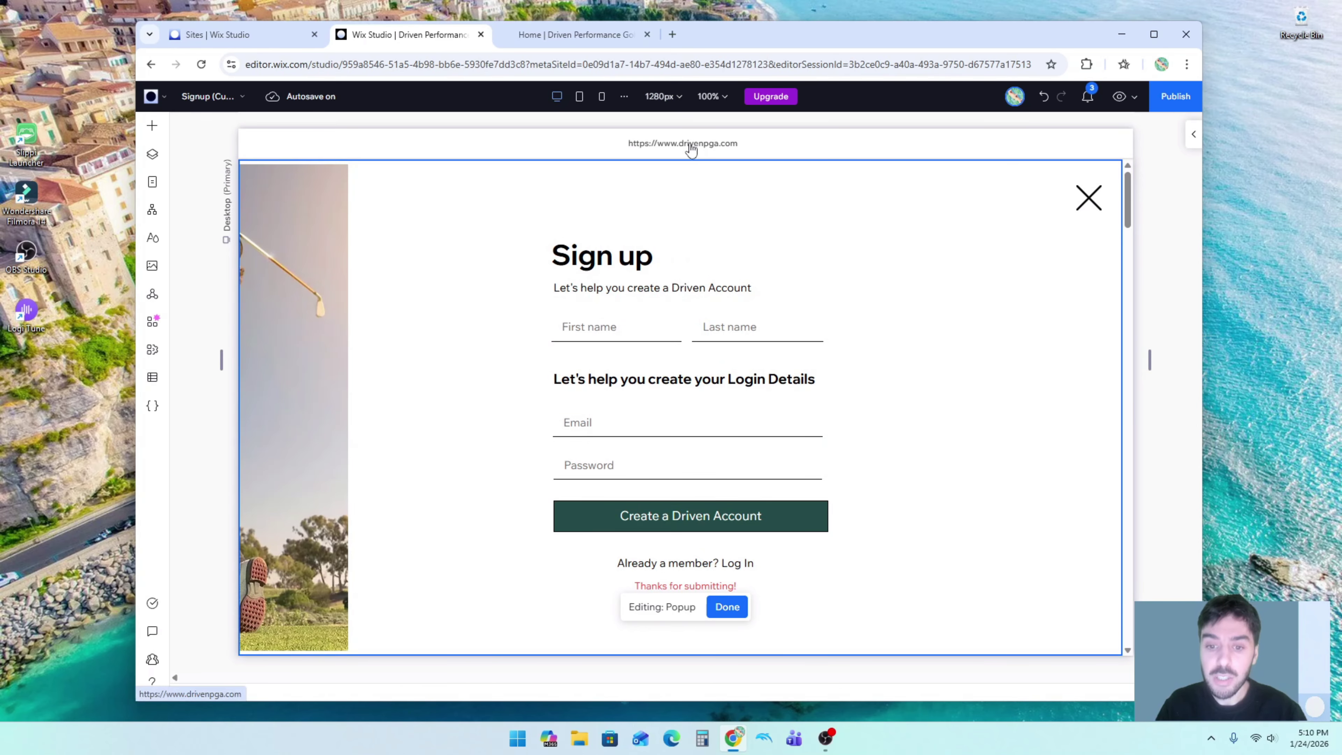
# - Finish editing the signup popup and select the login bar in the Home page header
pyautogui.click(727, 606)
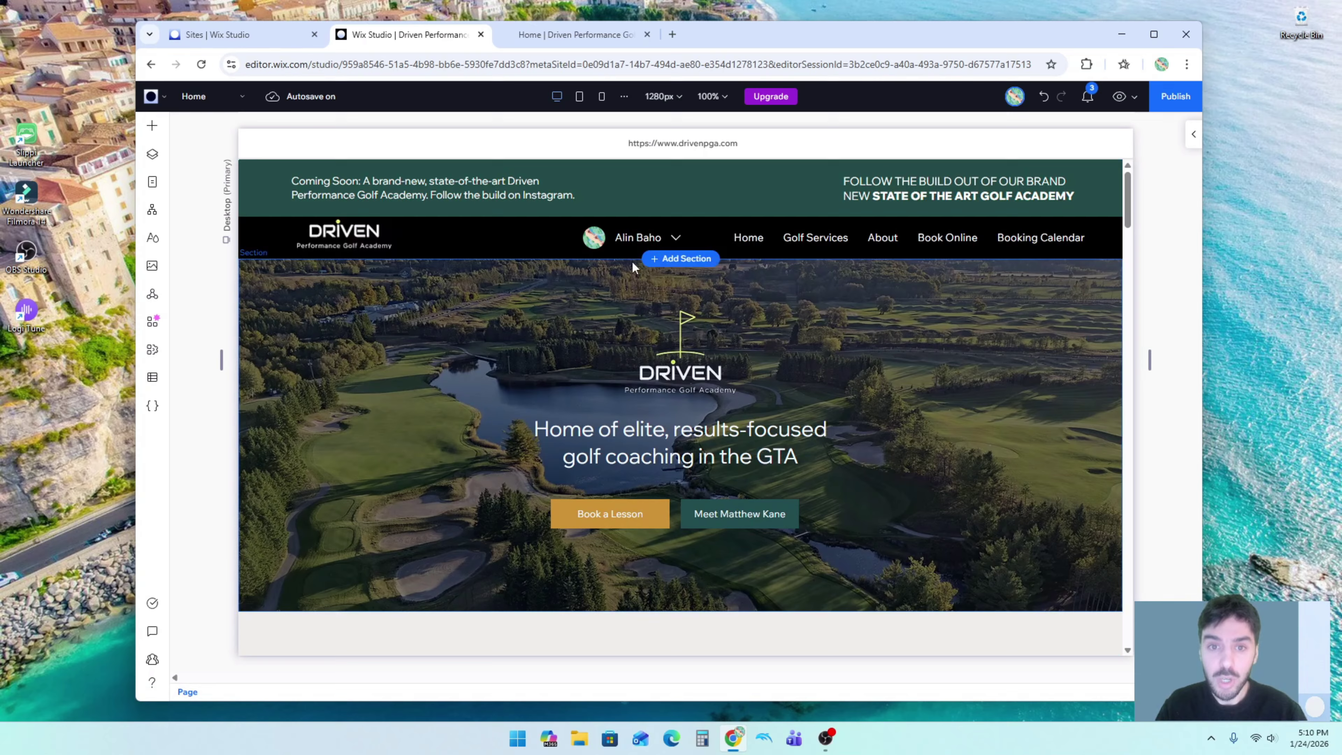
pyautogui.click(626, 240)
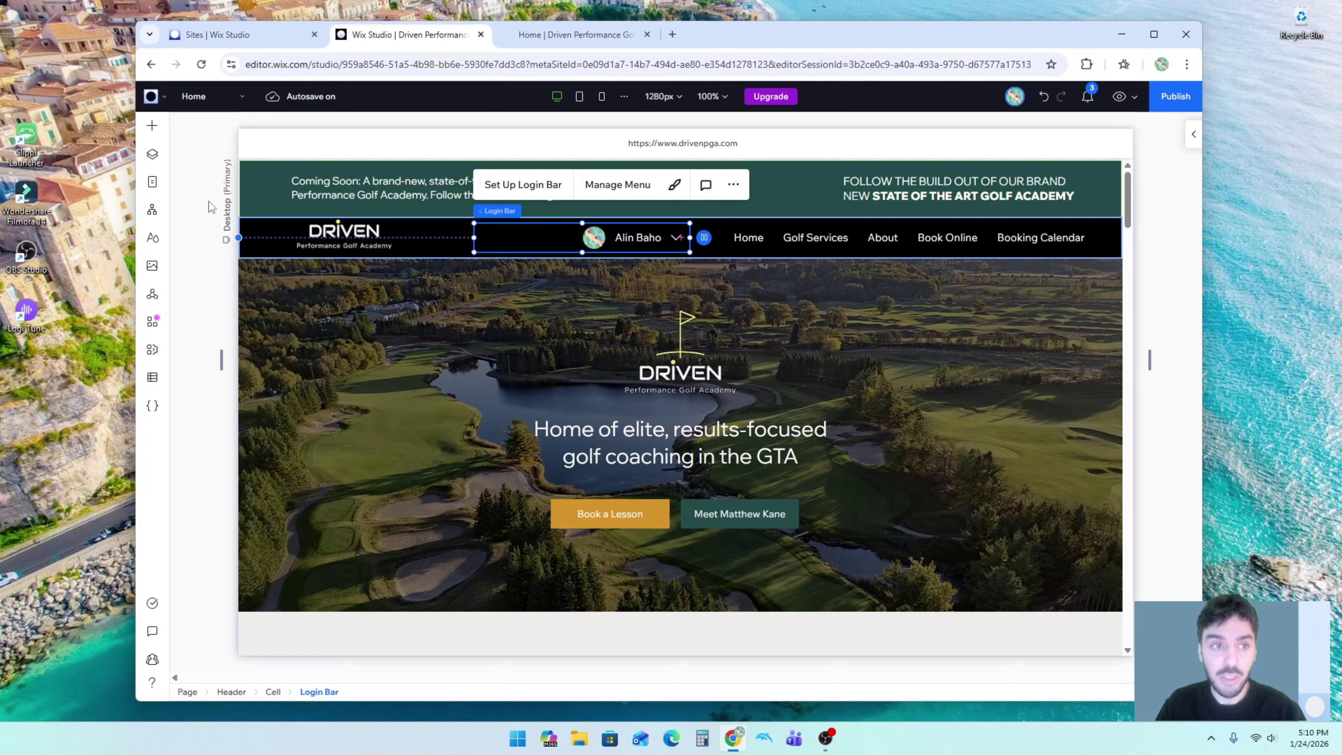
# - Reopen the custom member signup form for editing on the canvas from the Signup page's settings
pyautogui.click(152, 182)
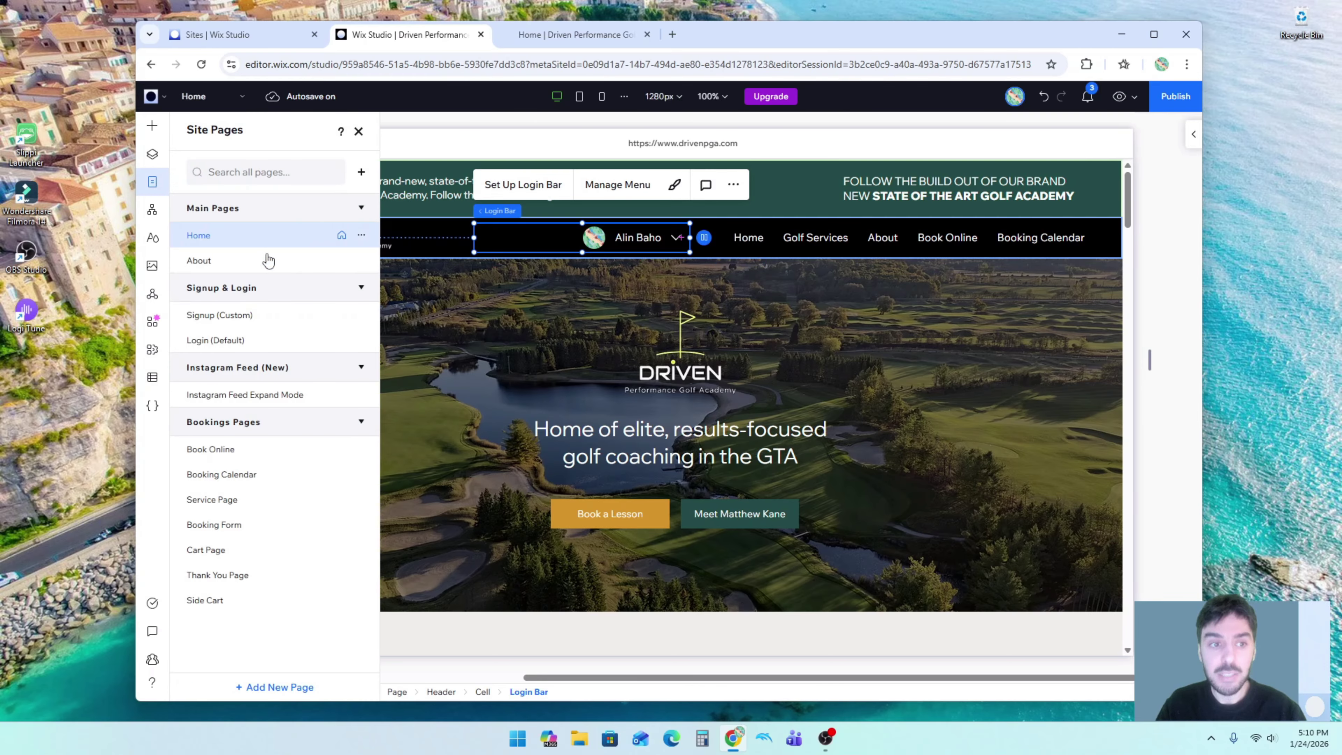
pyautogui.click(361, 317)
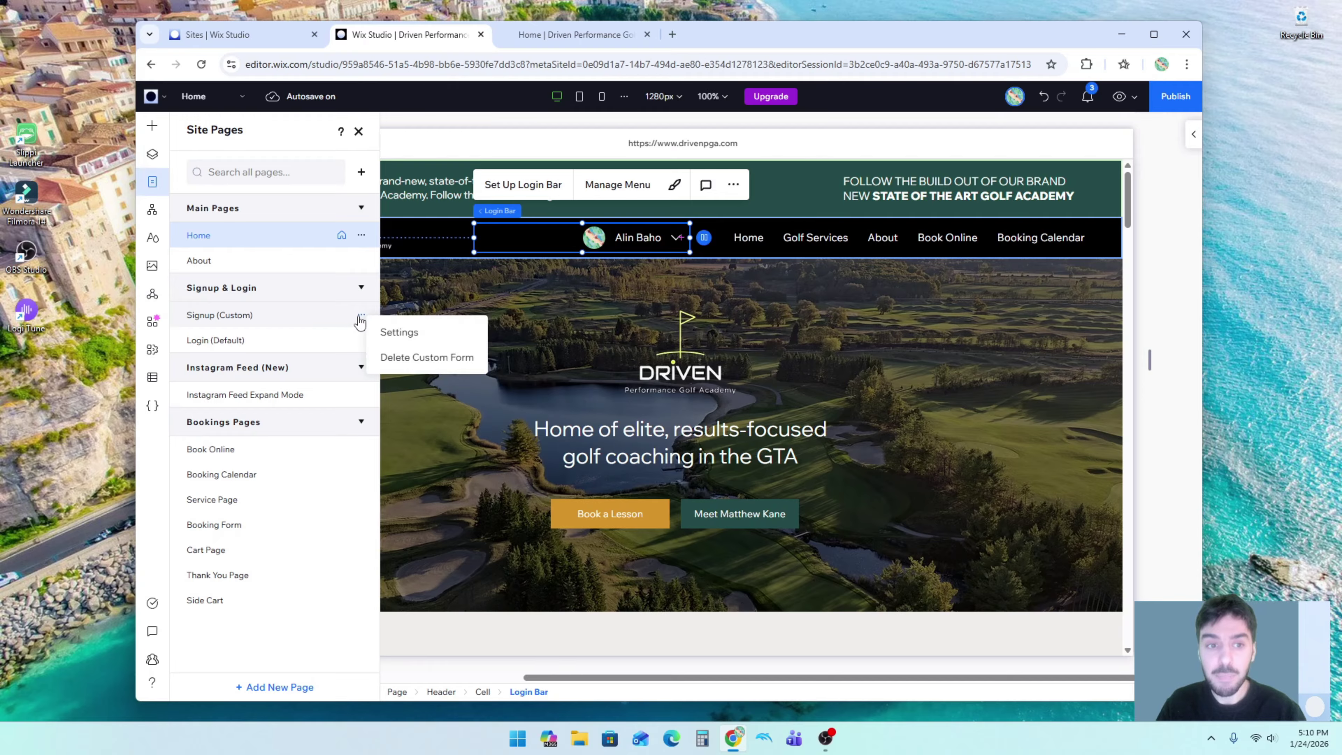
pyautogui.click(404, 333)
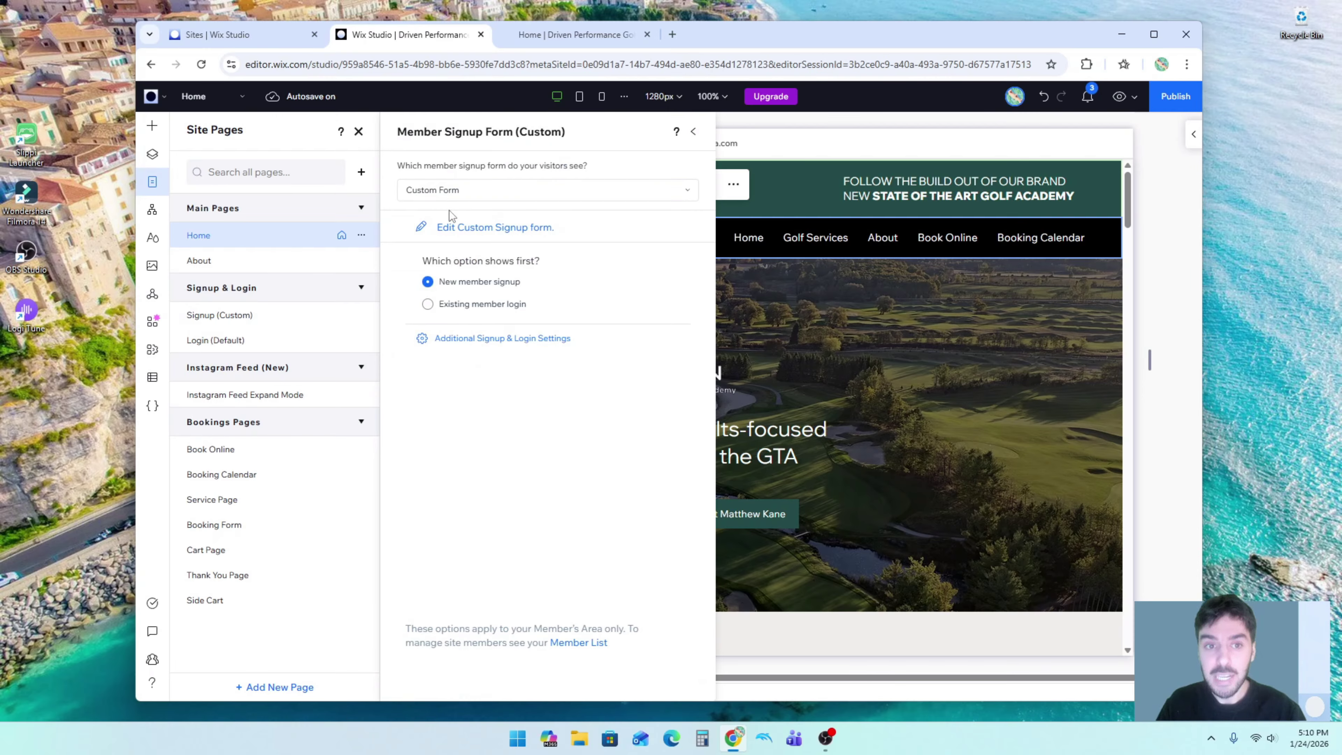
pyautogui.click(490, 227)
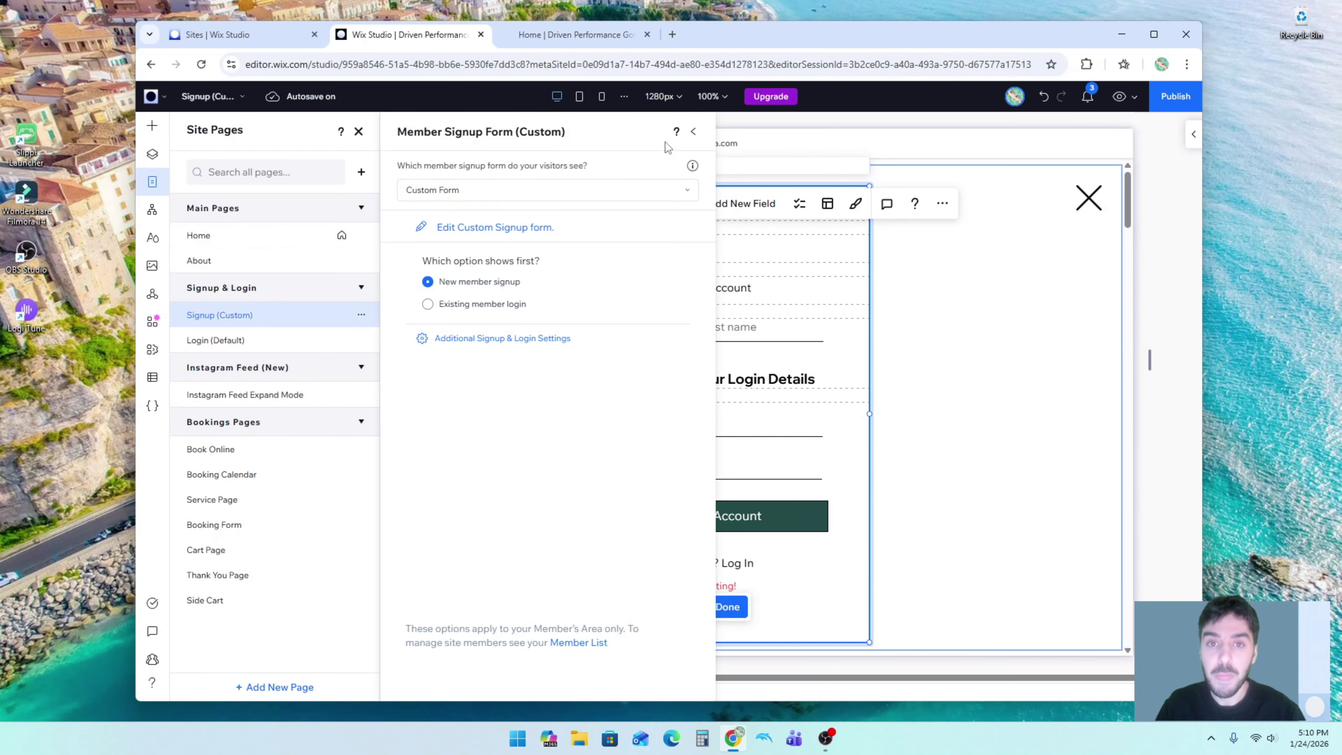
pyautogui.click(359, 132)
pyautogui.click(1100, 429)
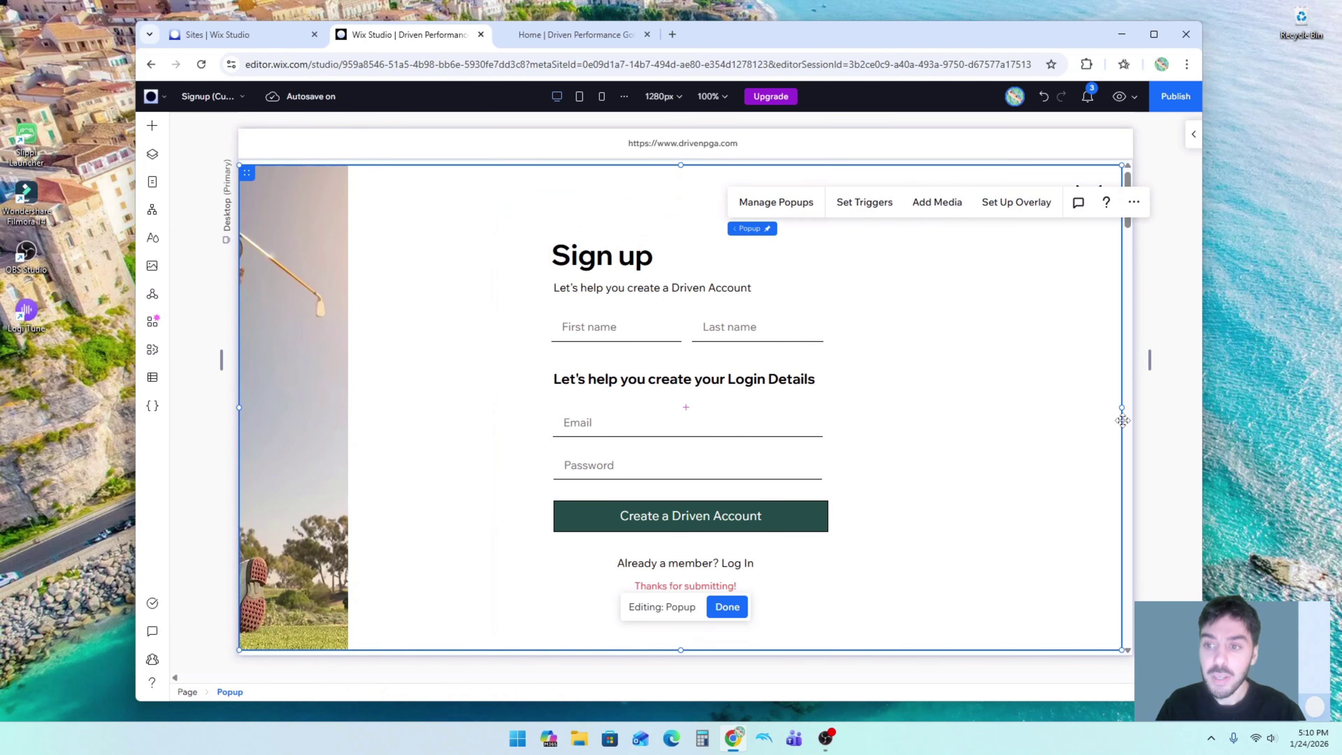
pyautogui.click(1171, 411)
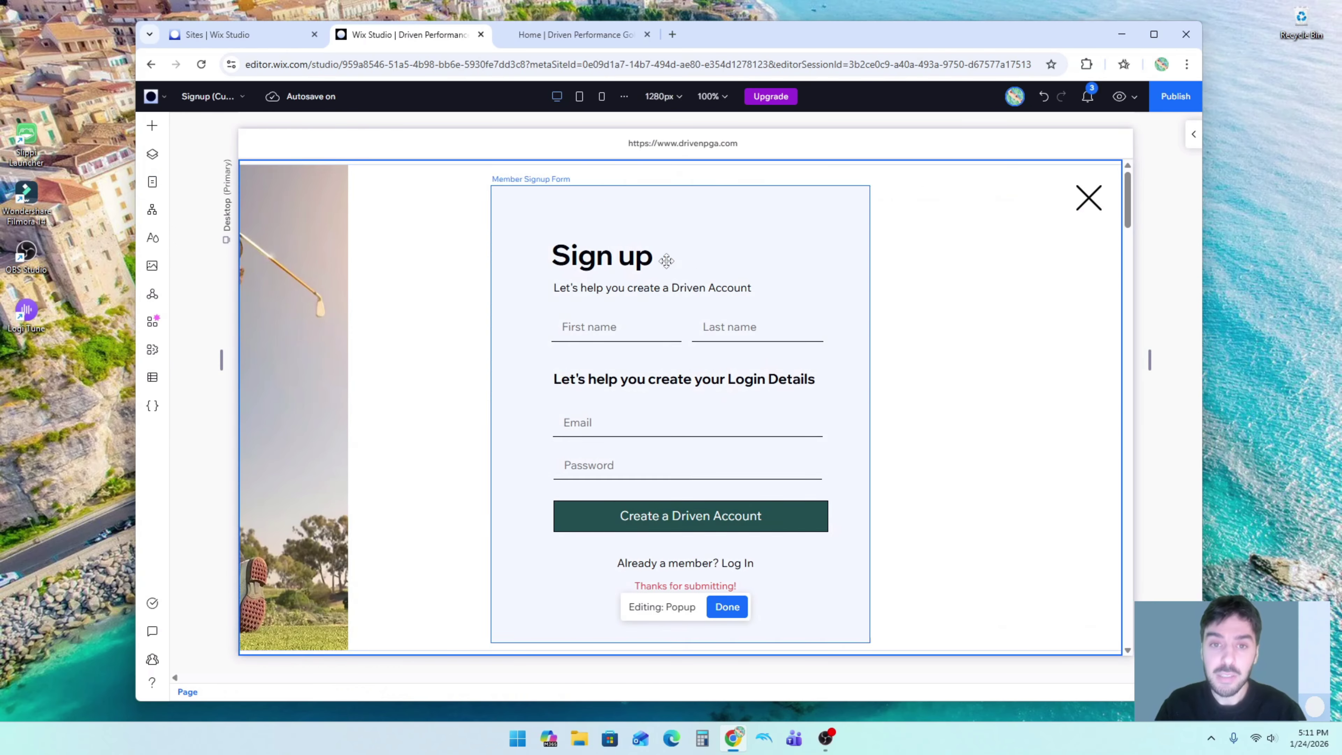
# - Move the signup form to the popup's right side, close to the close icon
pyautogui.click(639, 199)
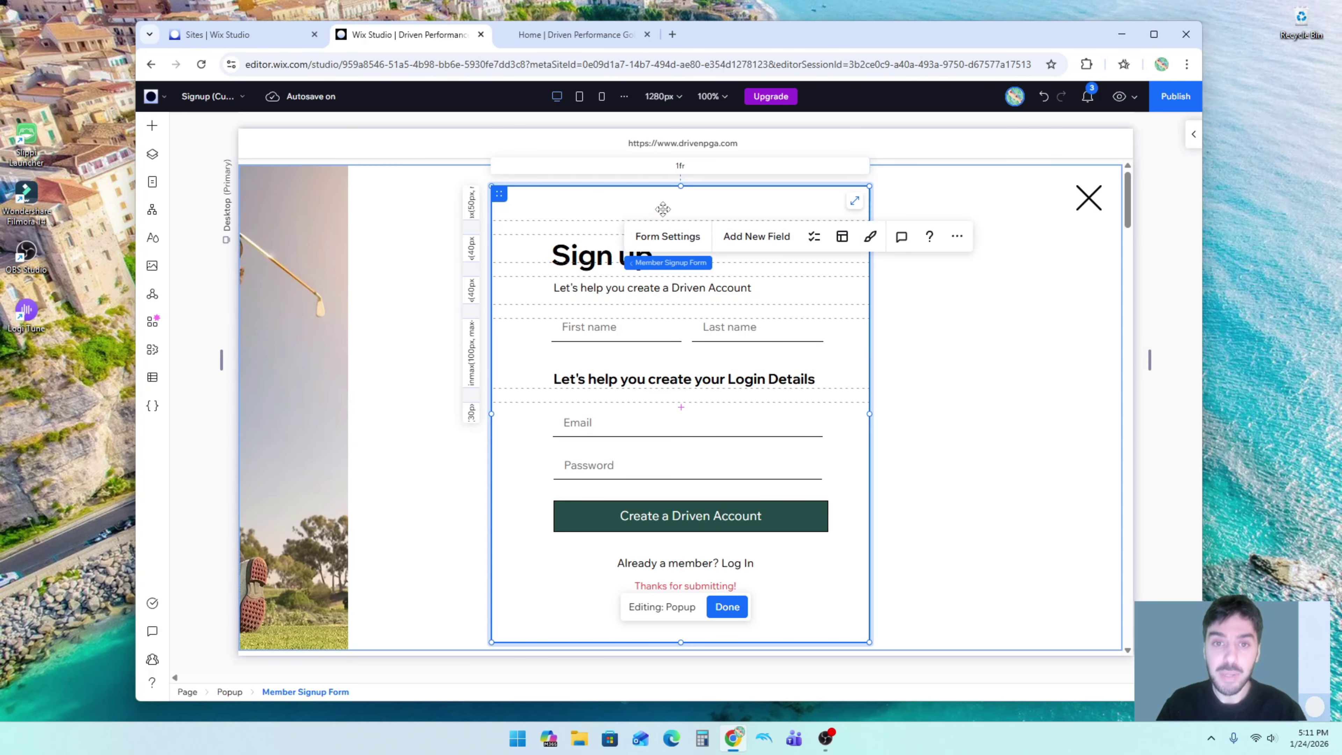
pyautogui.moveTo(662, 209); pyautogui.dragTo(874, 208)
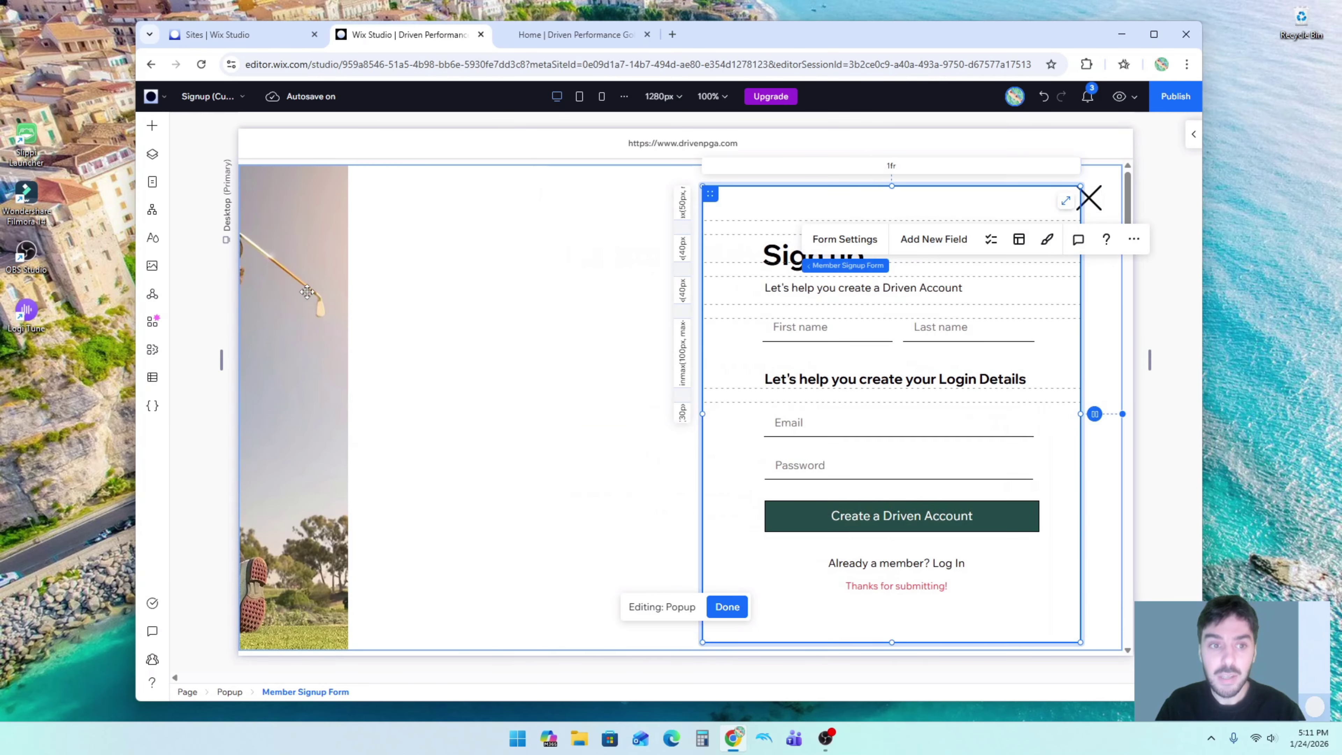
pyautogui.click(307, 291)
pyautogui.click(153, 128)
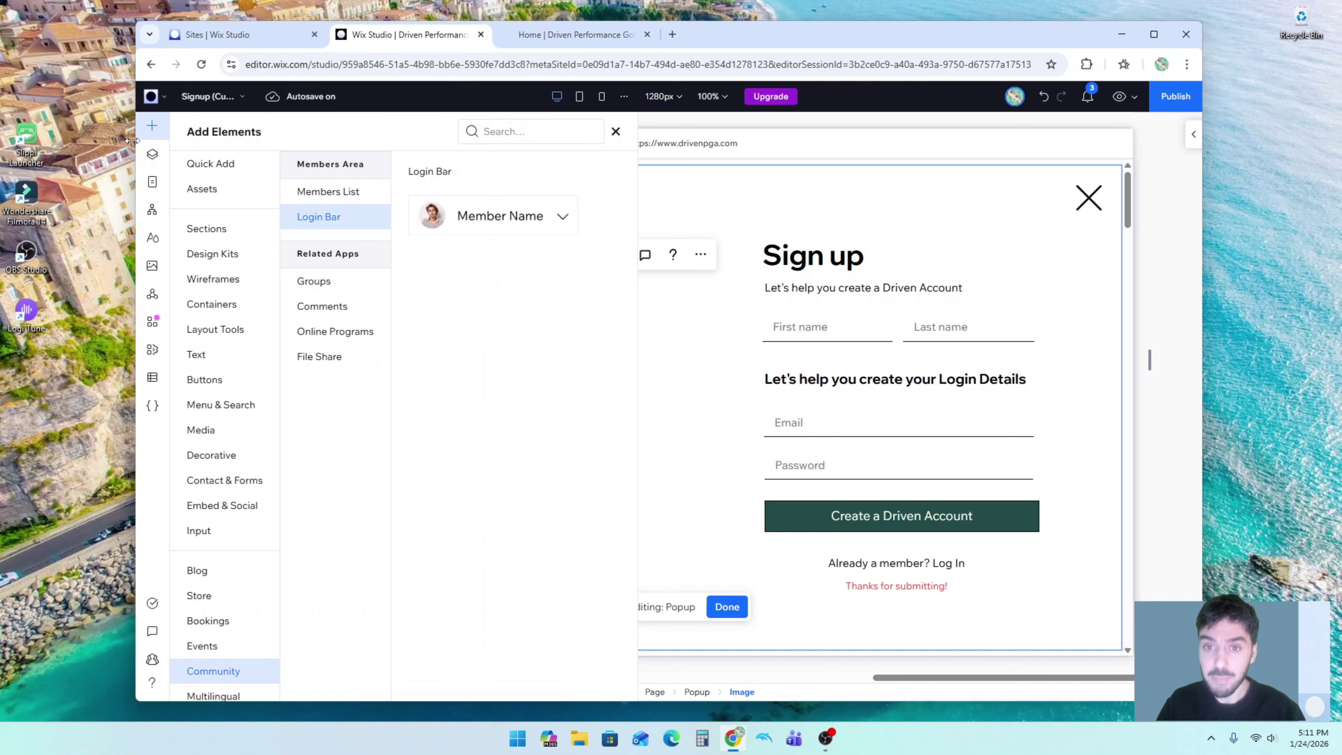
pyautogui.click(228, 168)
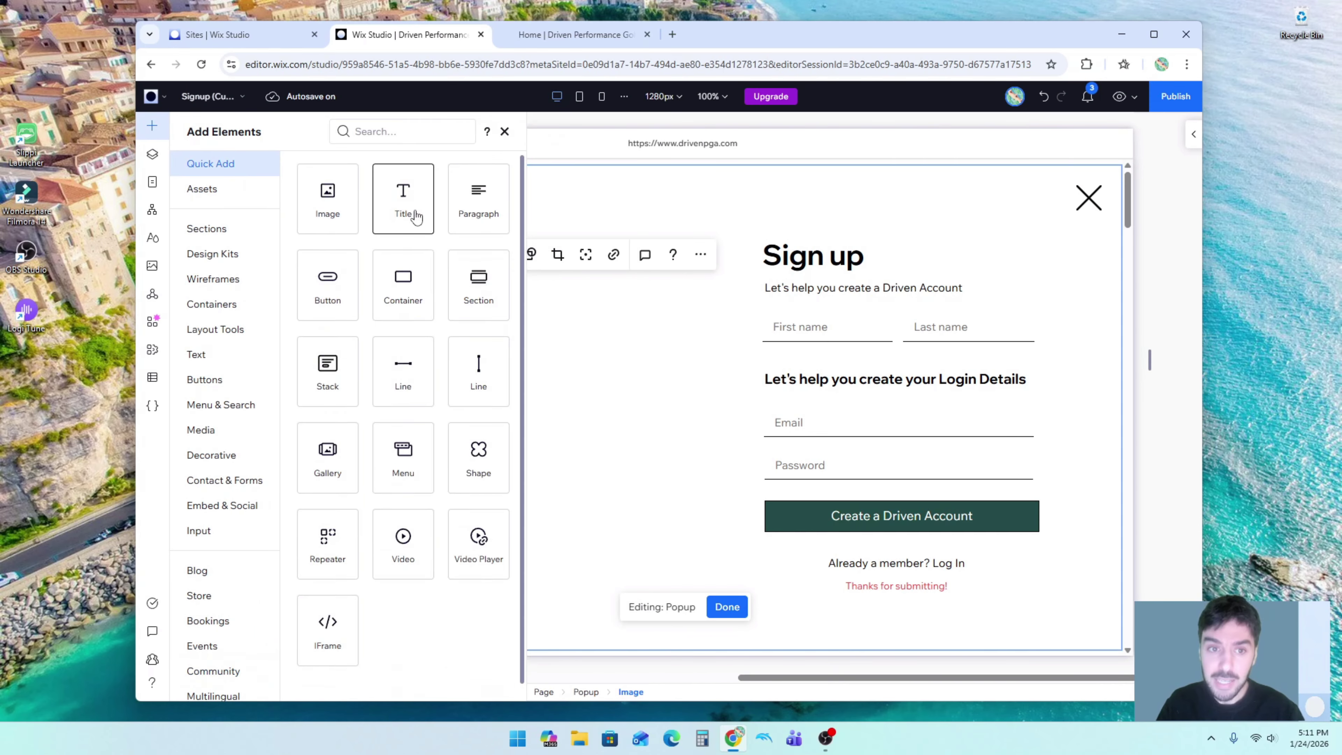
pyautogui.click(540, 205)
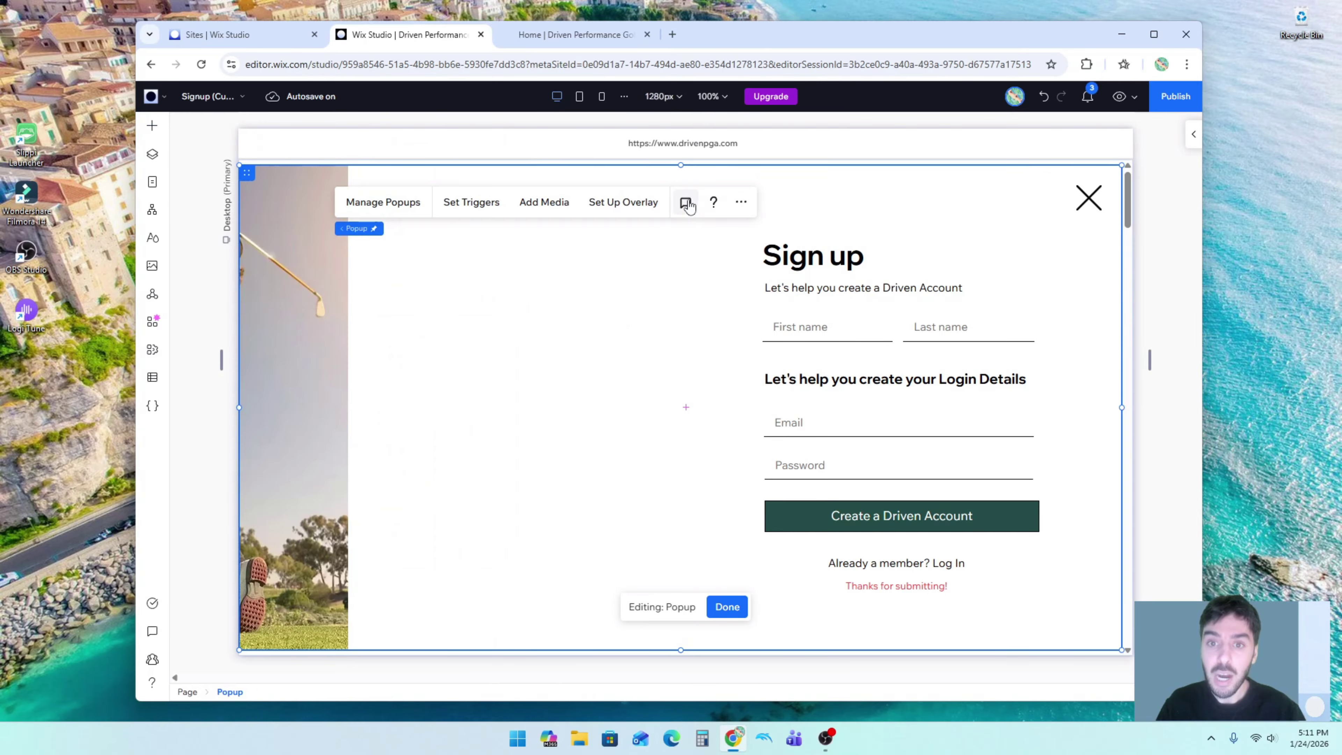
# - Delete the narrow golfer image from the signup popup and nudge the signup form slightly downward
pyautogui.click(323, 262)
pyautogui.press('Delete')
pyautogui.click(798, 233)
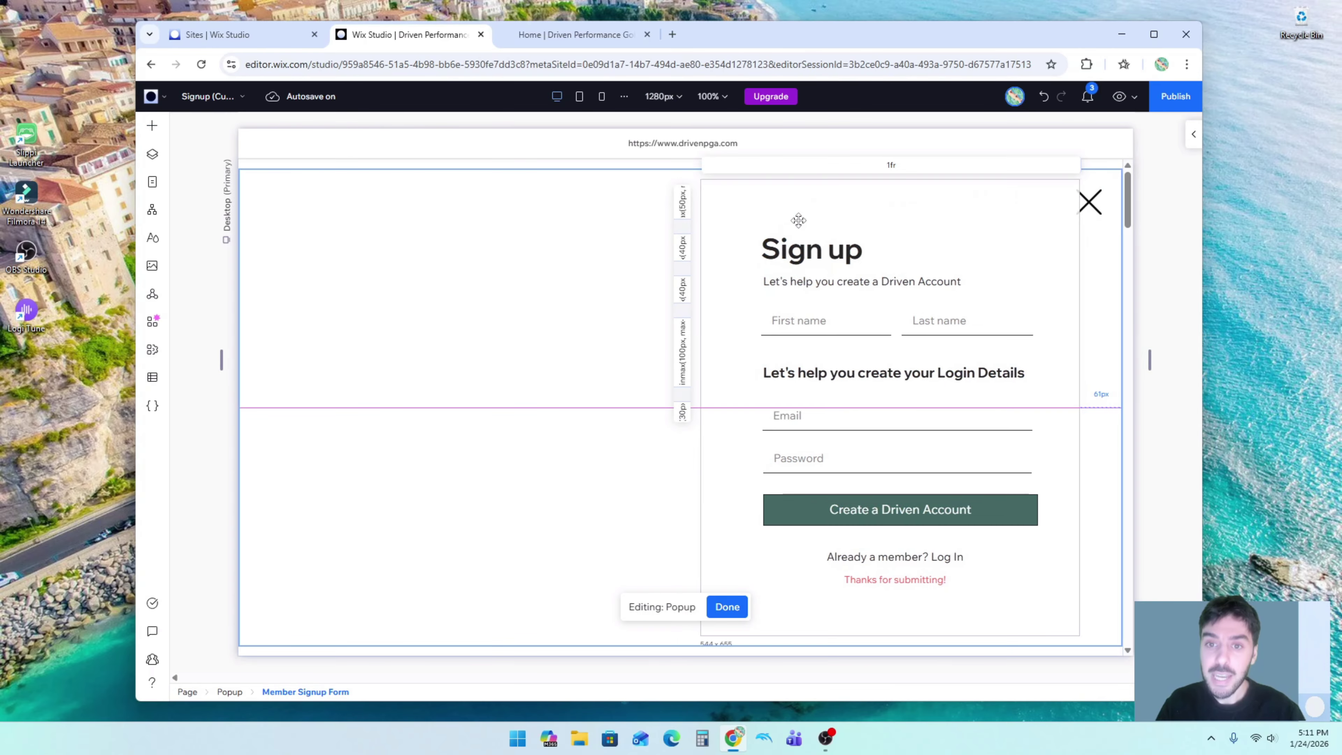
pyautogui.click(798, 232)
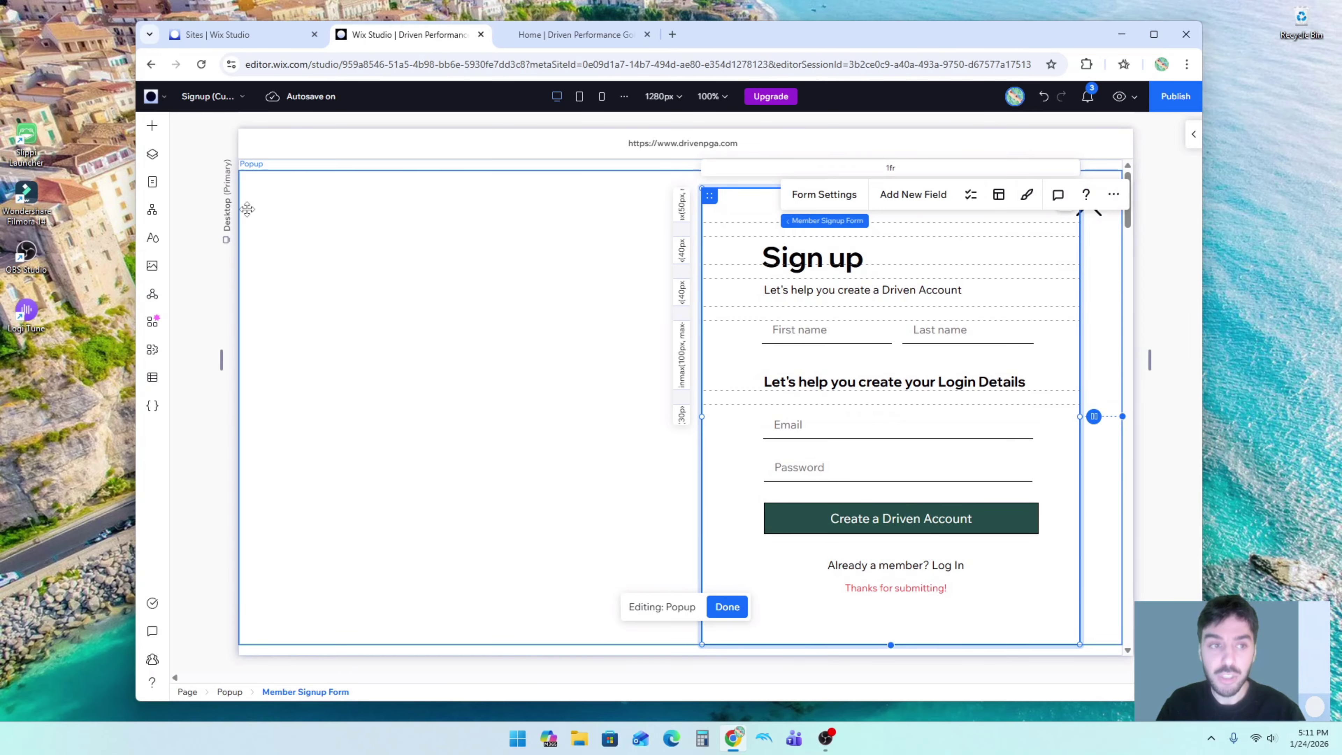
# - Add a new image at the popup's upper-left corner and stretch it to nearly half the popup's width and its full visible height
pyautogui.click(153, 127)
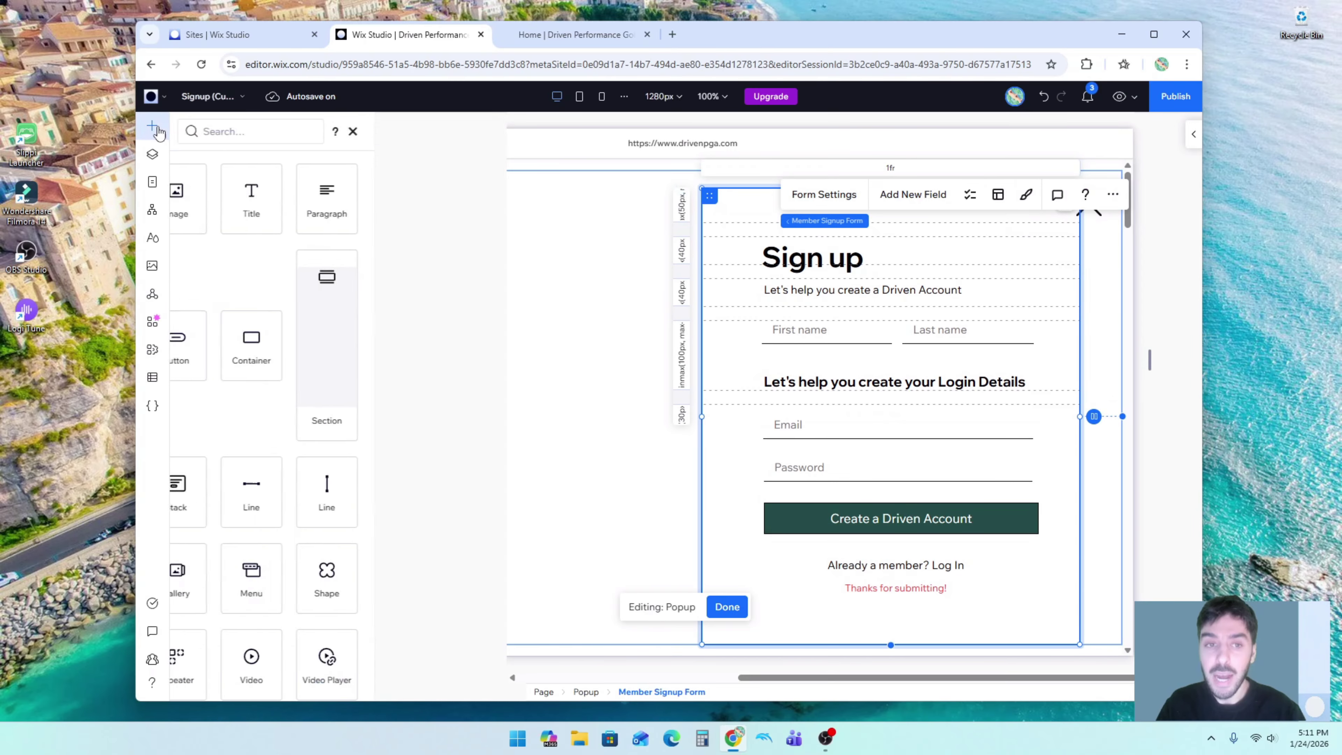
pyautogui.moveTo(328, 200); pyautogui.dragTo(362, 249)
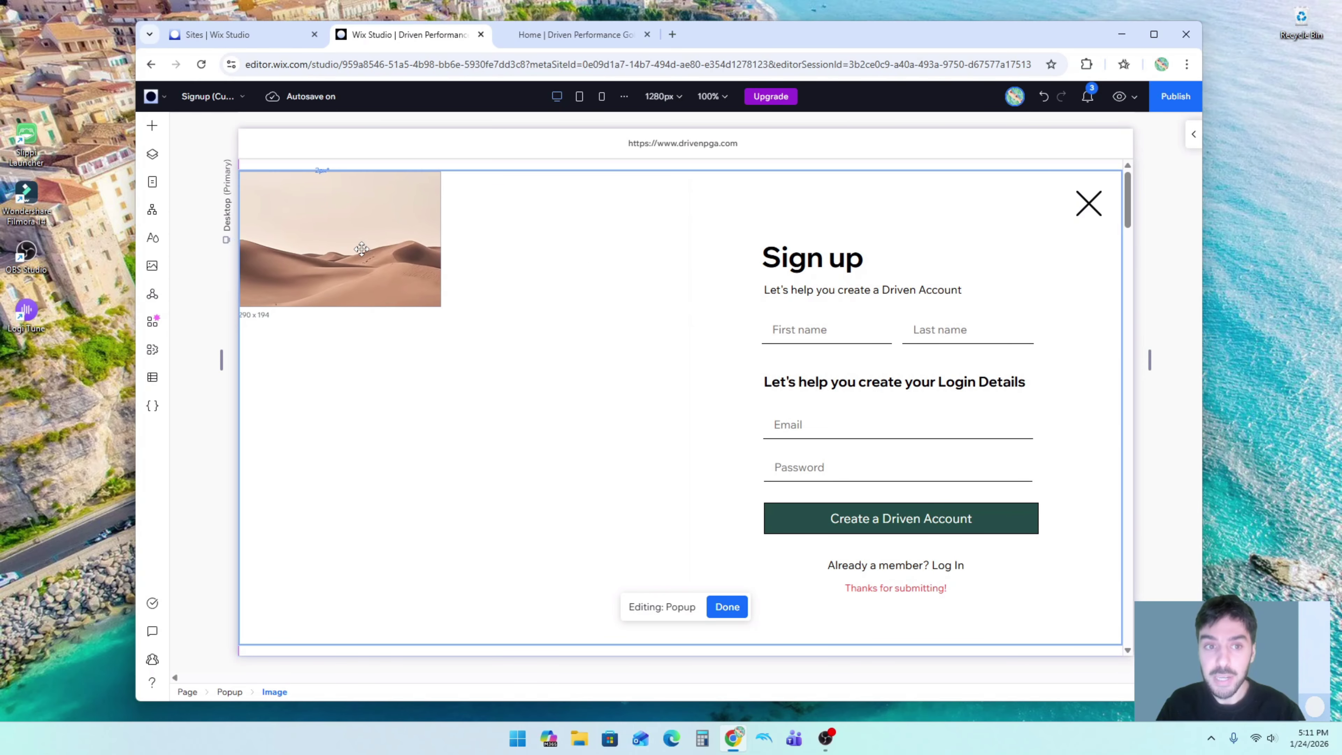
pyautogui.moveTo(441, 239); pyautogui.dragTo(634, 239)
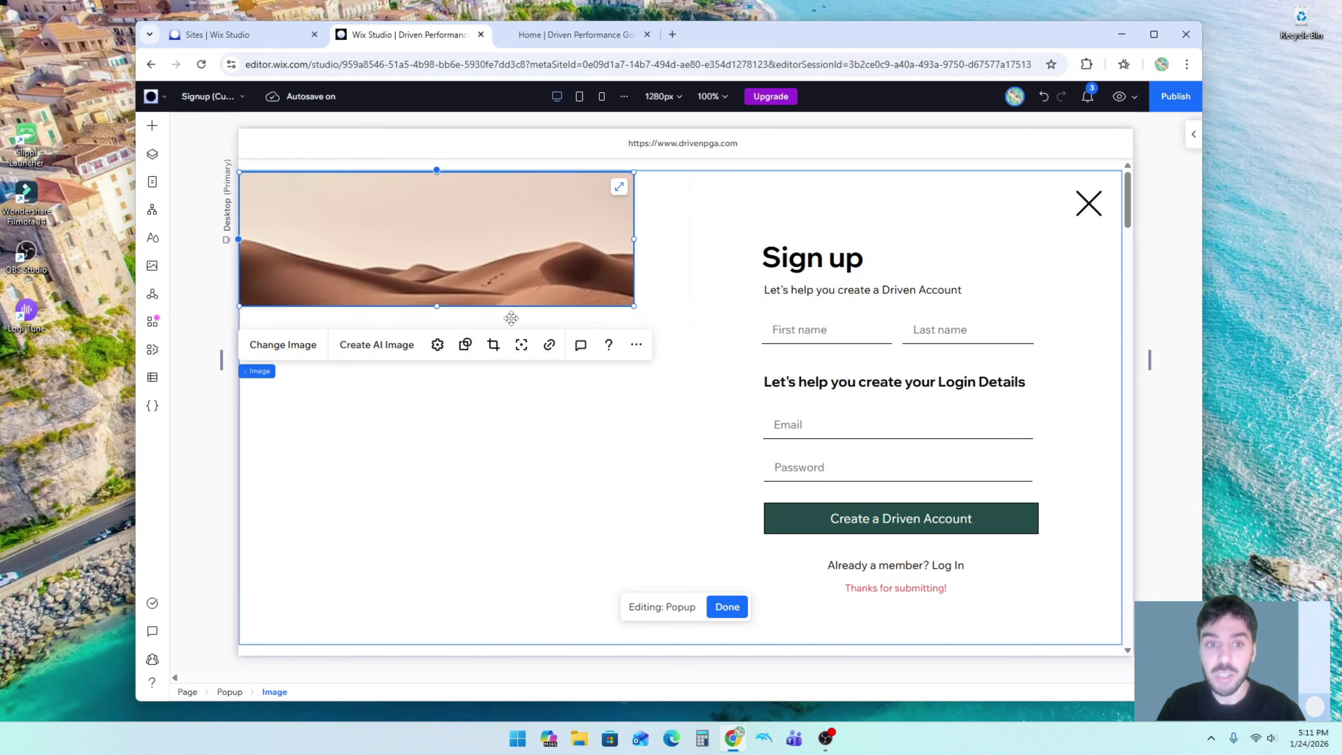
pyautogui.moveTo(511, 306); pyautogui.dragTo(545, 643)
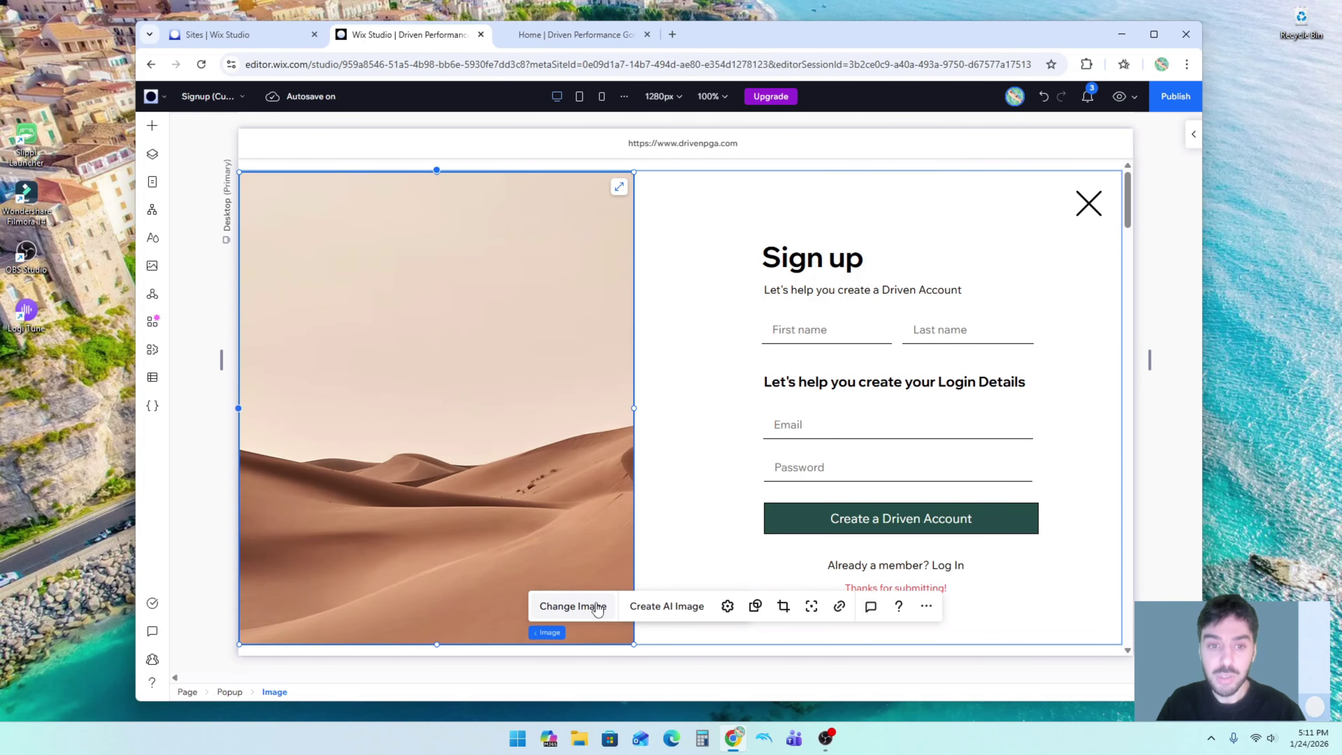
# - Replace the desert placeholder image with the golfer photo 2.png from Site Files
pyautogui.click(598, 607)
pyautogui.scroll(-3, 775, 479)
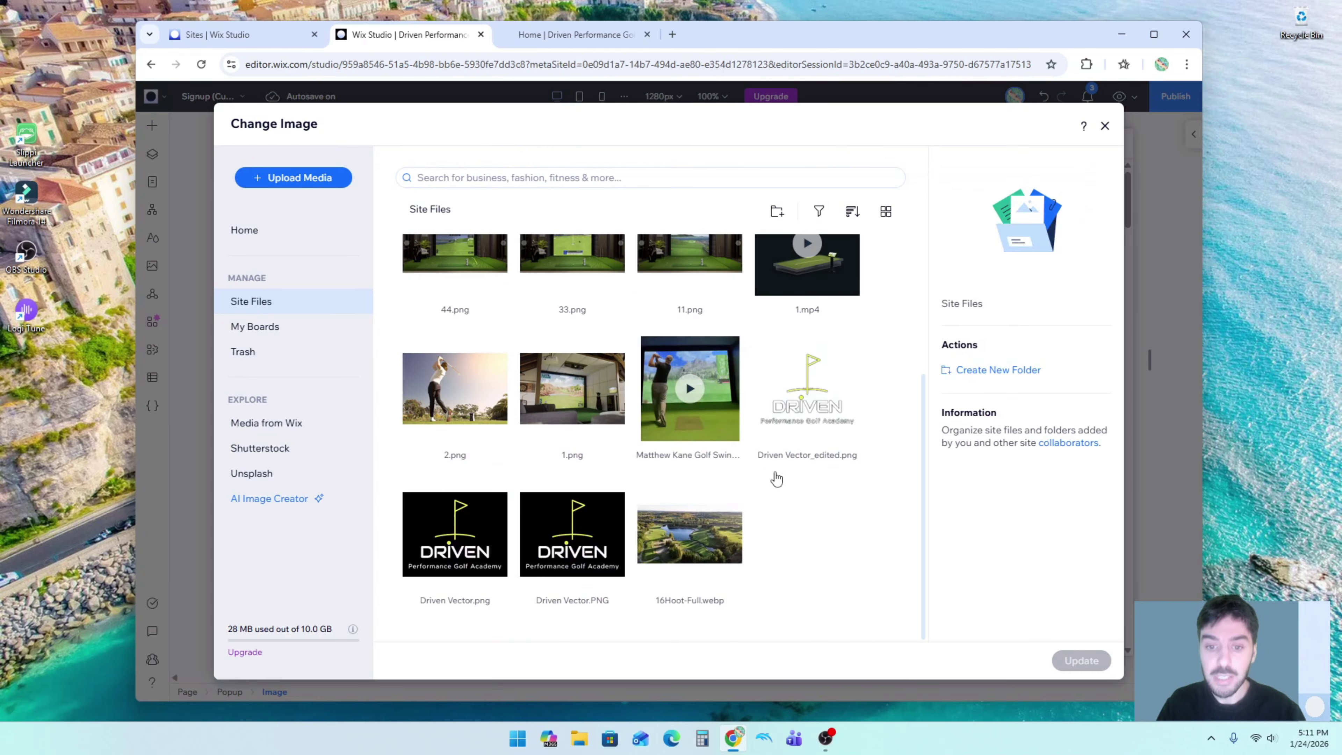
pyautogui.click(455, 391)
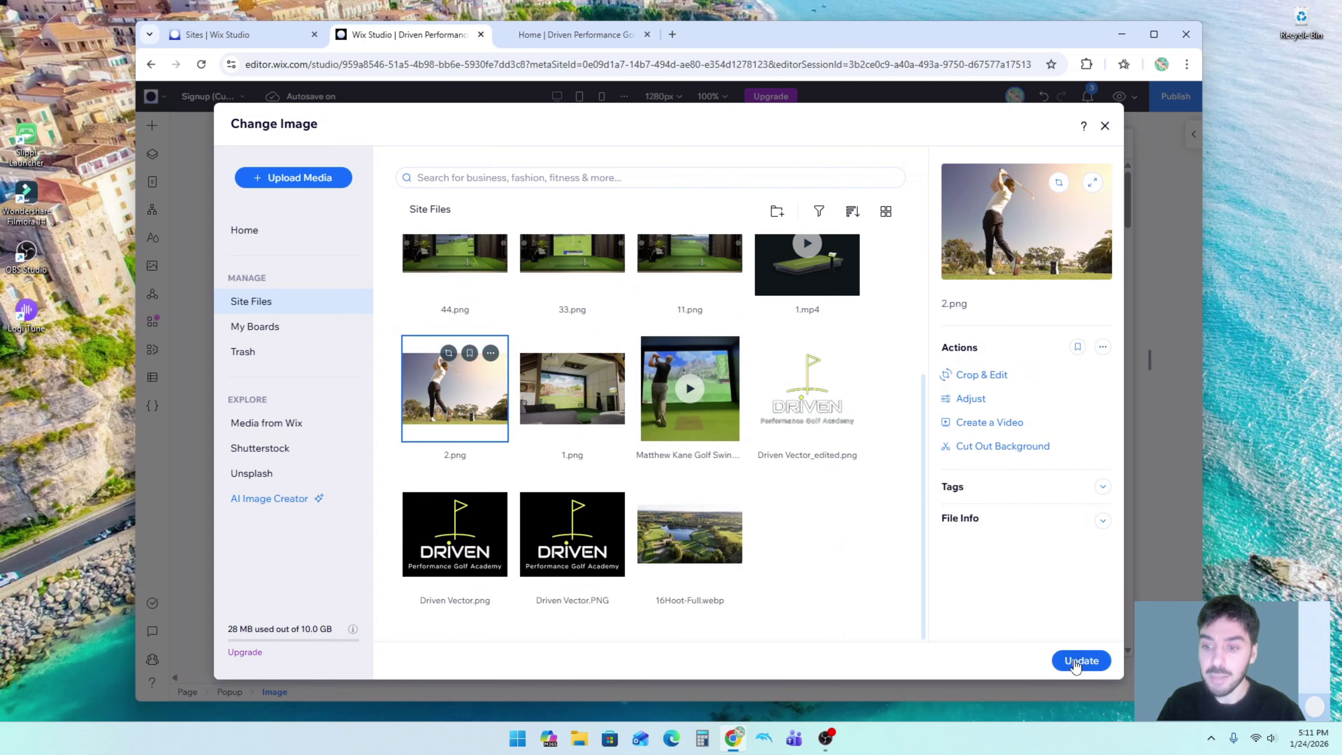
pyautogui.click(1078, 661)
# - Move the signup form sideways so it sits directly against the golfer image's edge
pyautogui.click(869, 210)
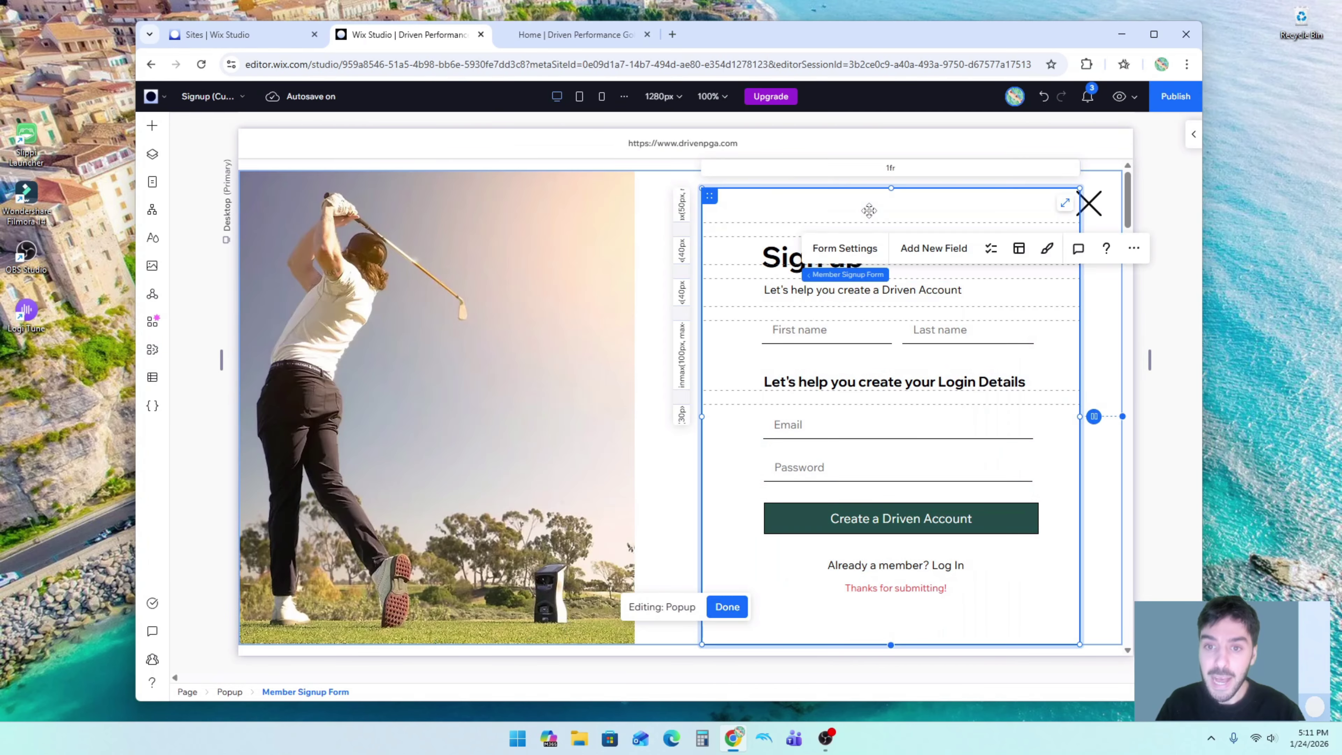
pyautogui.moveTo(869, 210); pyautogui.dragTo(804, 209)
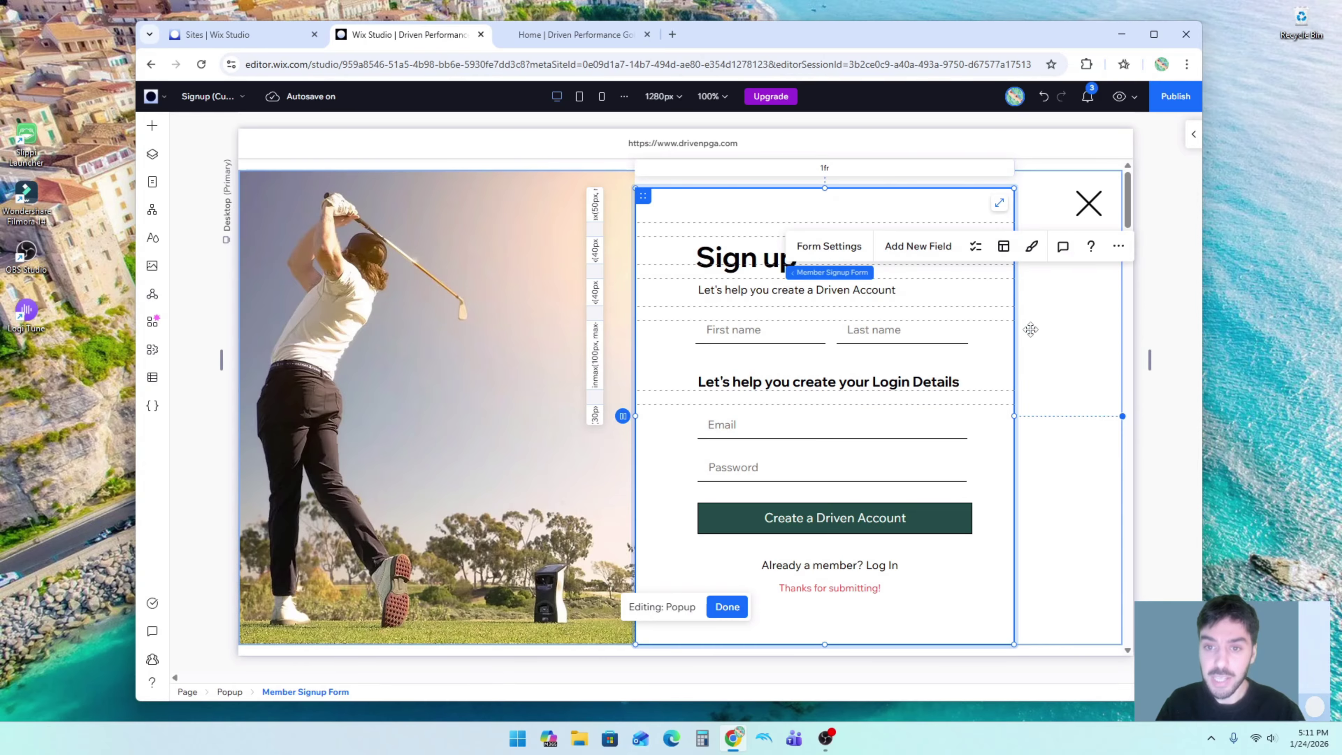
pyautogui.click(1075, 337)
pyautogui.click(1164, 341)
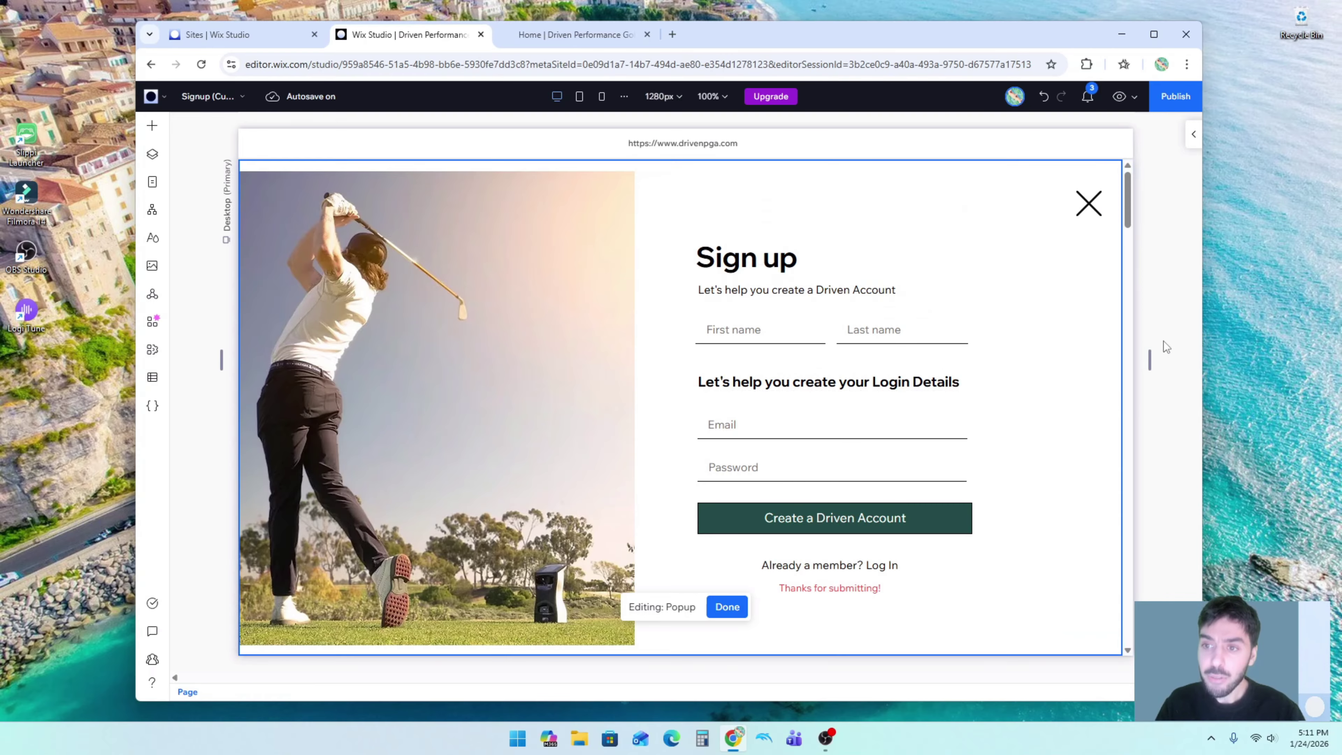
# - Shift the popup's close icon slightly inward from the corner and check its design options
pyautogui.moveTo(1093, 208)
pyautogui.mouseDown()
pyautogui.moveTo(1022, 211)
pyautogui.moveTo(1083, 211)
pyautogui.mouseUp()
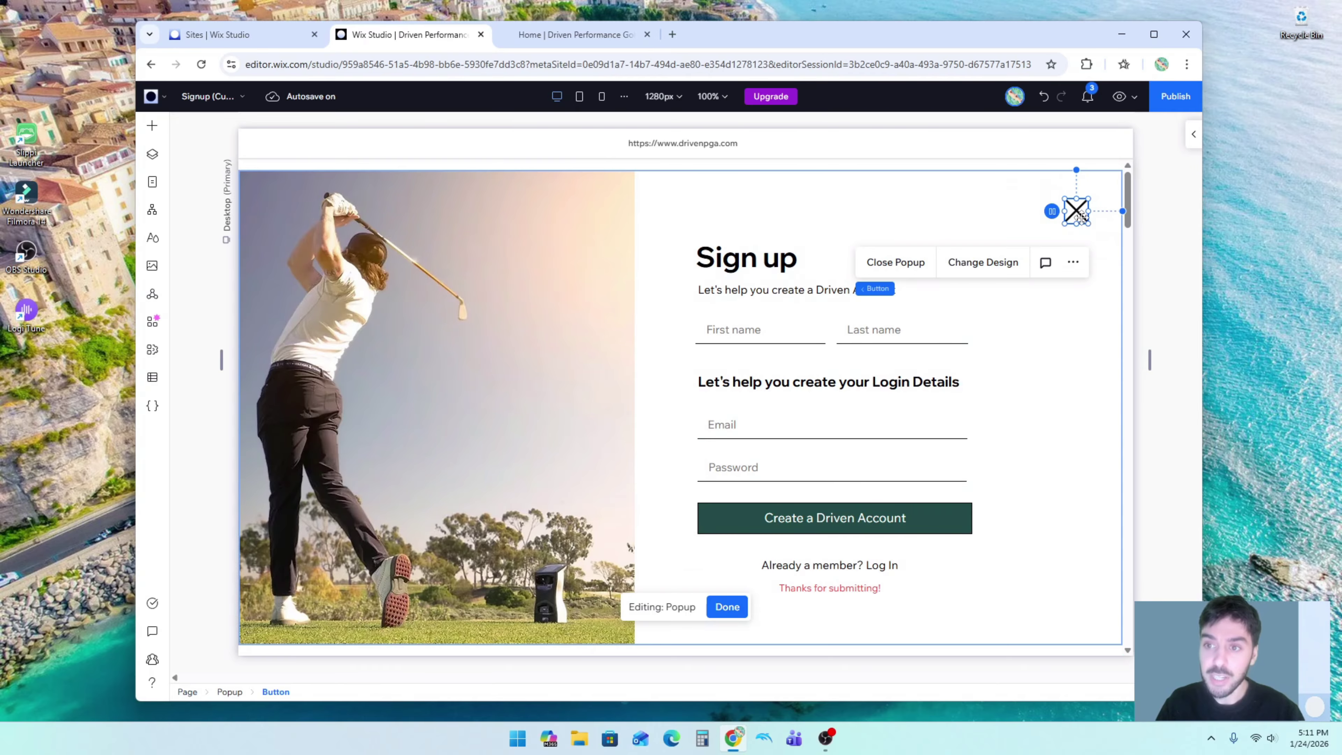
pyautogui.click(972, 269)
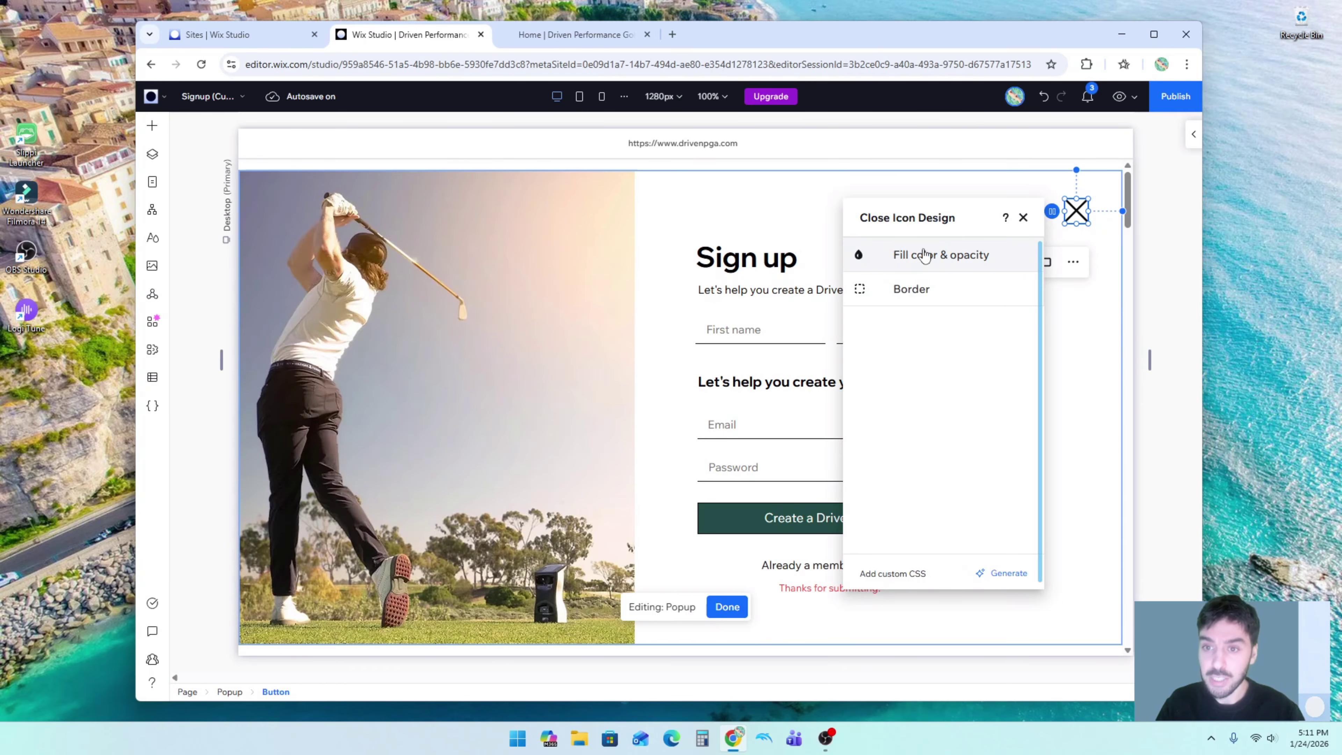
pyautogui.click(1023, 218)
# - Open the signup form's title text for editing
pyautogui.click(957, 358)
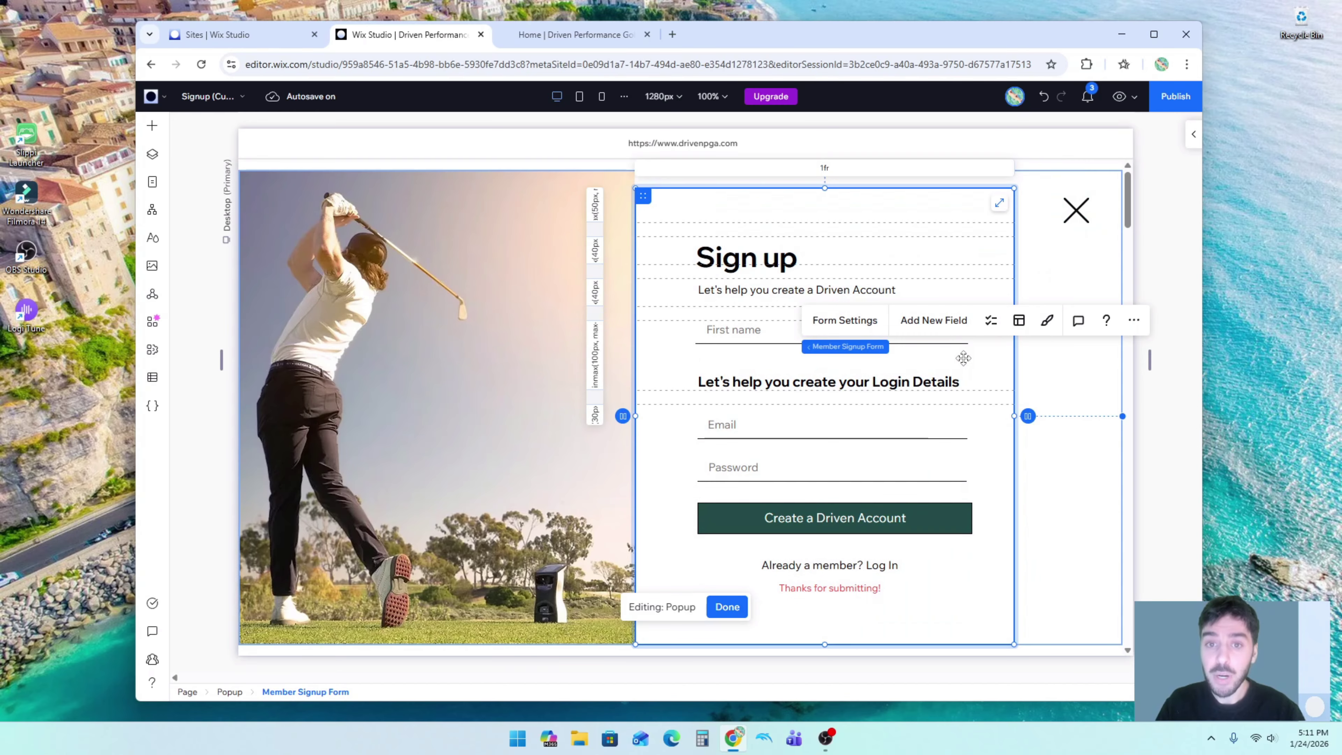
pyautogui.click(760, 255)
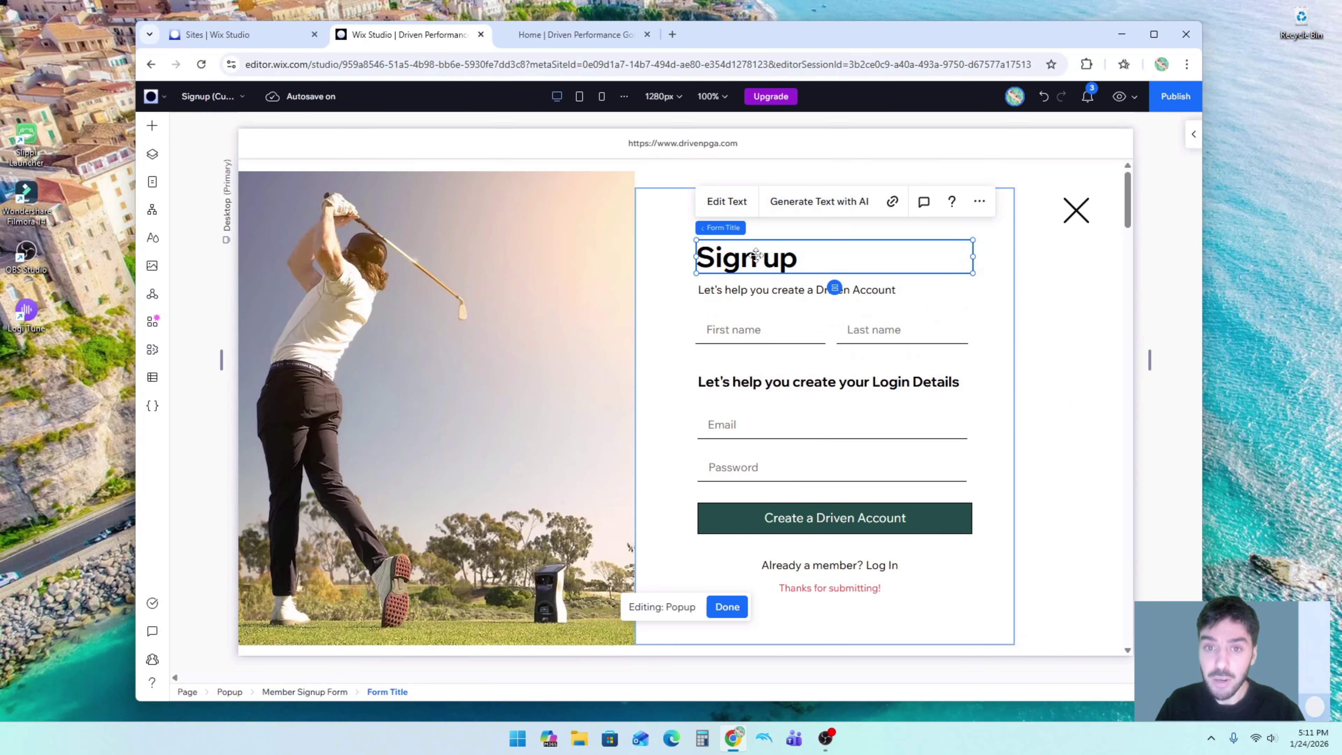
pyautogui.doubleClick(756, 256)
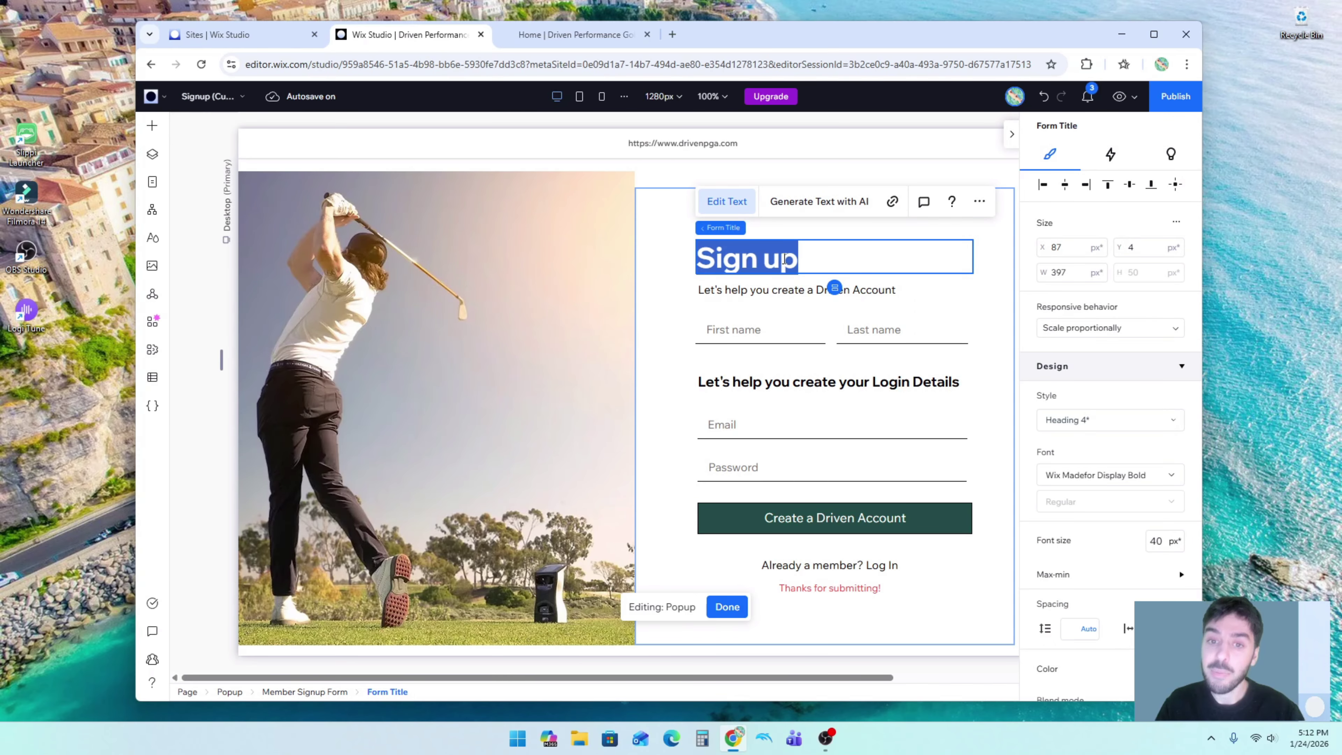
# - Open the signup button's text for editing and select the words "Driven Account" in it
pyautogui.click(847, 517)
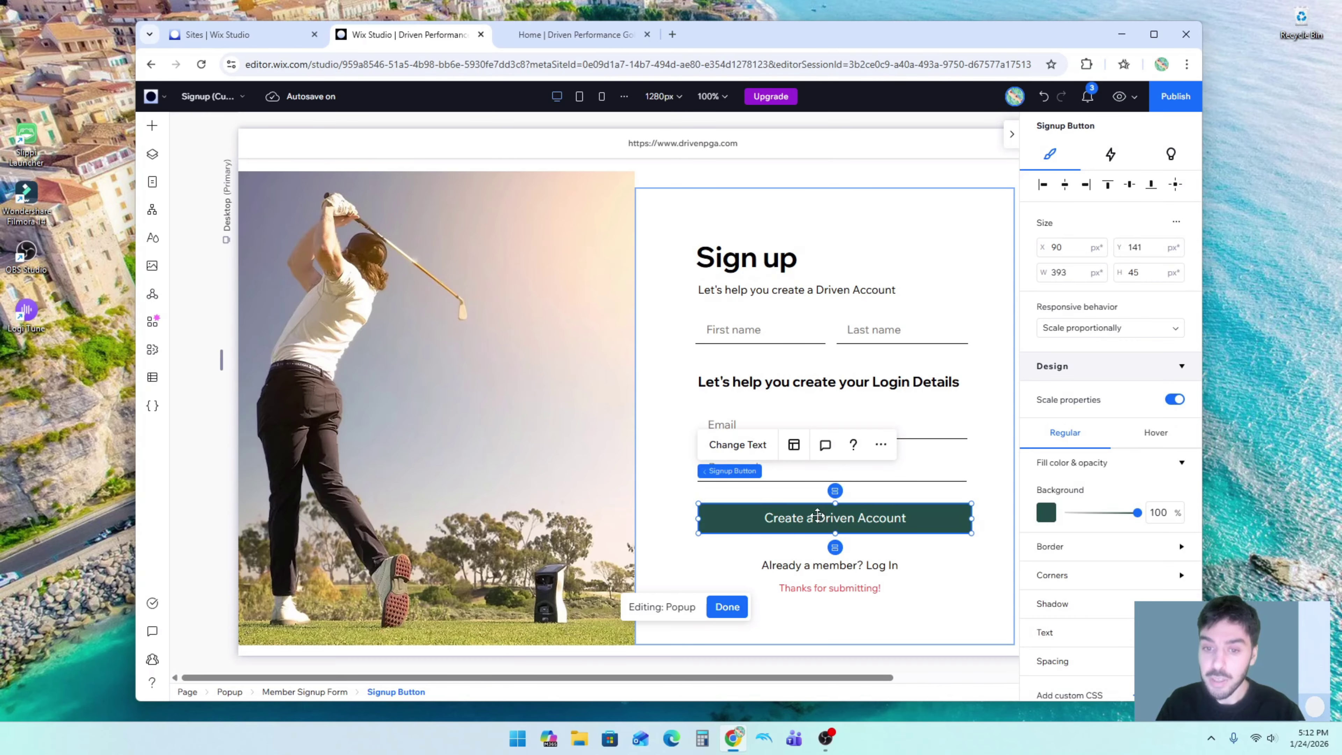
pyautogui.click(735, 447)
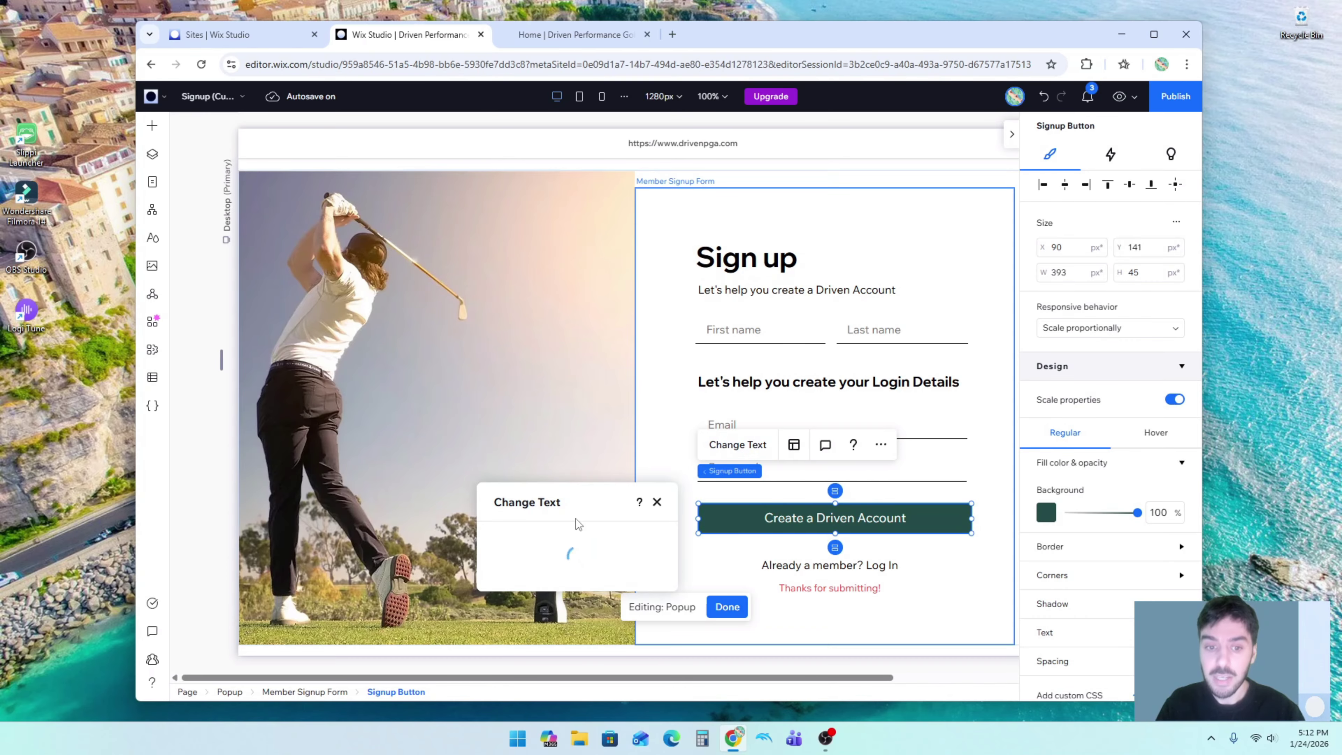
pyautogui.moveTo(569, 504); pyautogui.dragTo(557, 390)
pyautogui.tripleClick(524, 451)
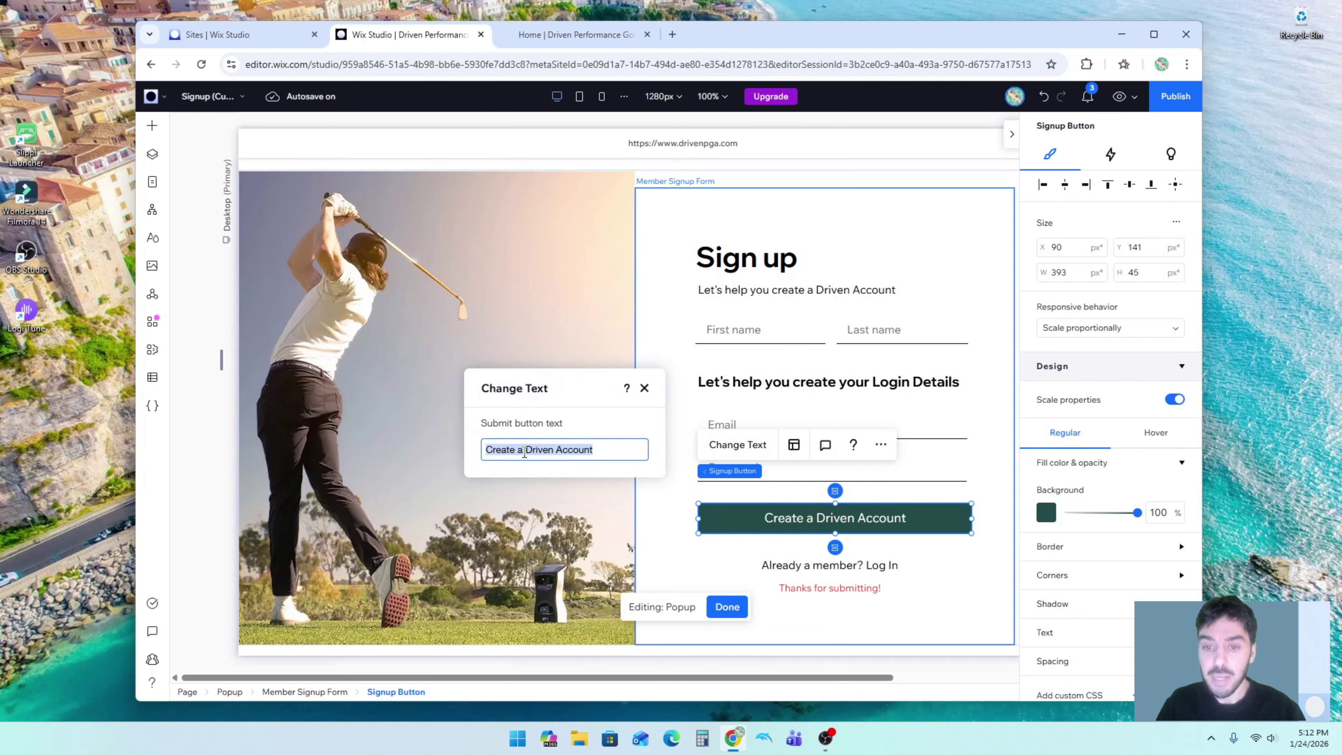
pyautogui.moveTo(525, 451); pyautogui.dragTo(600, 455)
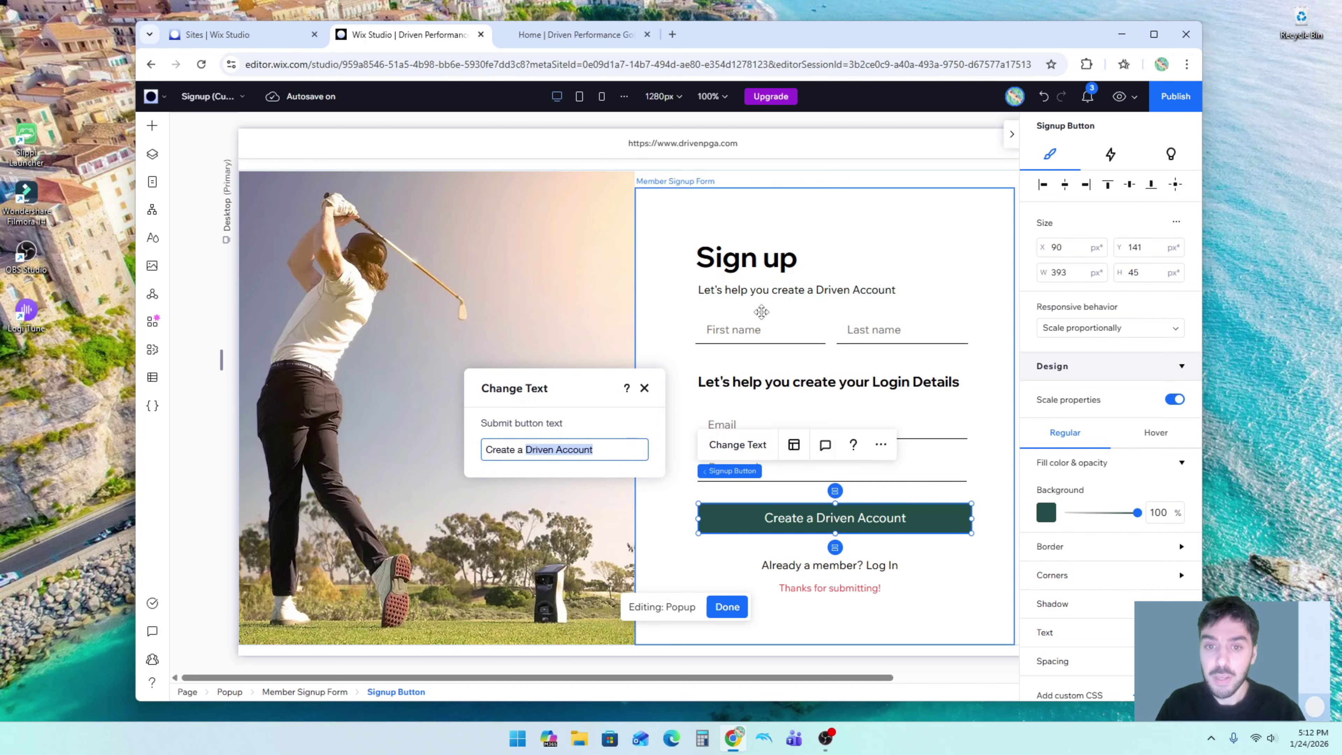
# - Move the Last name field below the First name field and widen the First name field to about 395 px
pyautogui.click(740, 329)
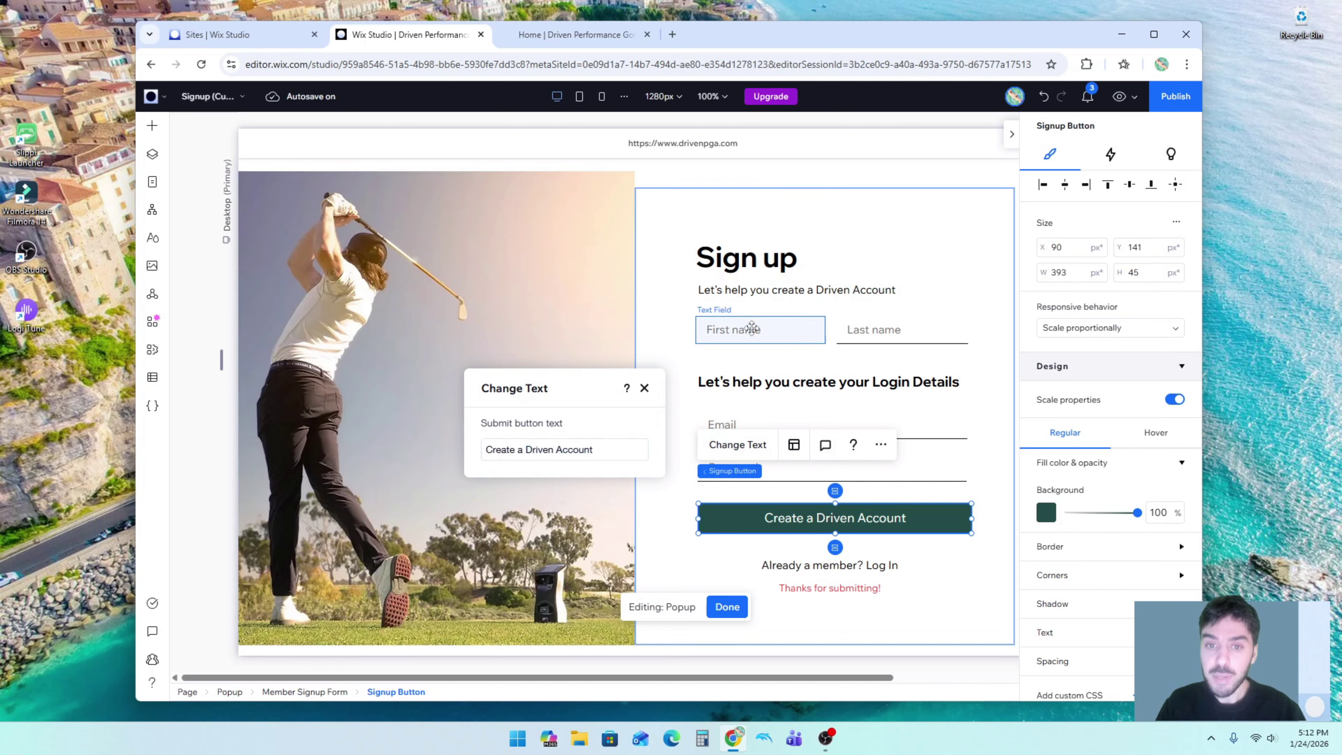
pyautogui.click(1013, 137)
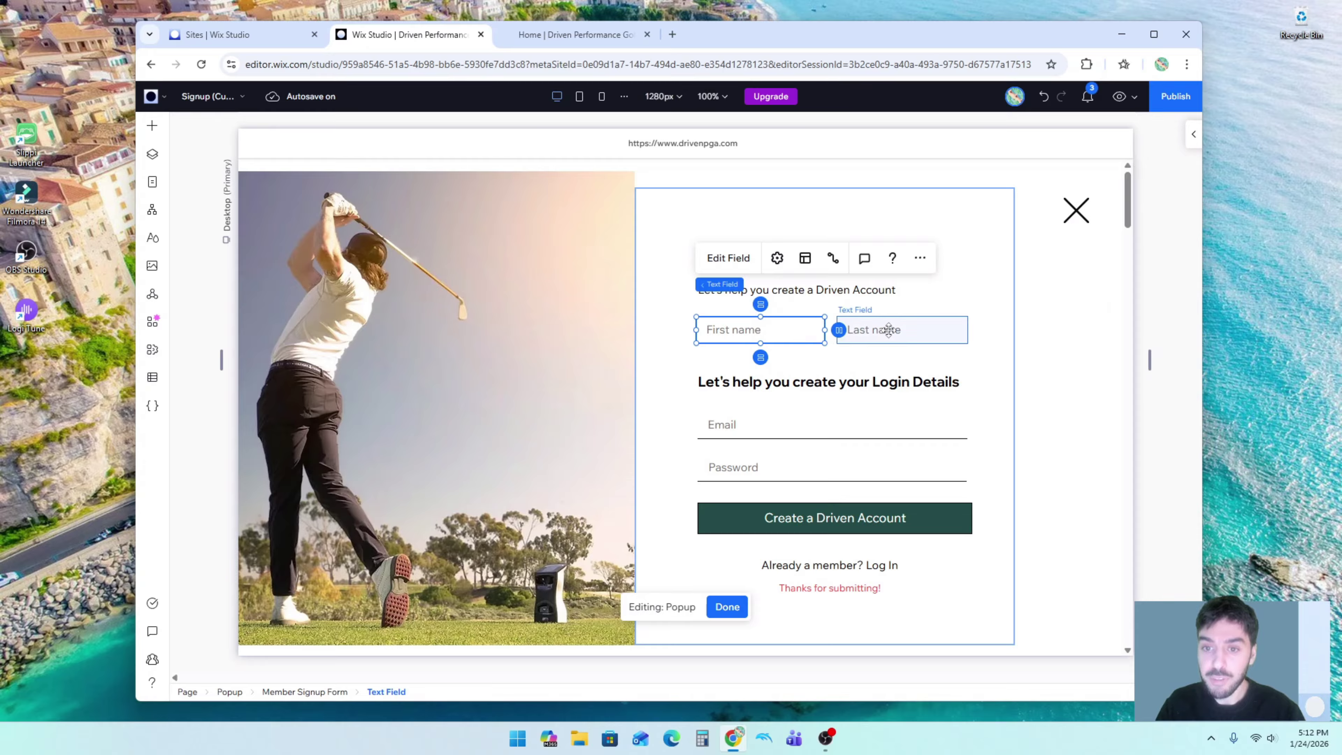
pyautogui.moveTo(887, 329); pyautogui.dragTo(740, 369)
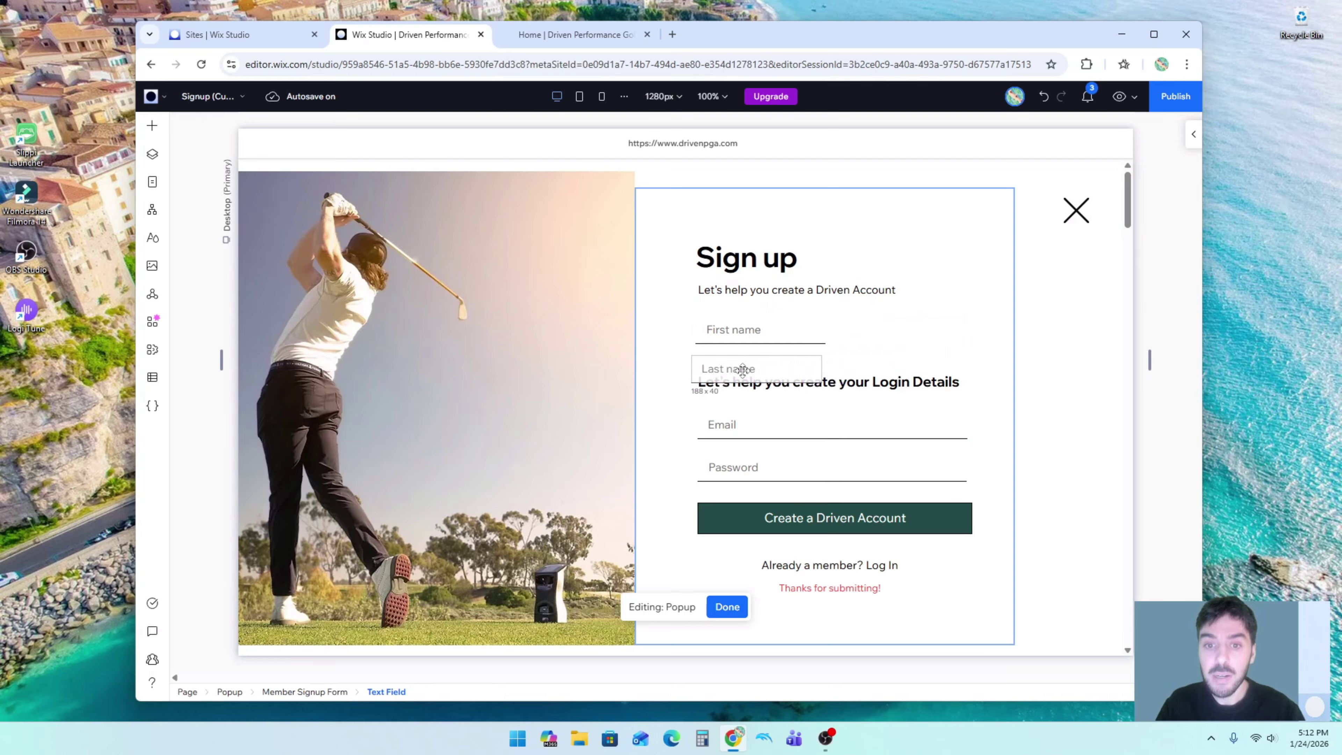
pyautogui.click(813, 329)
pyautogui.moveTo(825, 329); pyautogui.dragTo(971, 329)
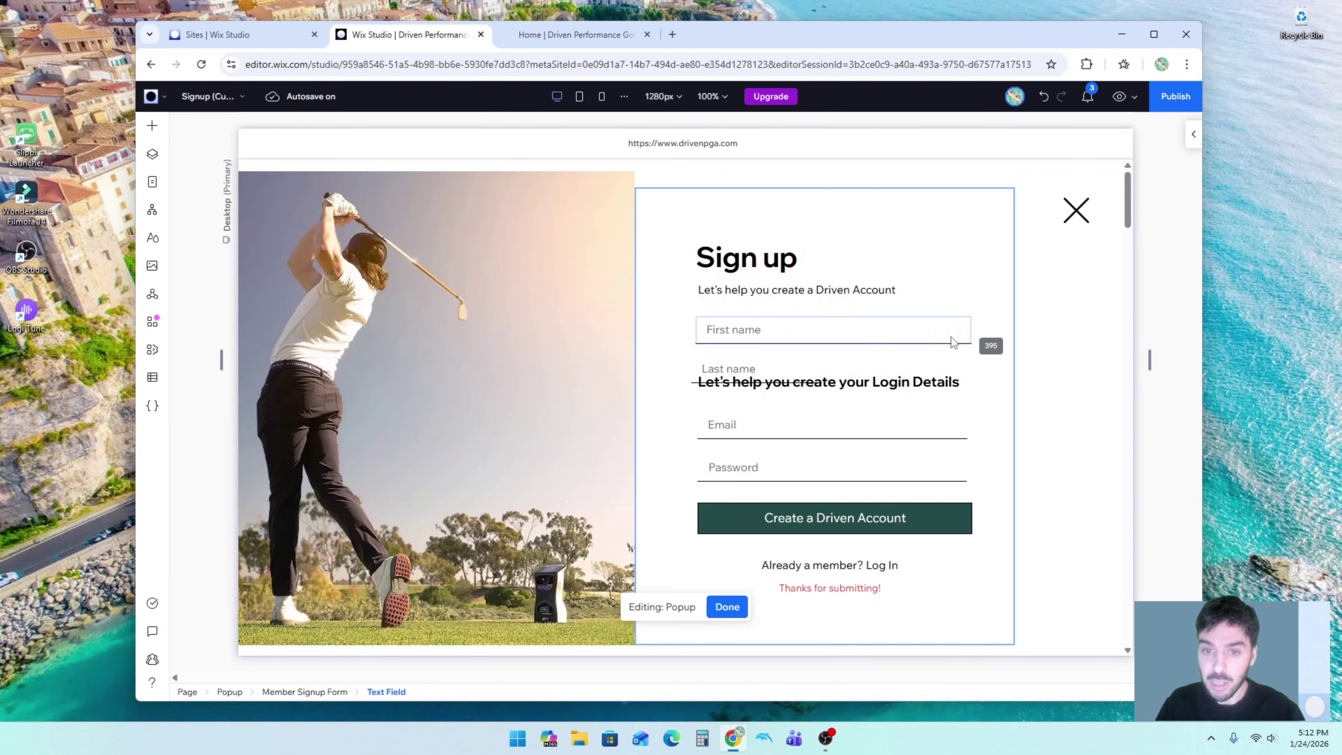
# - Place the First name and Last name fields side by side, widening Last name and narrowing First name to share one row
pyautogui.click(782, 368)
pyautogui.moveTo(821, 368); pyautogui.dragTo(871, 369)
pyautogui.click(955, 336)
pyautogui.moveTo(971, 330); pyautogui.dragTo(825, 330)
pyautogui.click(729, 367)
pyautogui.moveTo(729, 367); pyautogui.dragTo(856, 332)
pyautogui.click(1093, 361)
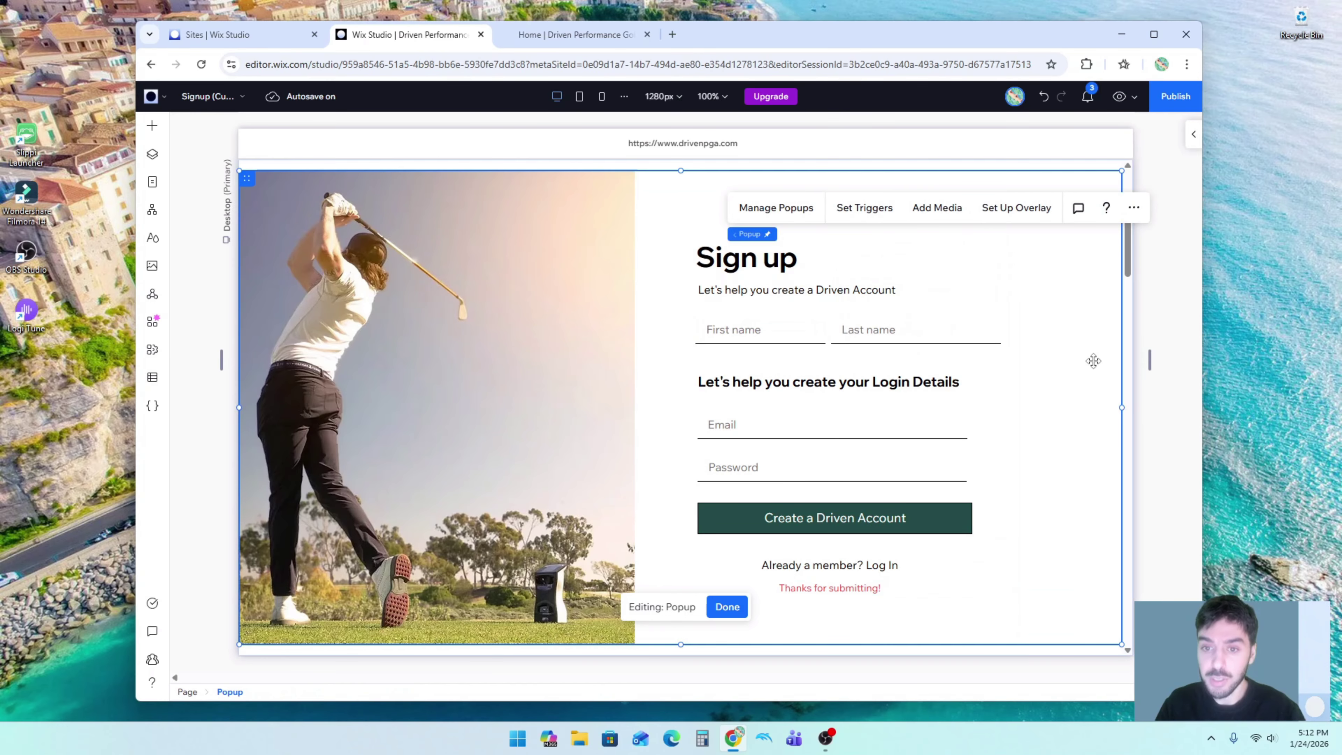
# - Delete the "Let's help you create your Login Details" text from the signup form
pyautogui.click(794, 372)
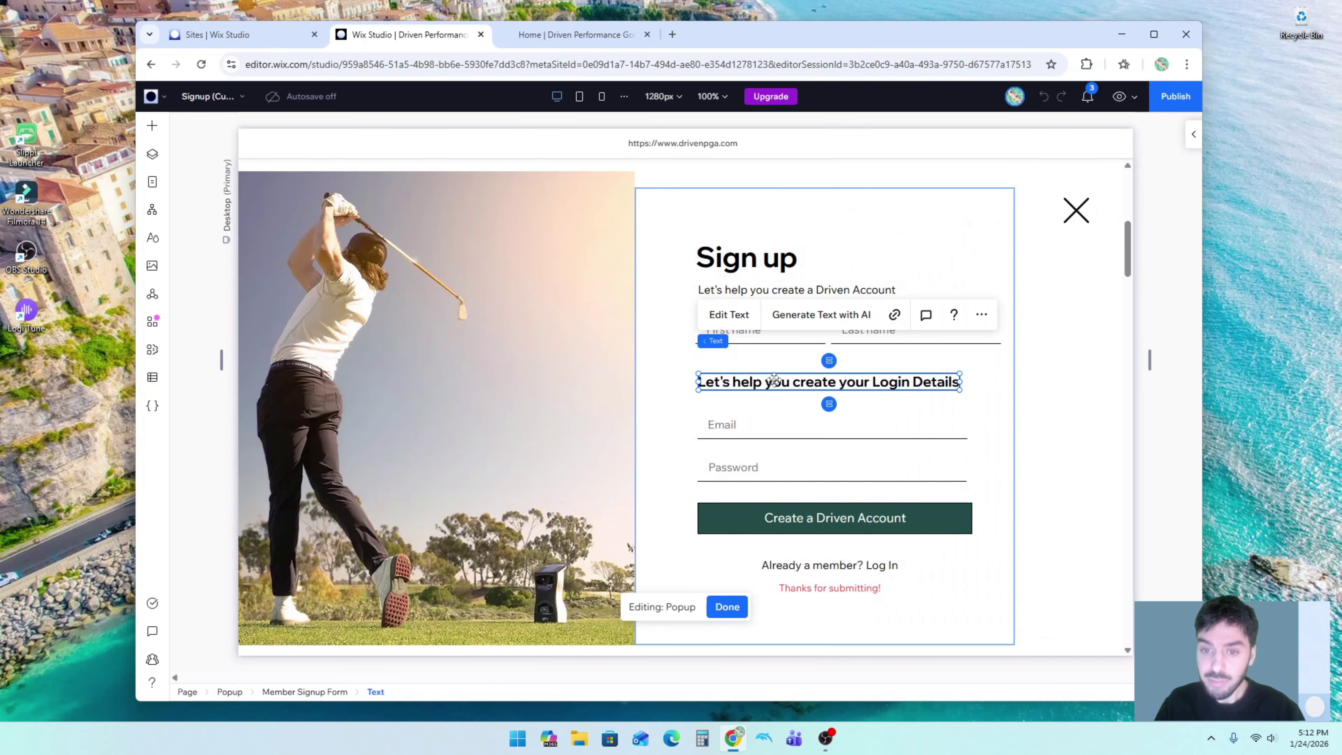
pyautogui.press('Delete')
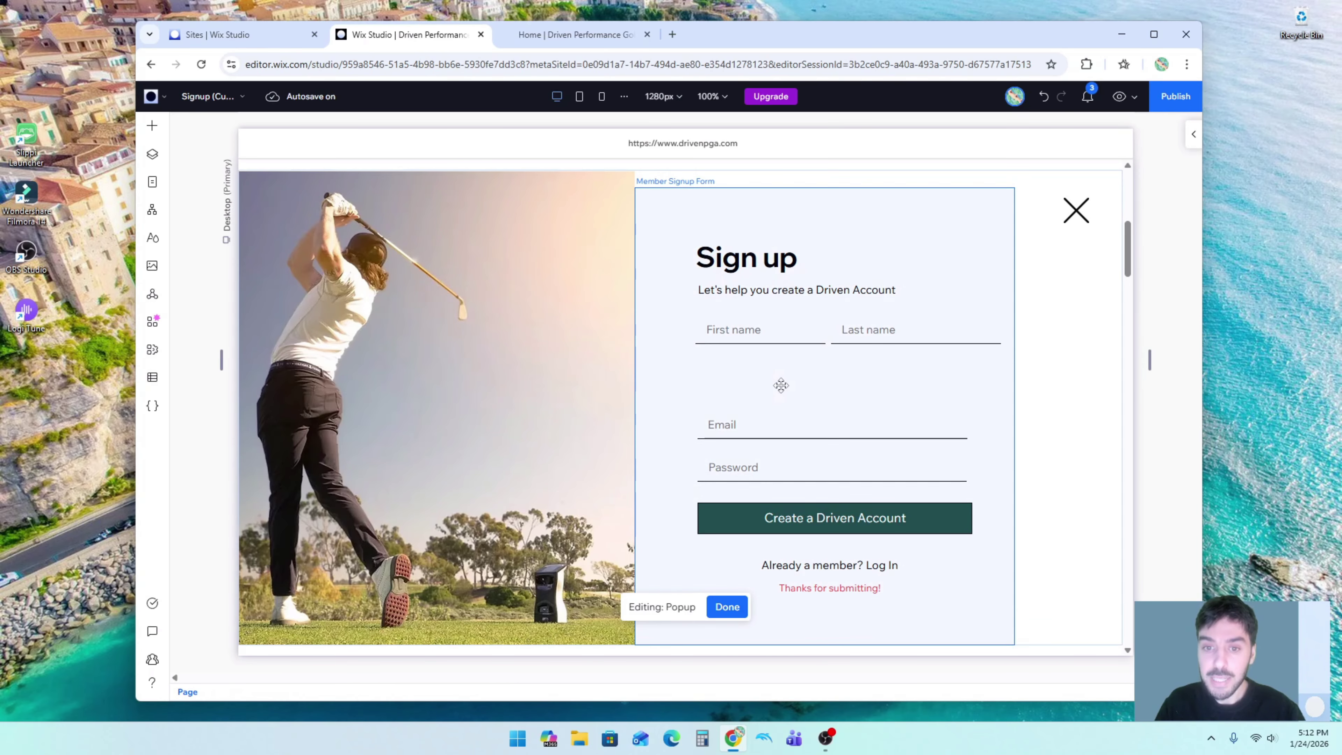
pyautogui.click(746, 330)
pyautogui.click(920, 333)
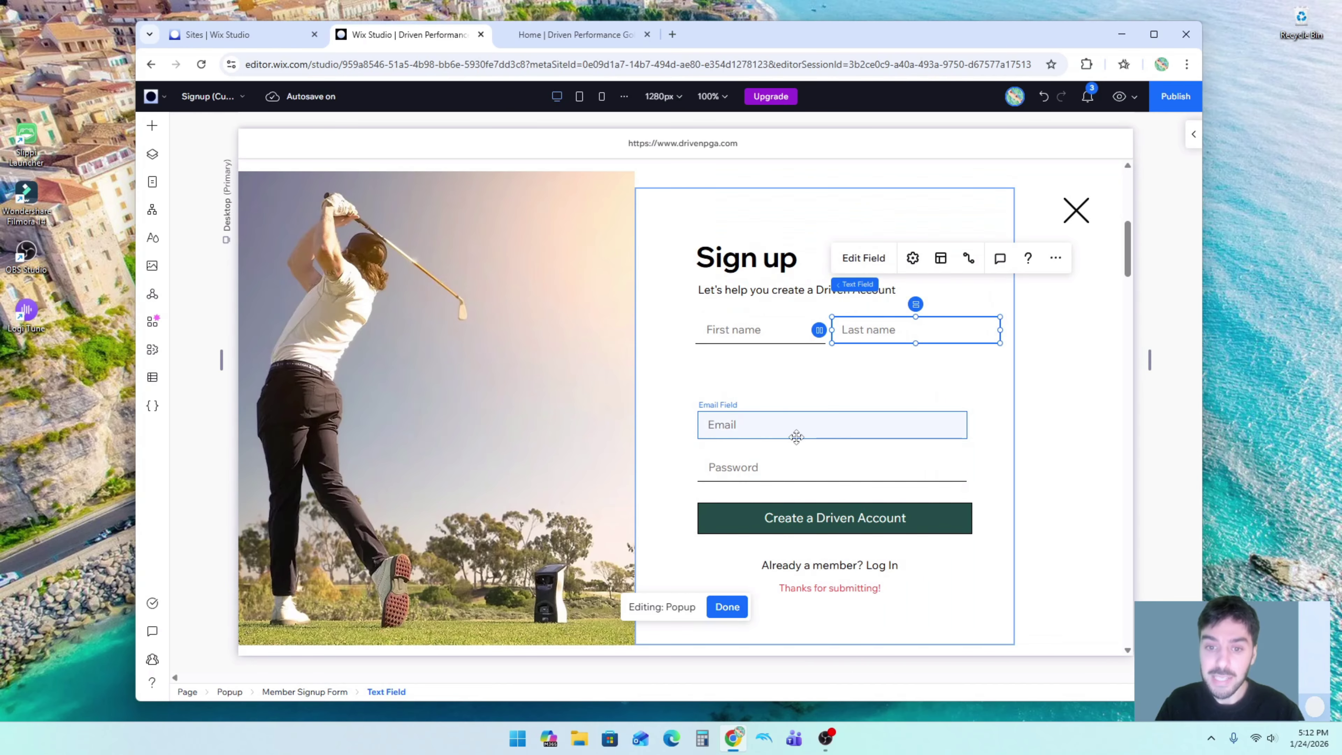
pyautogui.click(793, 434)
pyautogui.click(795, 475)
pyautogui.click(806, 520)
# - Add a paragraph reading "Let's you help create an account" between the name and Email fields, left-aligned with the form's other text
pyautogui.click(993, 391)
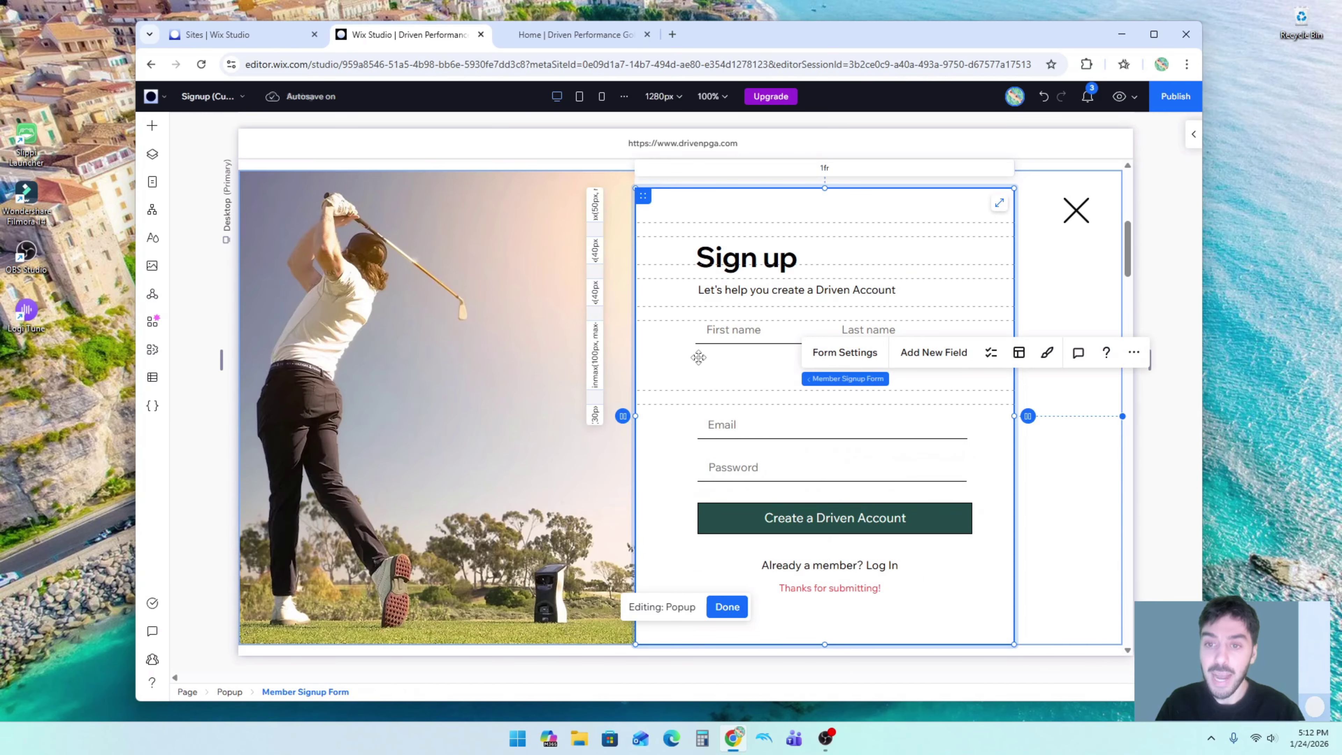
pyautogui.click(152, 125)
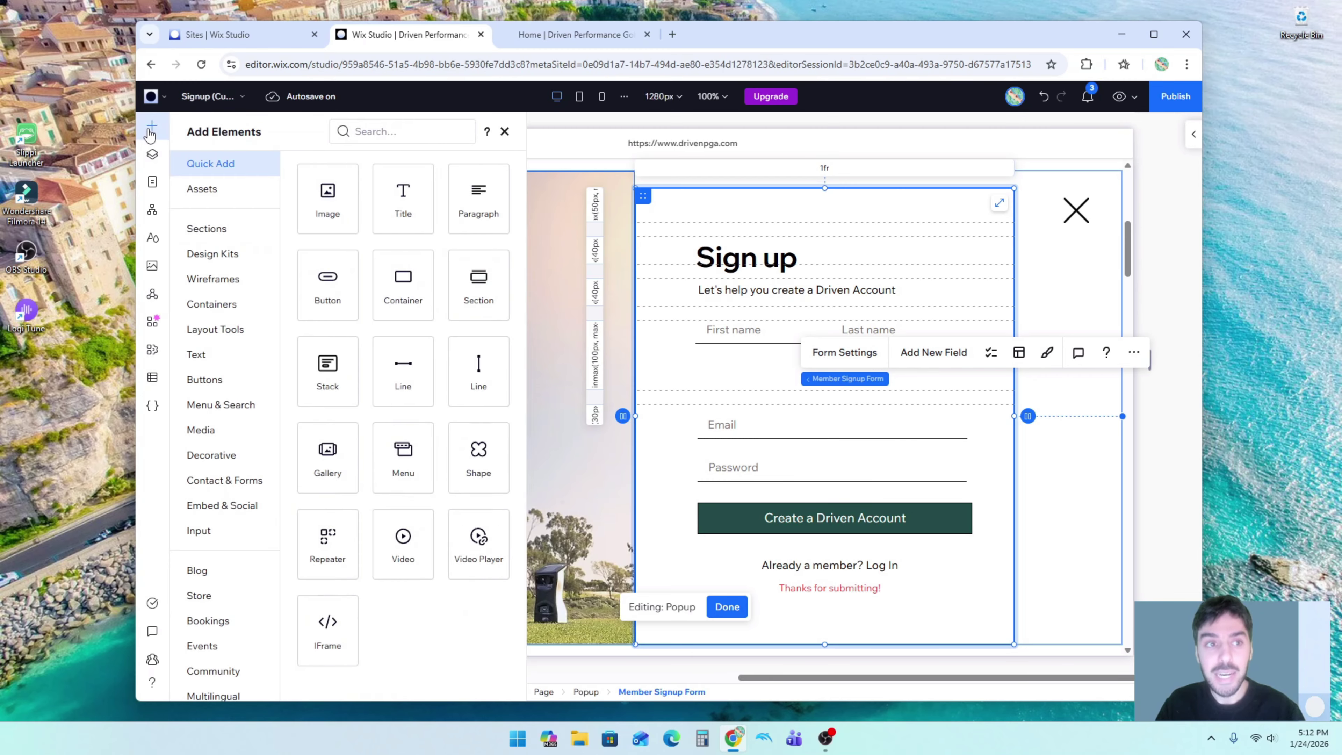
pyautogui.moveTo(474, 210); pyautogui.dragTo(779, 388)
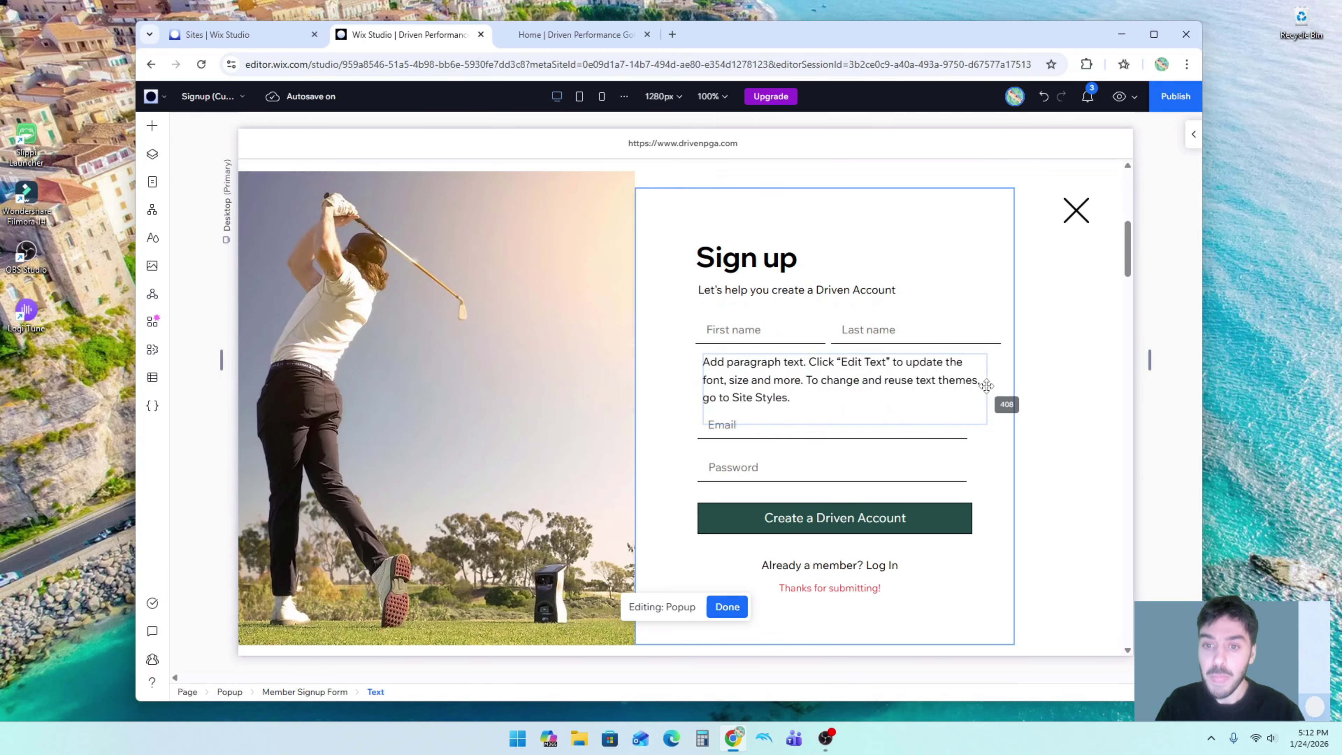
pyautogui.doubleClick(789, 379)
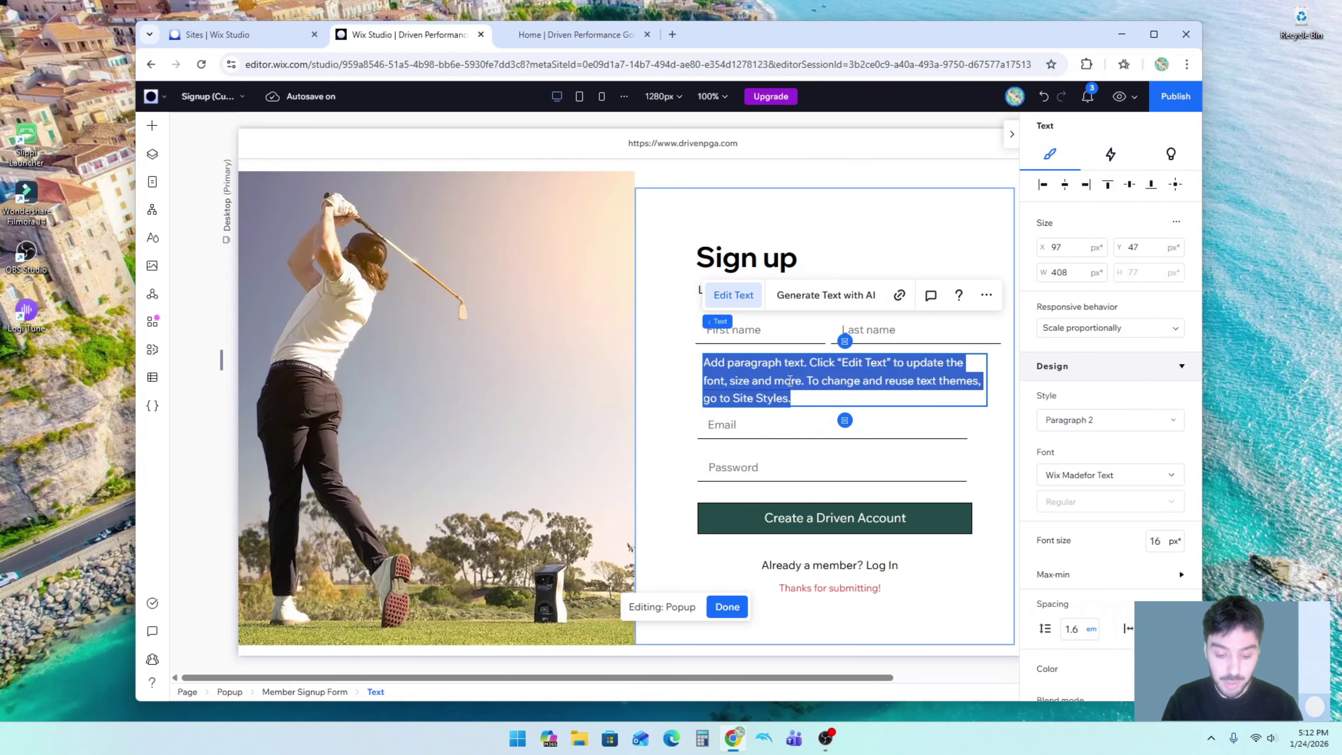
pyautogui.write("Let's you help create an account")
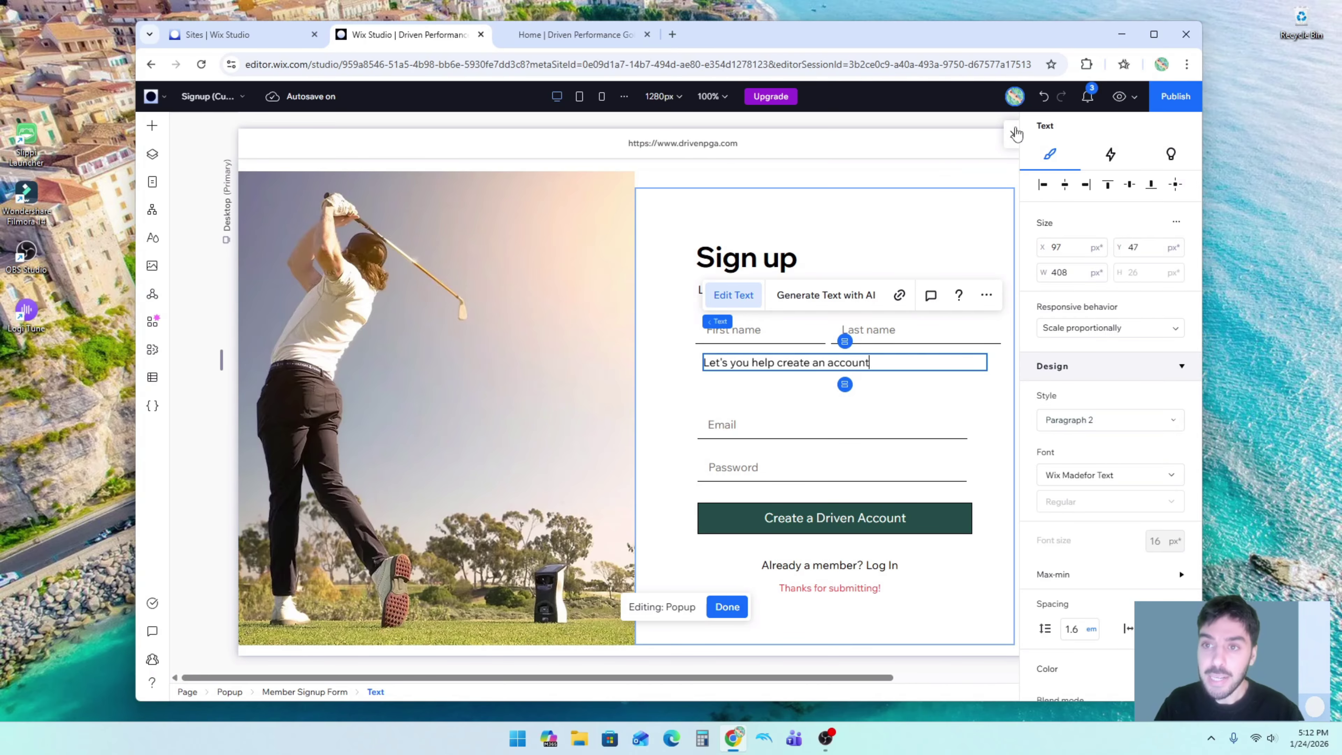
pyautogui.click(1012, 134)
pyautogui.moveTo(776, 362)
pyautogui.mouseDown()
pyautogui.moveTo(772, 386)
pyautogui.moveTo(773, 288)
pyautogui.moveTo(771, 380)
pyautogui.mouseUp()
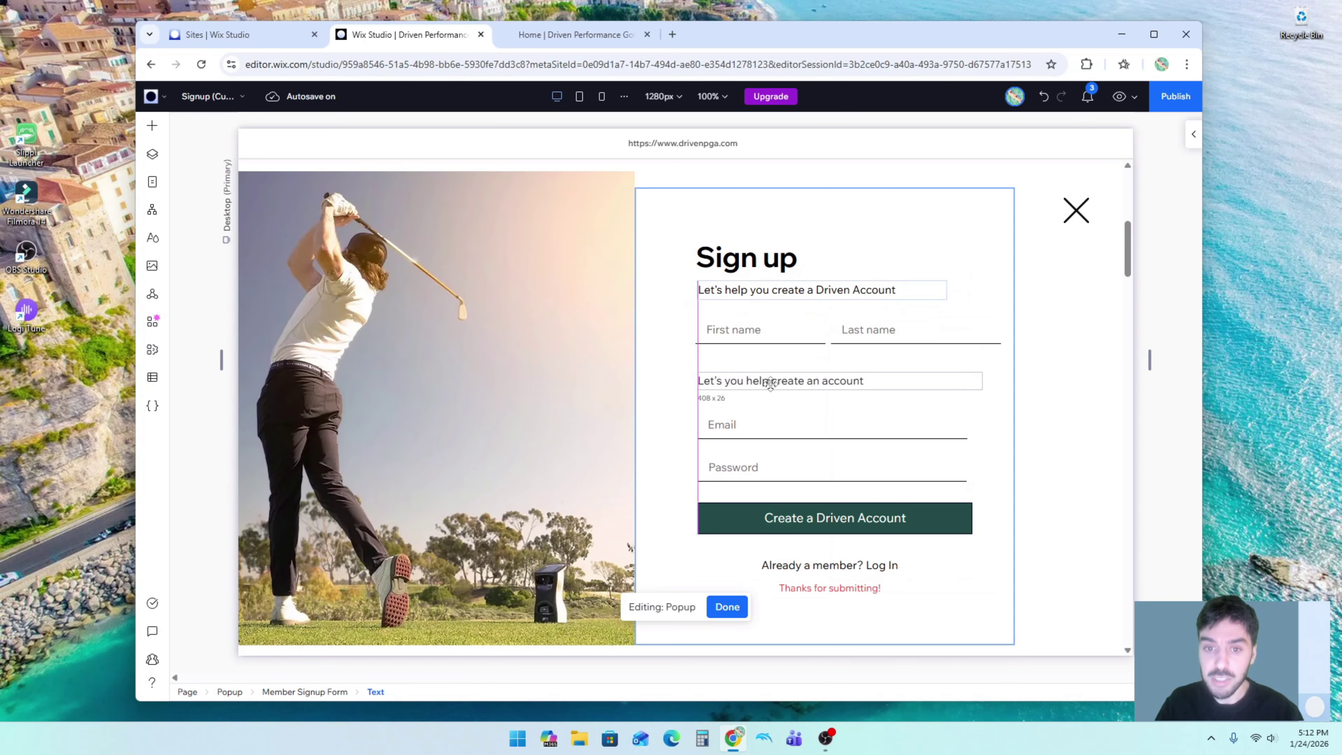
# - Add a basic short answer field to the signup form and place it below the First name and Last name fields
pyautogui.click(902, 407)
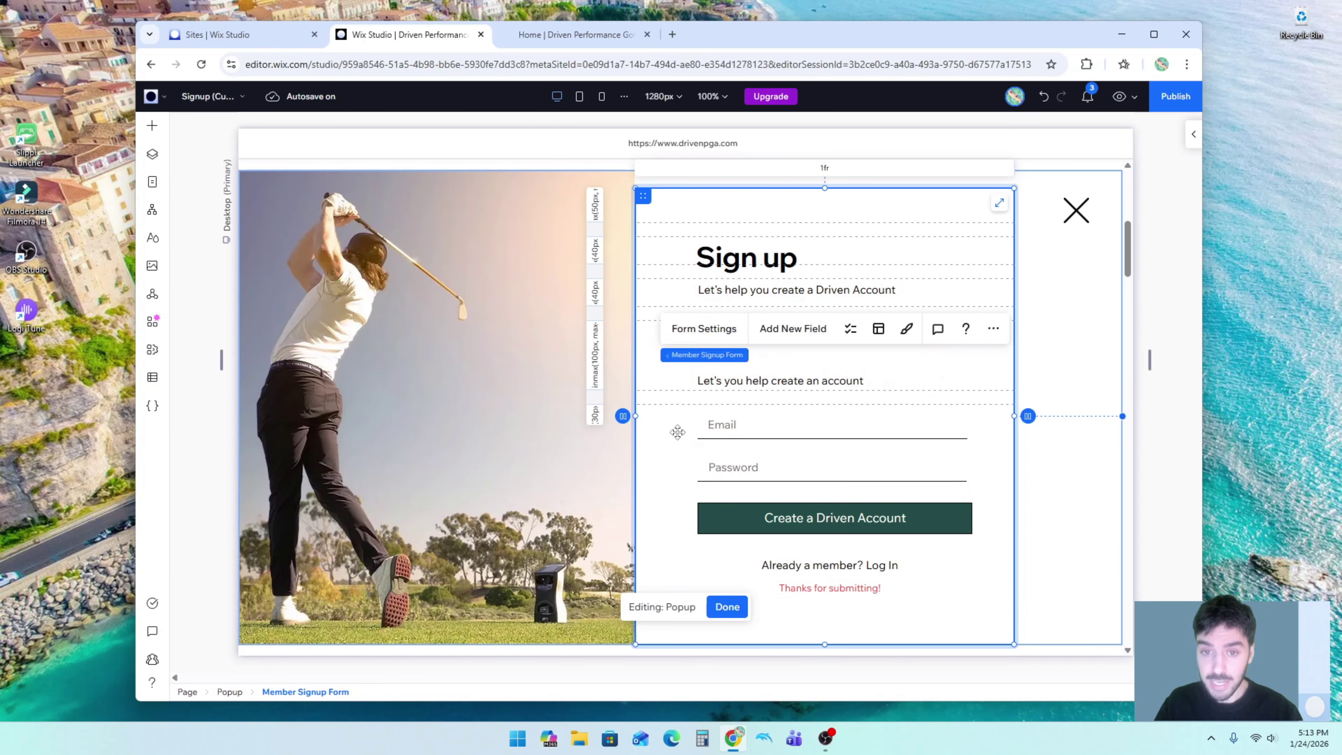
pyautogui.click(793, 330)
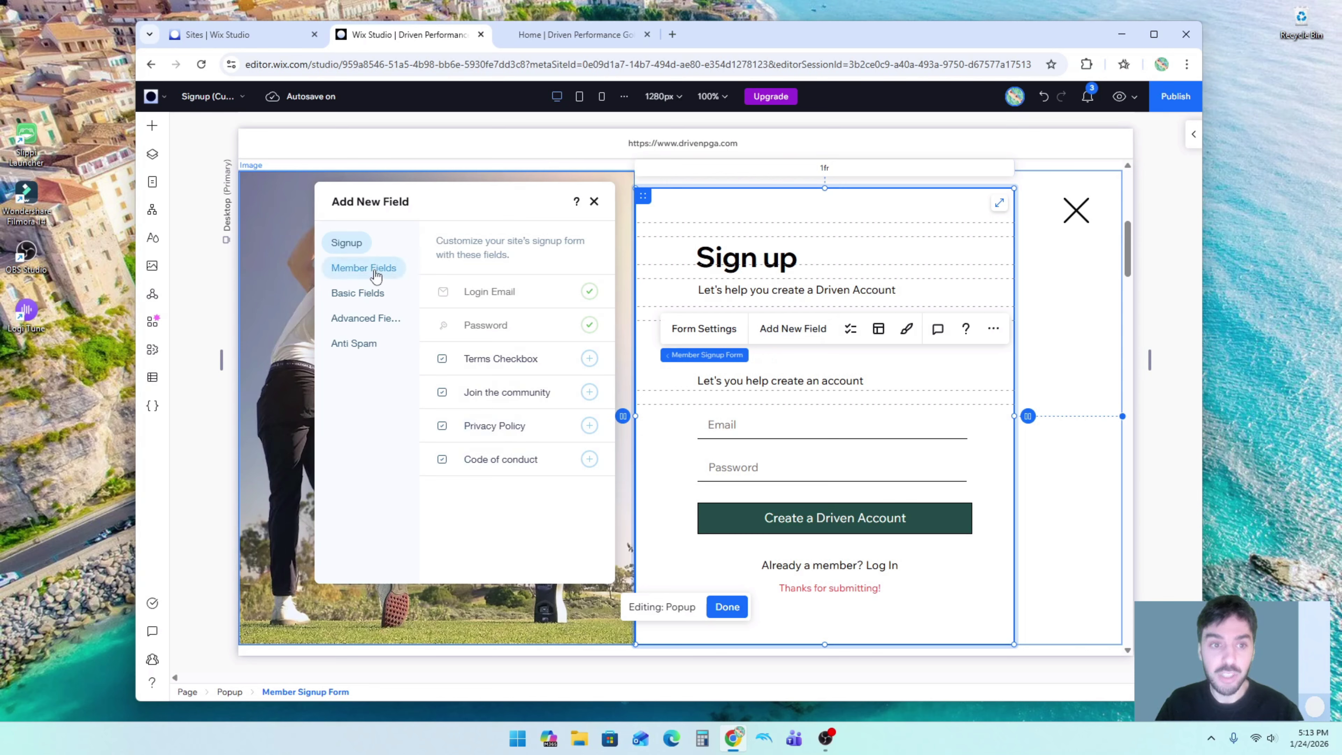
pyautogui.click(364, 268)
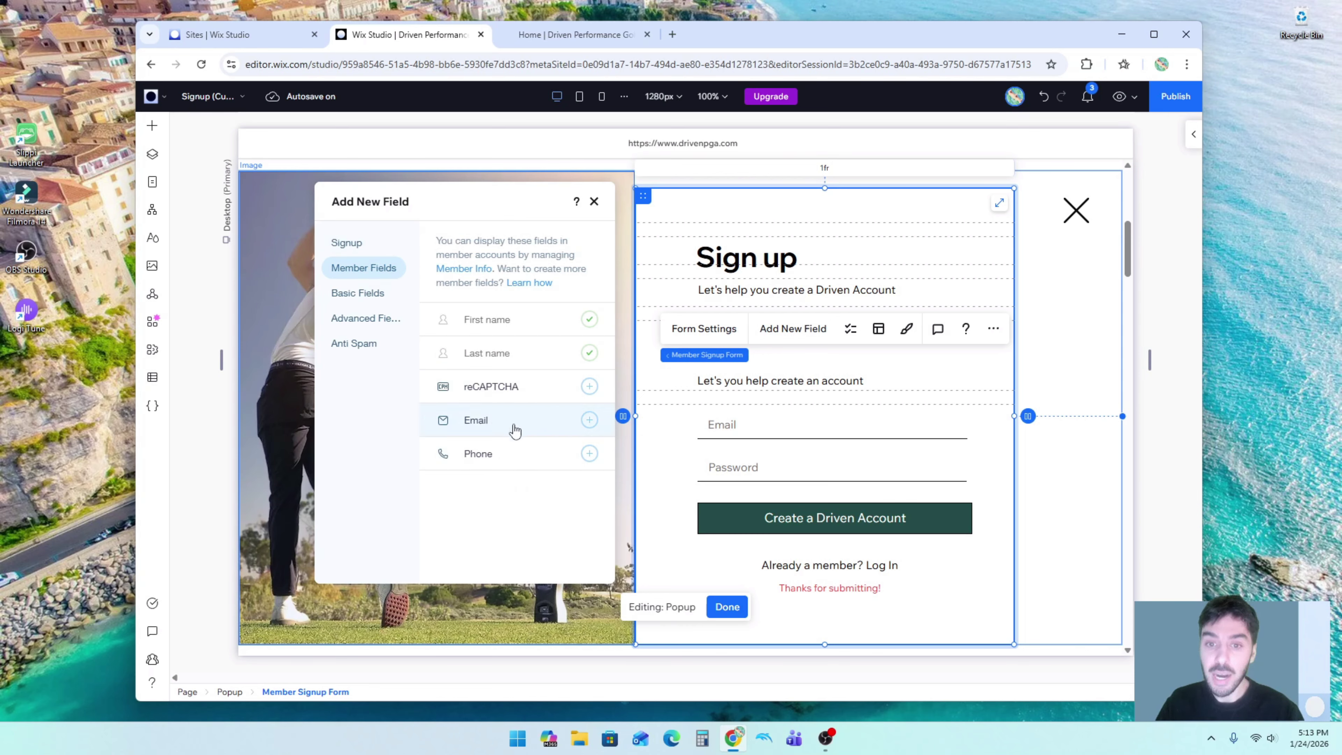
pyautogui.click(358, 293)
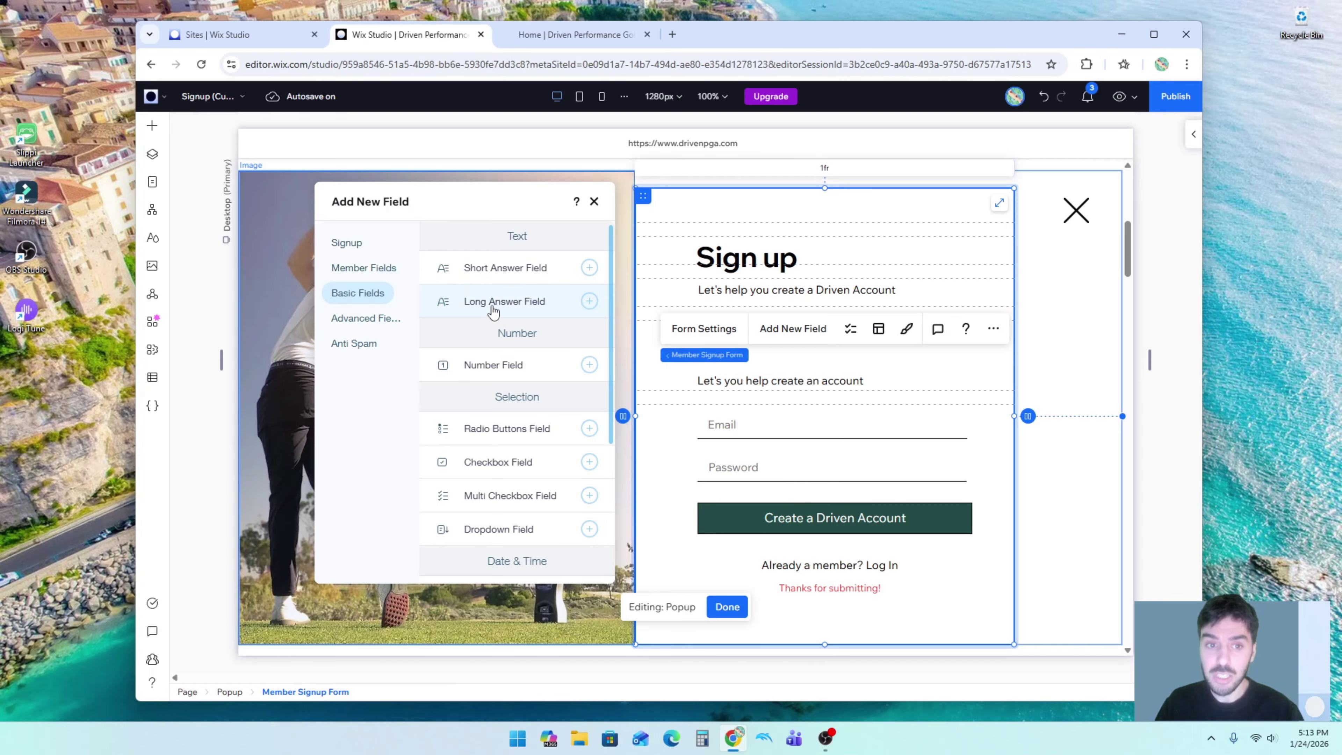
pyautogui.click(496, 274)
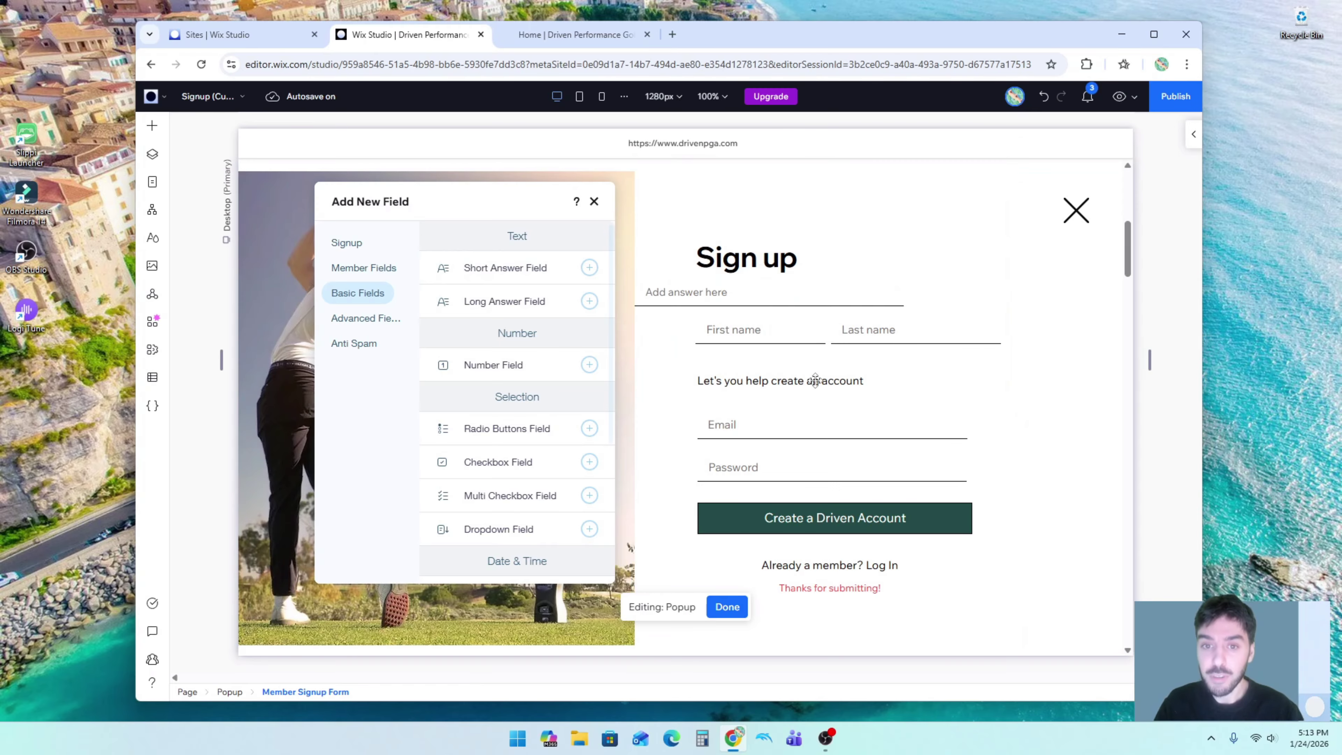
pyautogui.click(722, 291)
pyautogui.moveTo(721, 291); pyautogui.dragTo(790, 376)
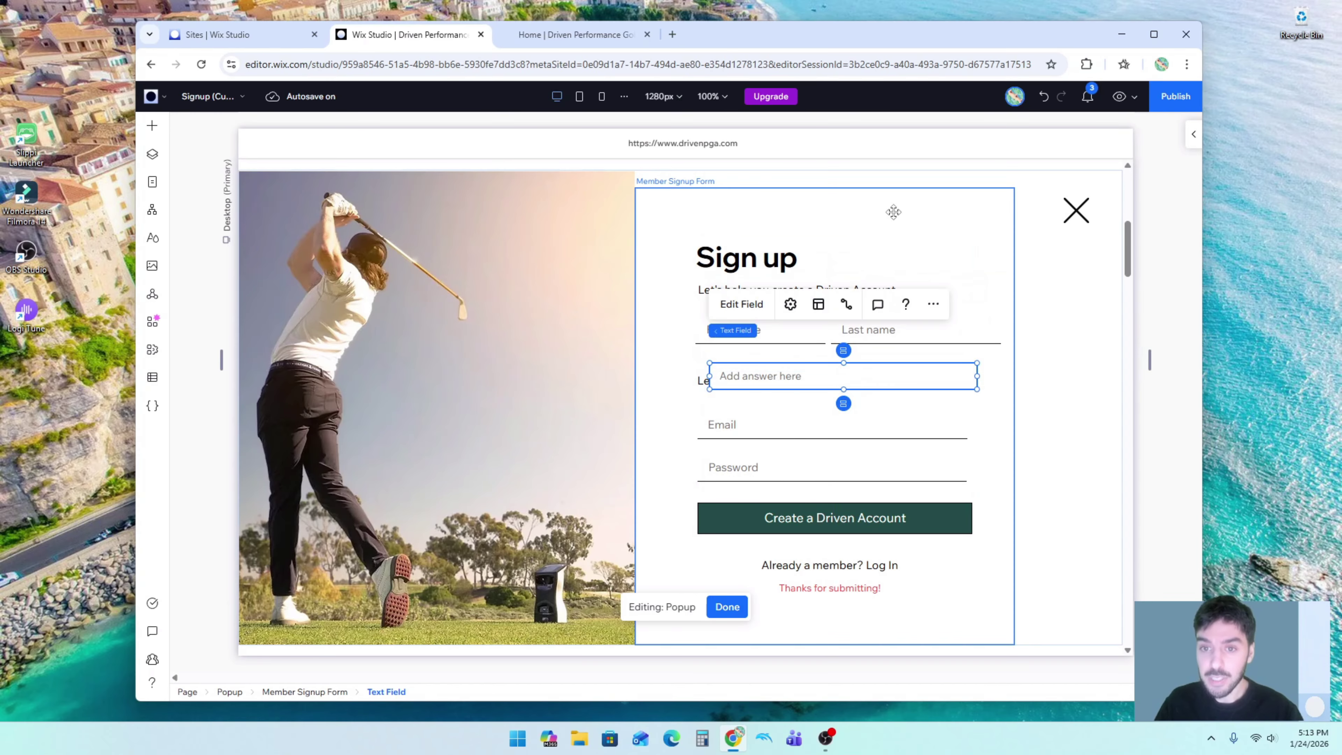
# - Extend the signup form upward to about 683 px tall and narrow it slightly
pyautogui.click(874, 203)
pyautogui.moveTo(852, 188); pyautogui.dragTo(852, 170)
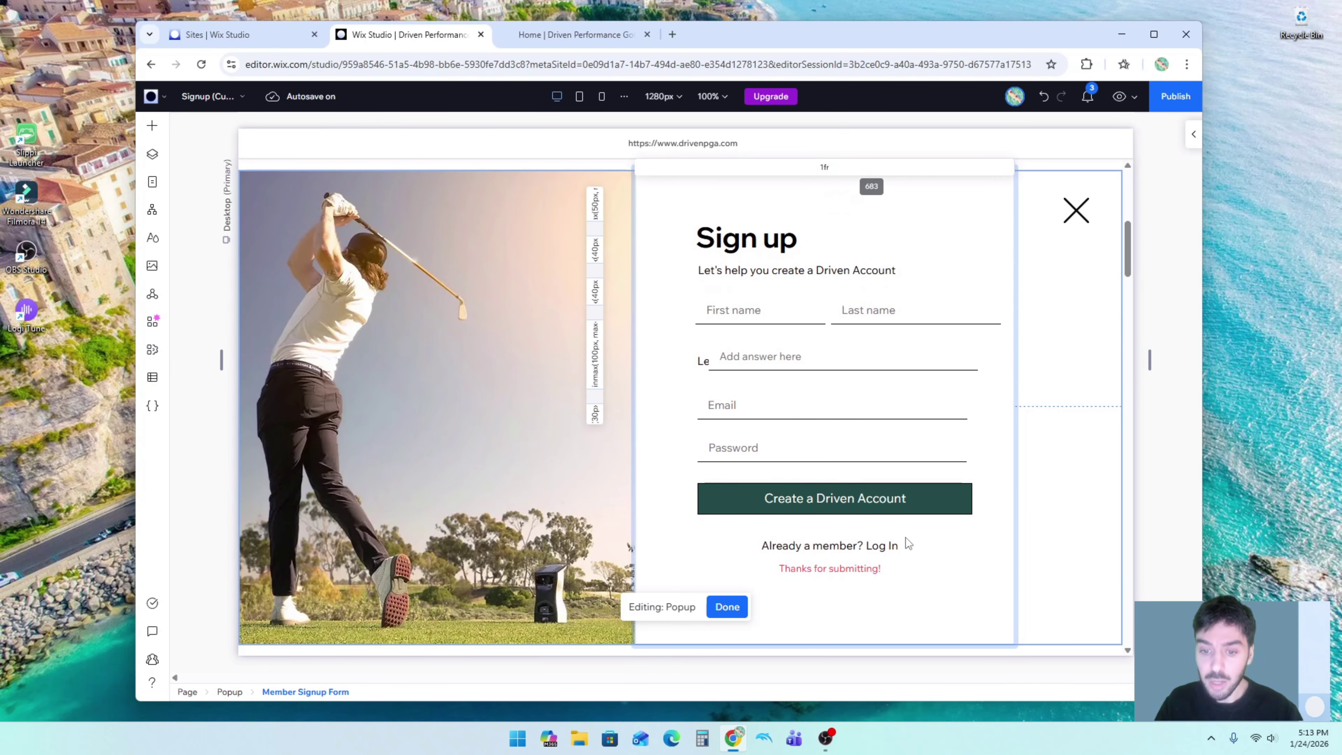
pyautogui.moveTo(1013, 464)
pyautogui.mouseDown()
pyautogui.moveTo(1079, 456)
pyautogui.moveTo(1007, 467)
pyautogui.mouseUp()
# - Delete the paragraph behind the short answer field and arrange narrower Email and Password fields side by side above the signup button
pyautogui.click(703, 360)
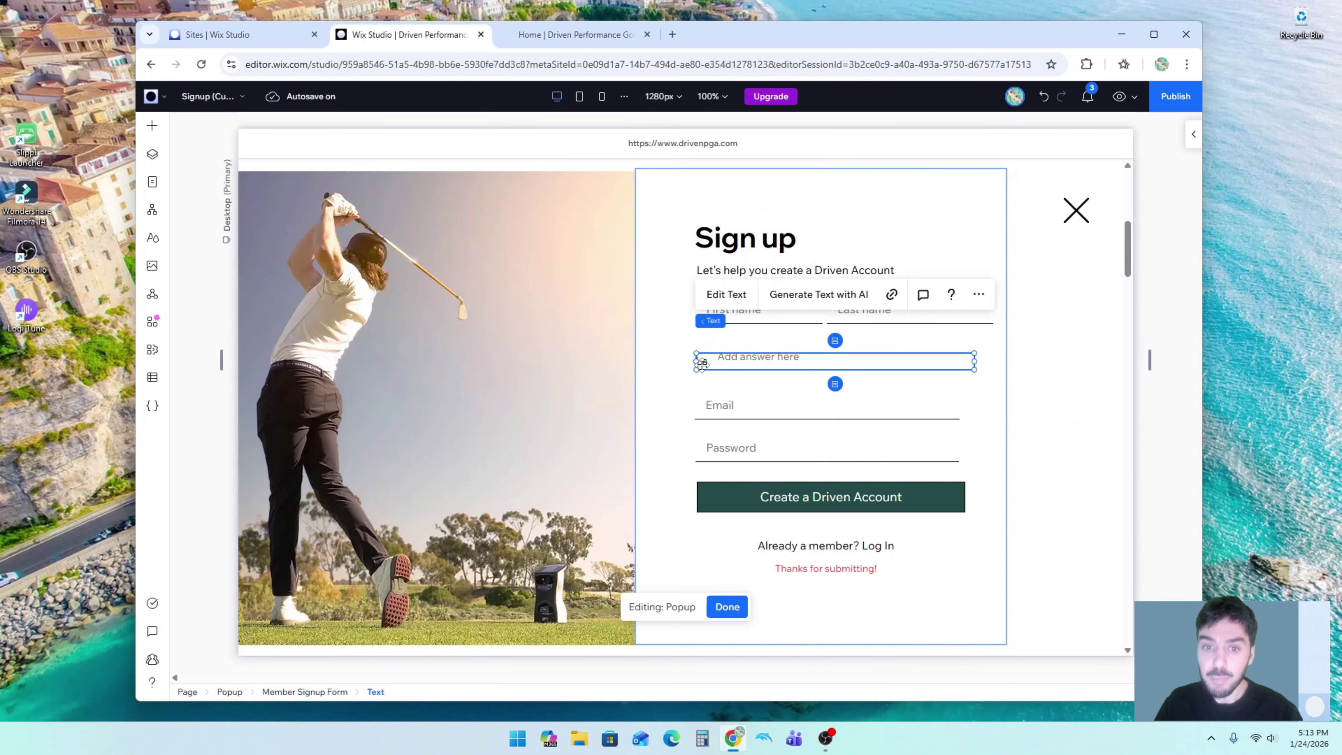
pyautogui.click(770, 413)
pyautogui.moveTo(771, 413); pyautogui.dragTo(914, 453)
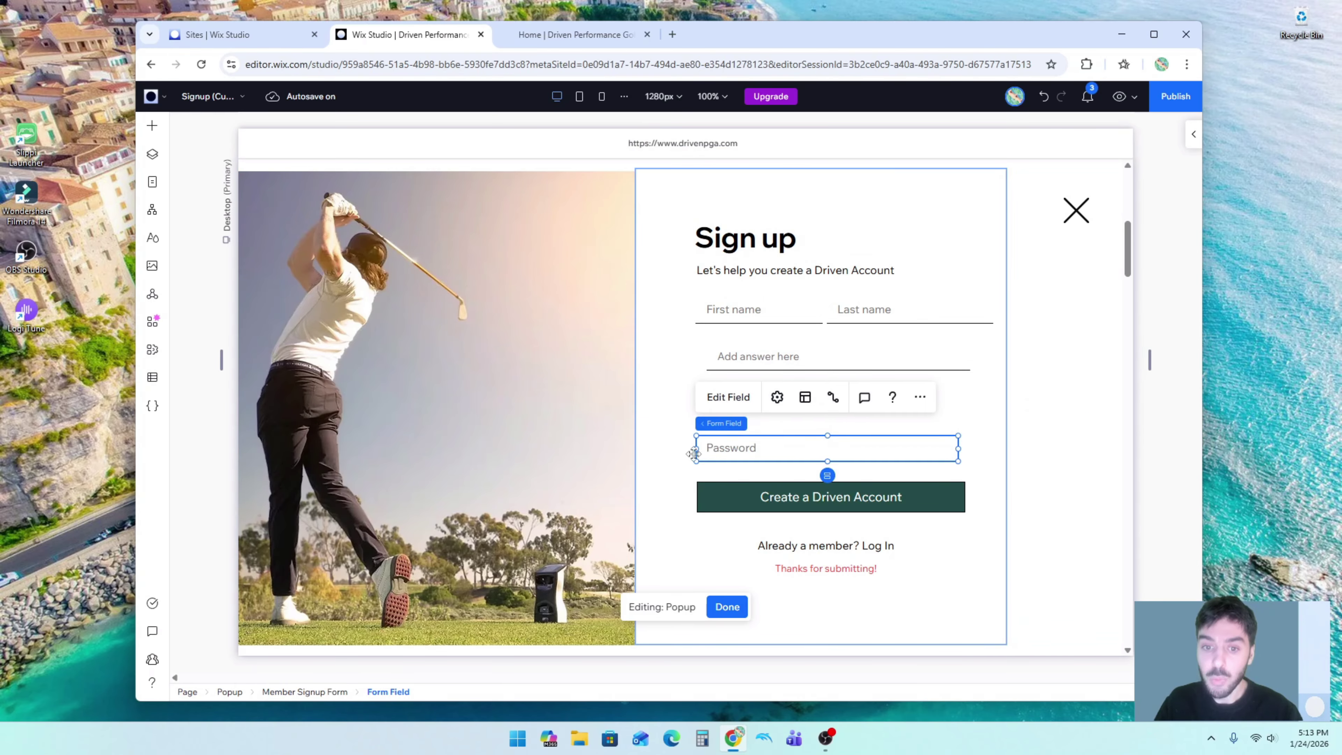
pyautogui.moveTo(693, 453); pyautogui.dragTo(879, 443)
pyautogui.click(766, 456)
# - Align the short answer field with the First name field, and give it Default then placeholder text reading "Is this the first time golfing?"
pyautogui.click(761, 356)
pyautogui.moveTo(761, 356); pyautogui.dragTo(755, 357)
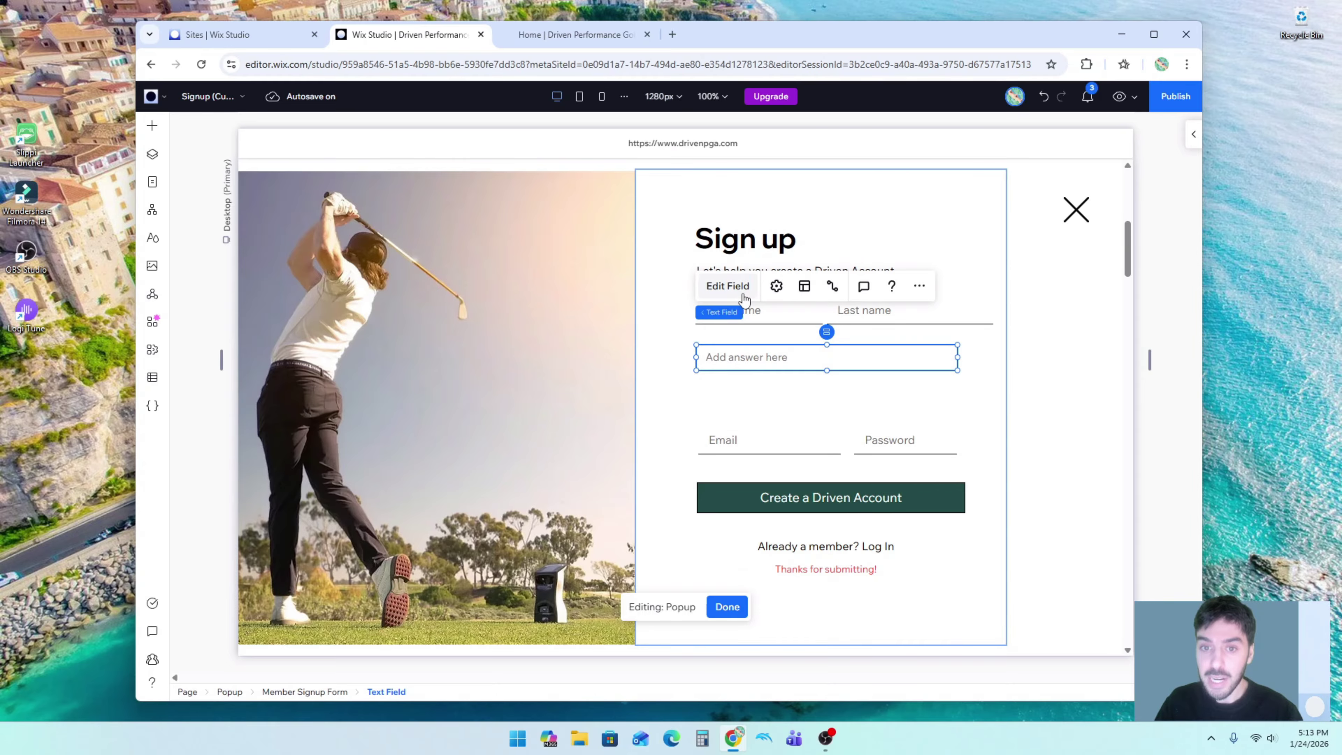
pyautogui.click(734, 288)
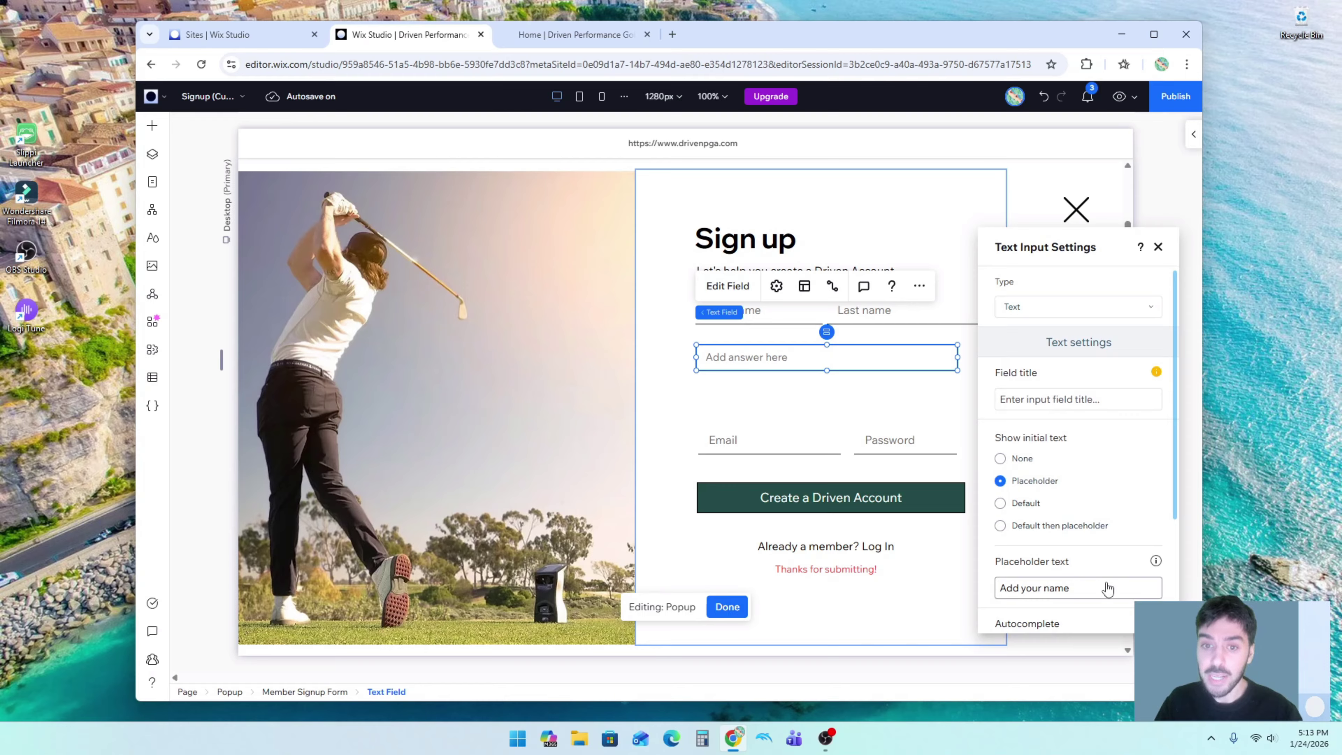
pyautogui.scroll(-3, 1112, 437)
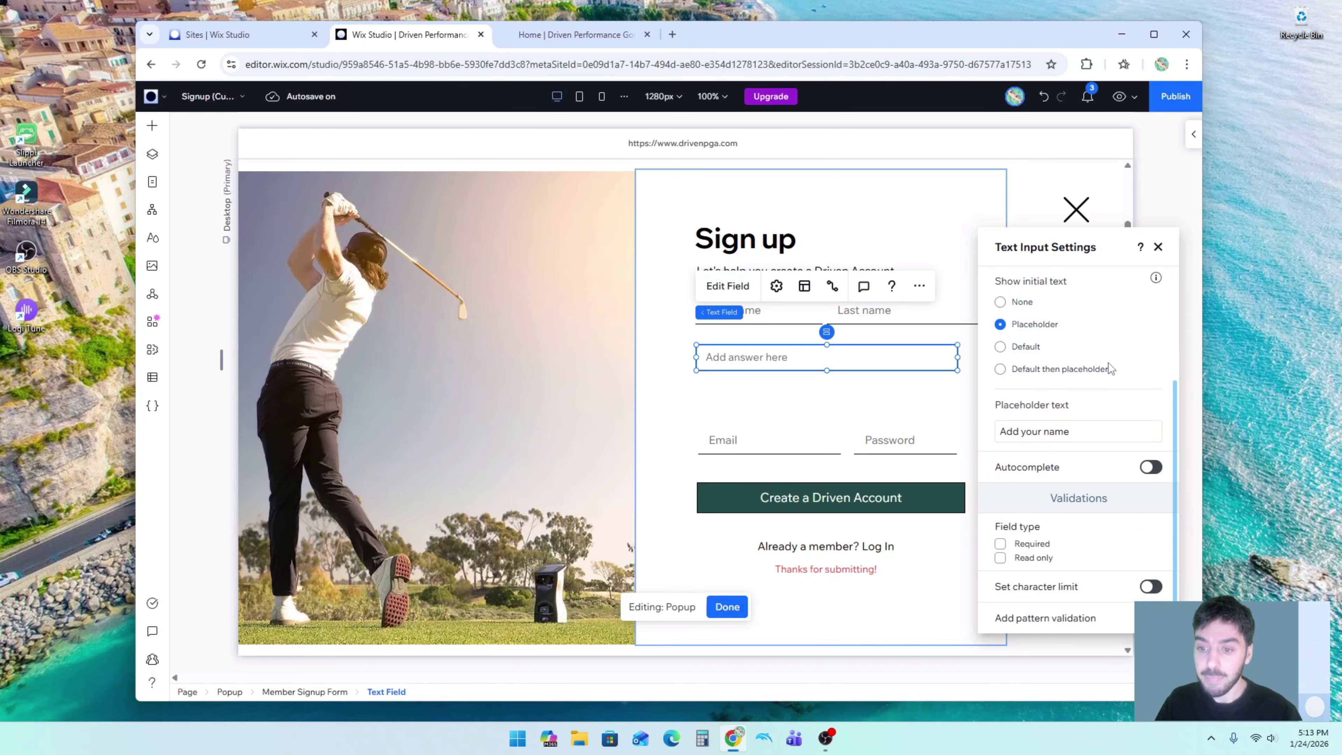
pyautogui.scroll(3, 1110, 368)
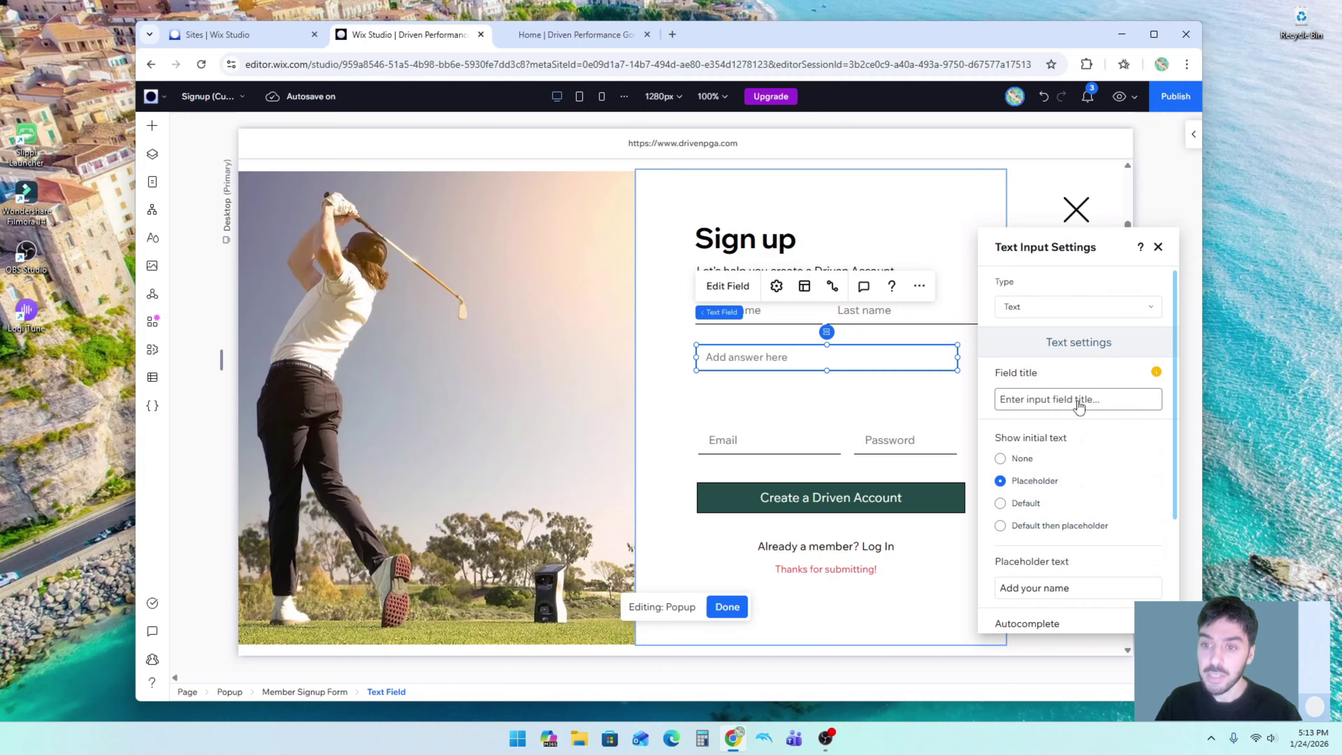
pyautogui.click(1085, 400)
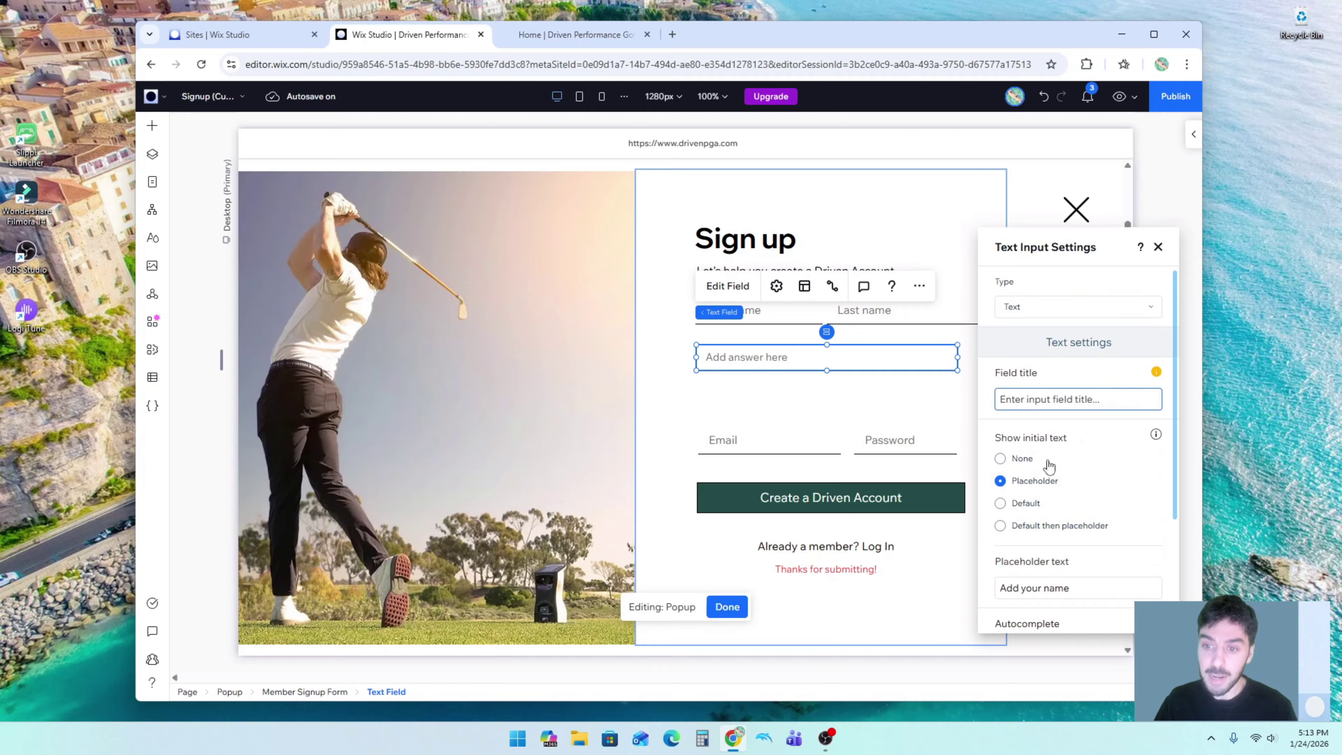
pyautogui.click(1055, 526)
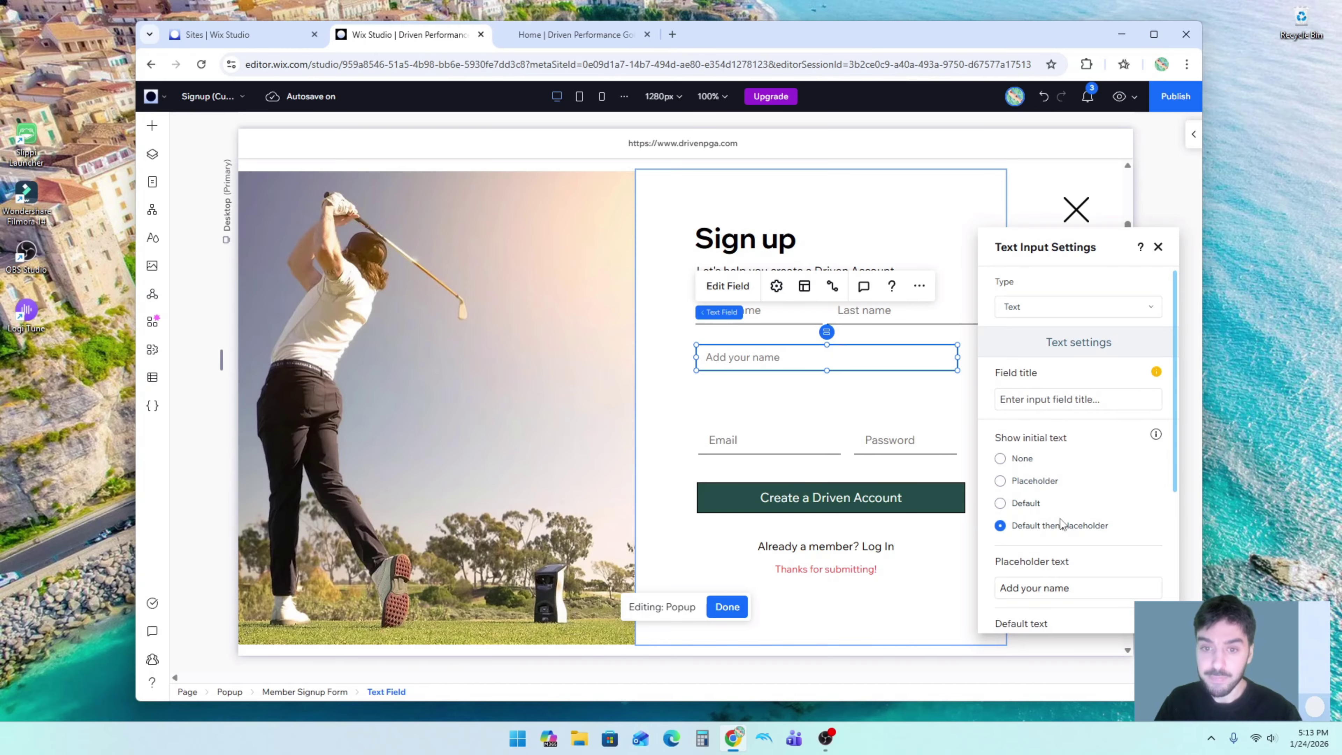
pyautogui.scroll(-1, 1061, 523)
pyautogui.tripleClick(1084, 518)
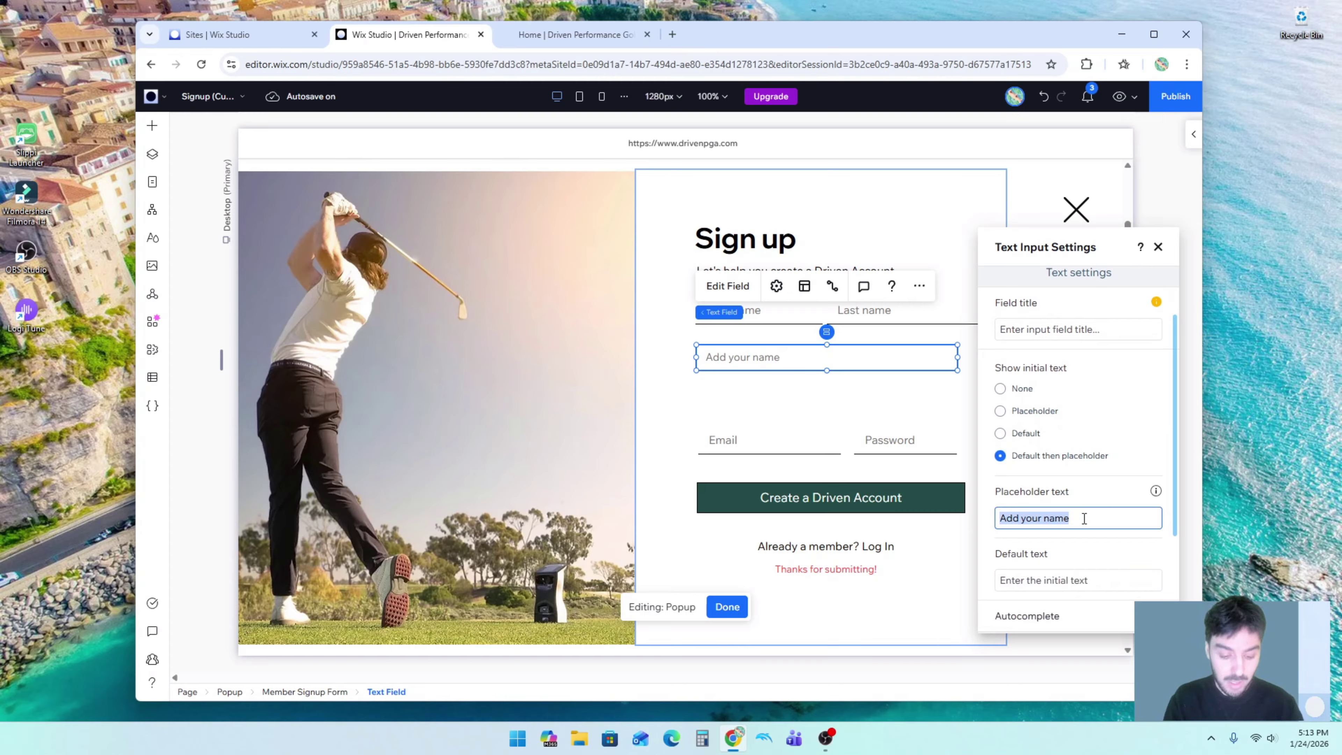
pyautogui.write('Is this the first time golfing?')
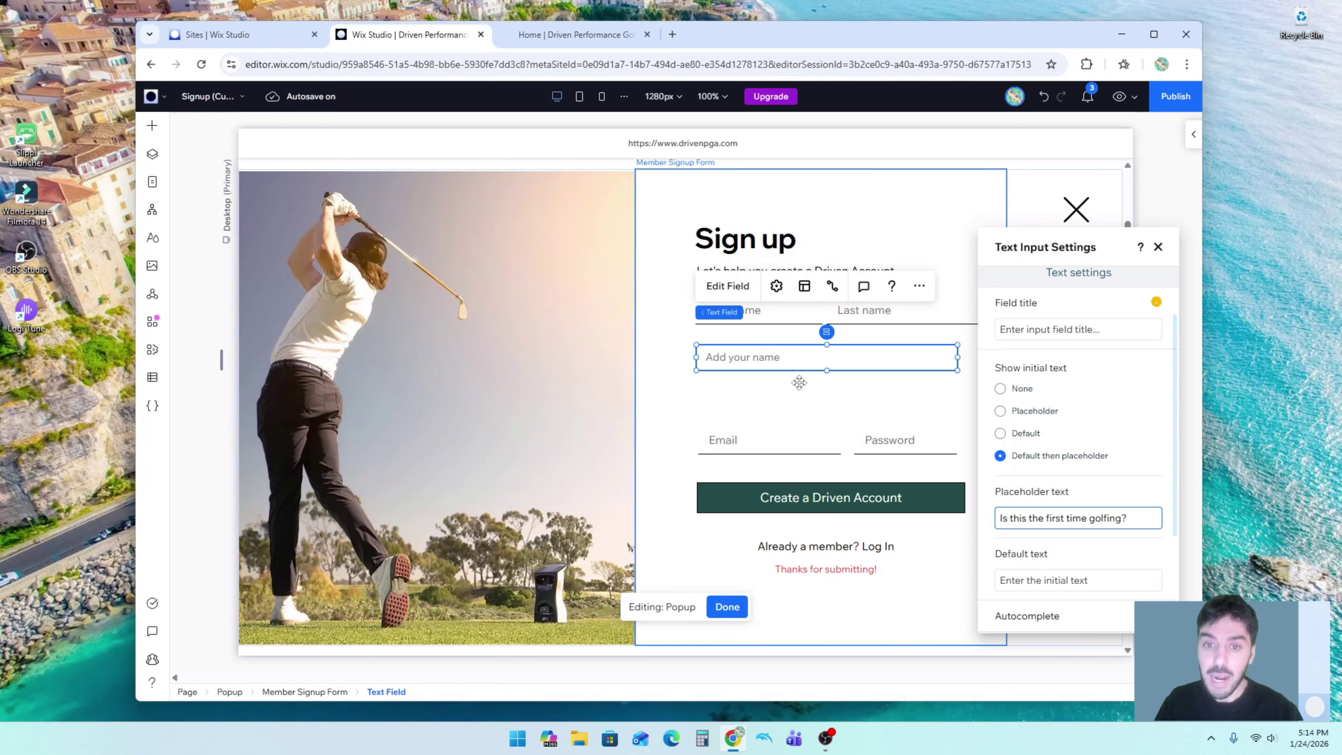
# - Increase the golfing question field's height to about 46 px and widen it to match the name row
pyautogui.click(750, 356)
pyautogui.click(750, 357)
pyautogui.moveTo(750, 345); pyautogui.dragTo(749, 339)
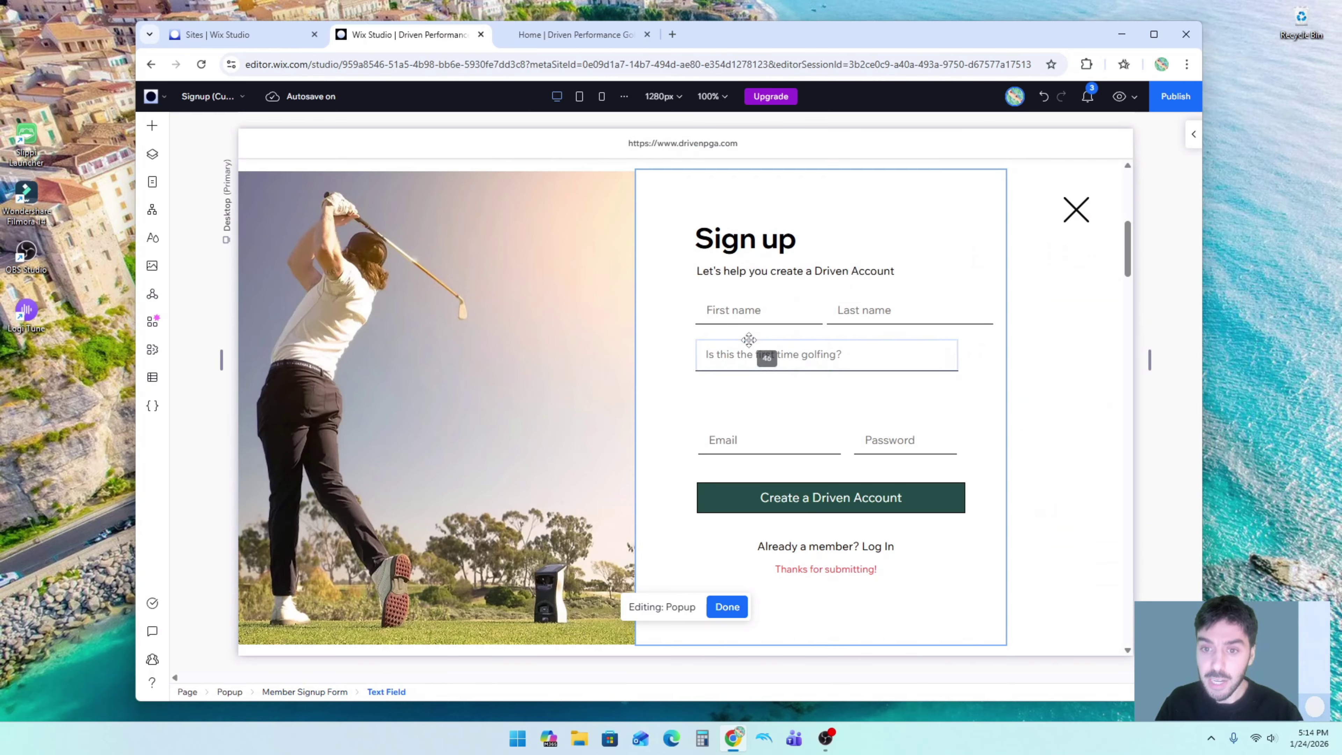
pyautogui.moveTo(958, 355); pyautogui.dragTo(991, 355)
pyautogui.click(1115, 383)
pyautogui.click(1169, 379)
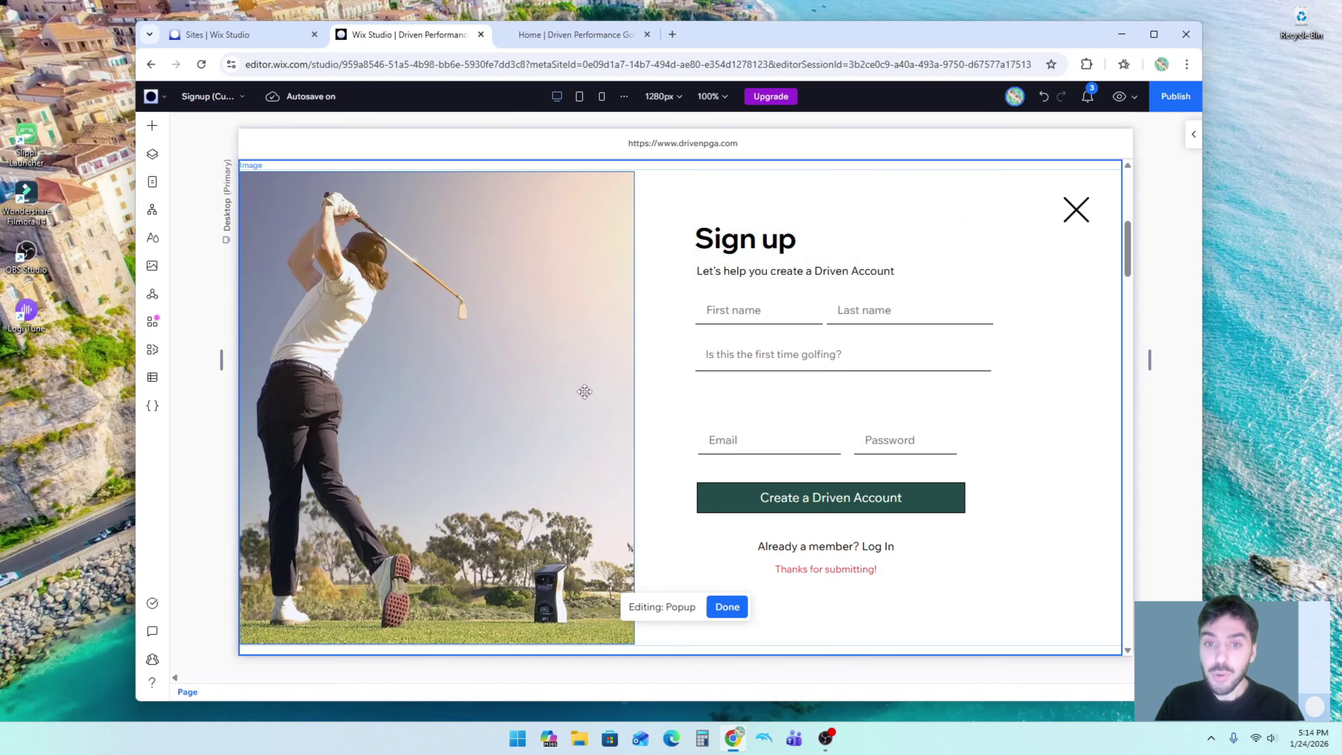
# - Review the signup, member, basic and advanced field types that can be added to the signup form
pyautogui.click(764, 395)
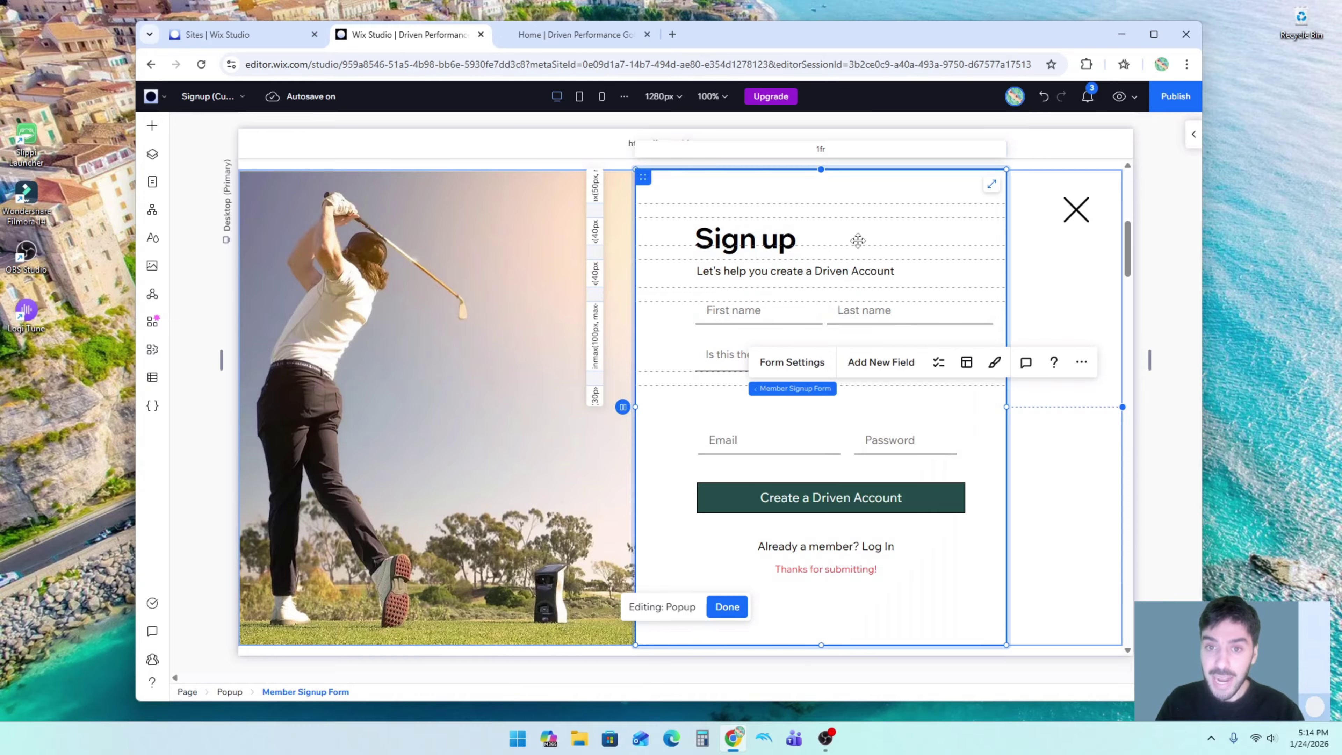
pyautogui.click(892, 367)
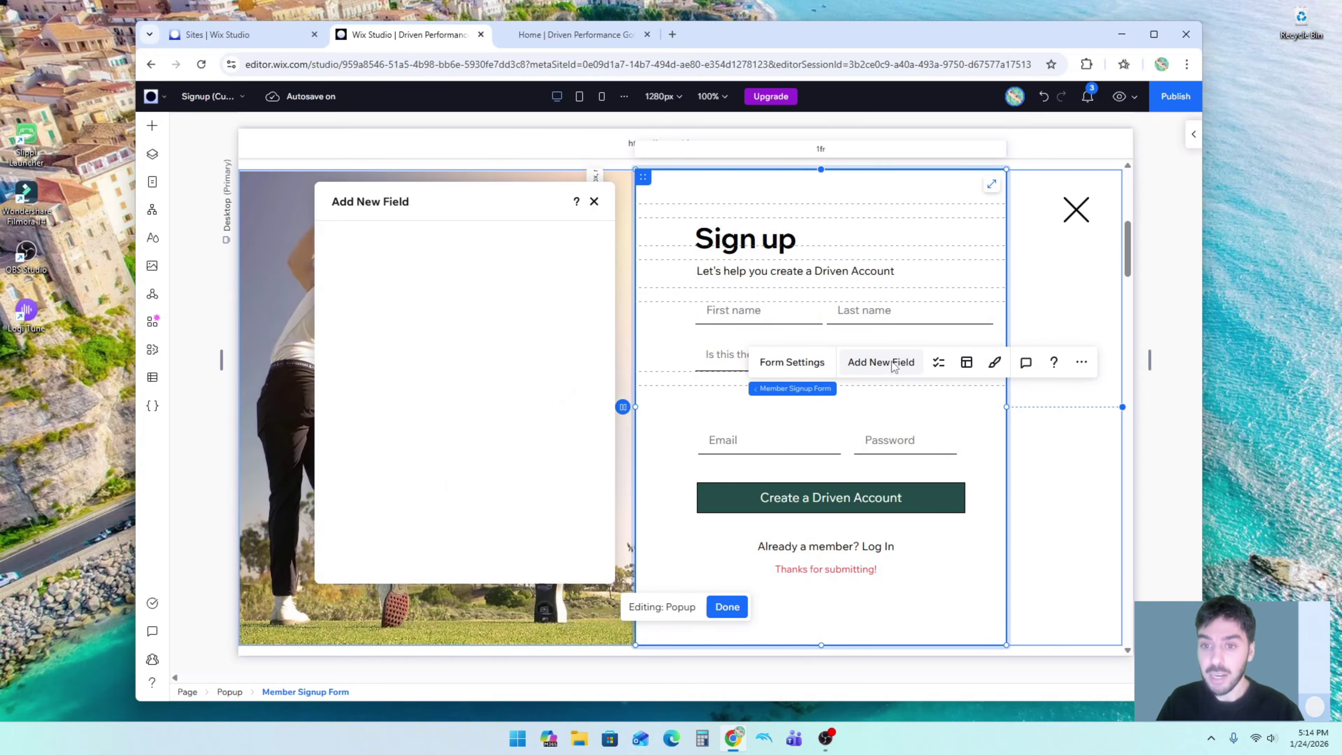
pyautogui.click(359, 270)
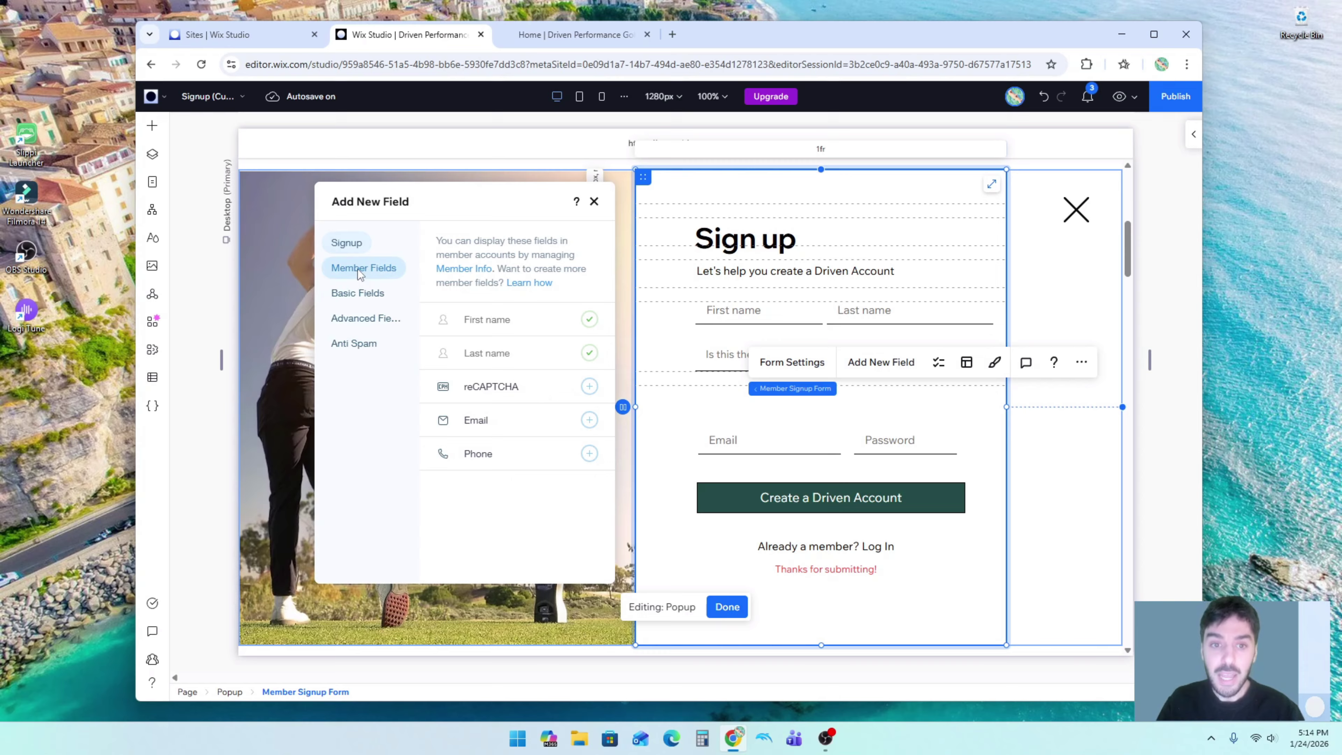
pyautogui.click(355, 293)
pyautogui.click(363, 318)
pyautogui.click(366, 237)
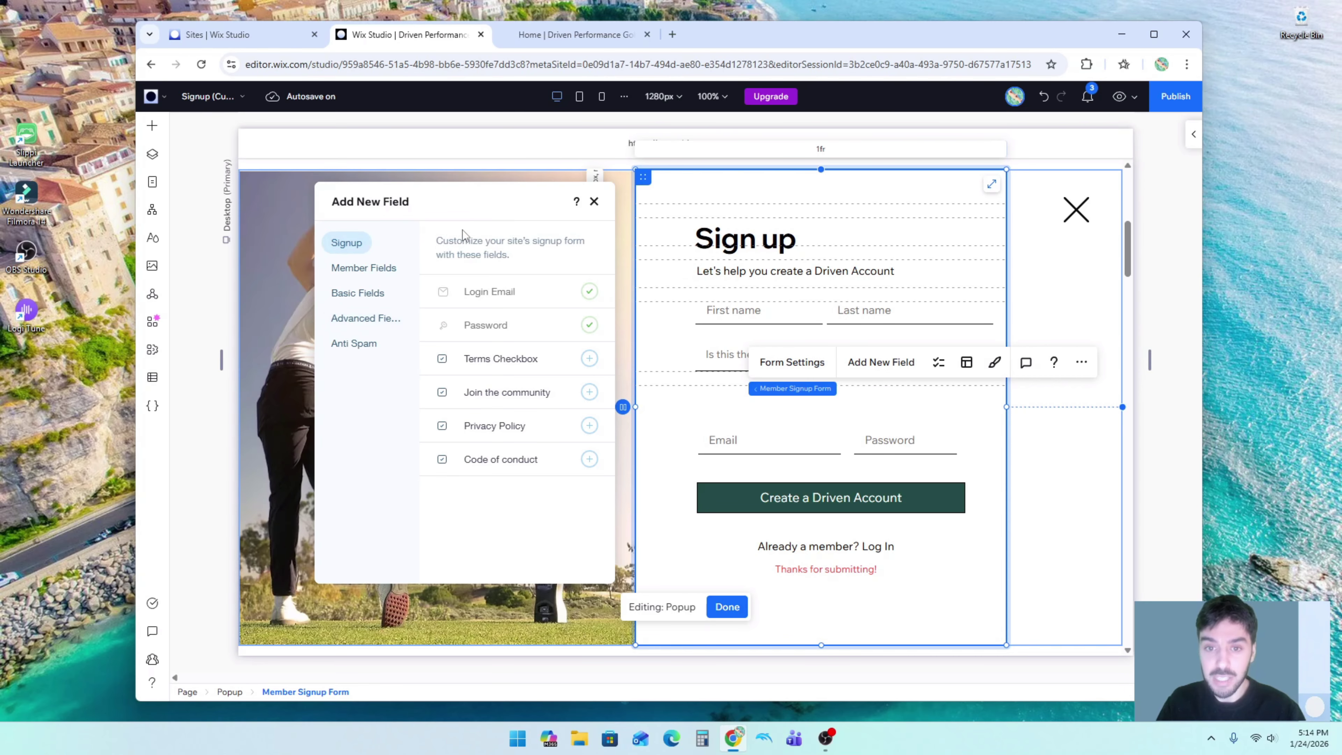
pyautogui.click(594, 203)
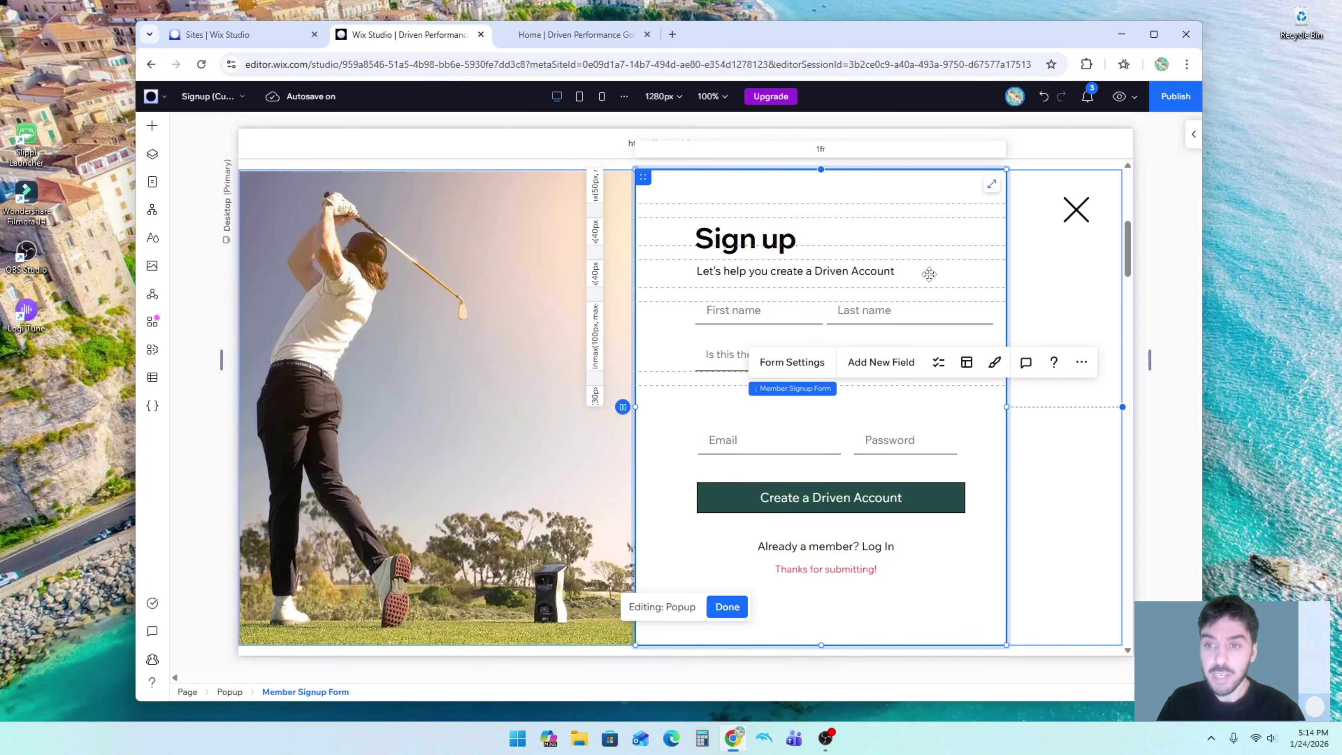
pyautogui.click(1177, 298)
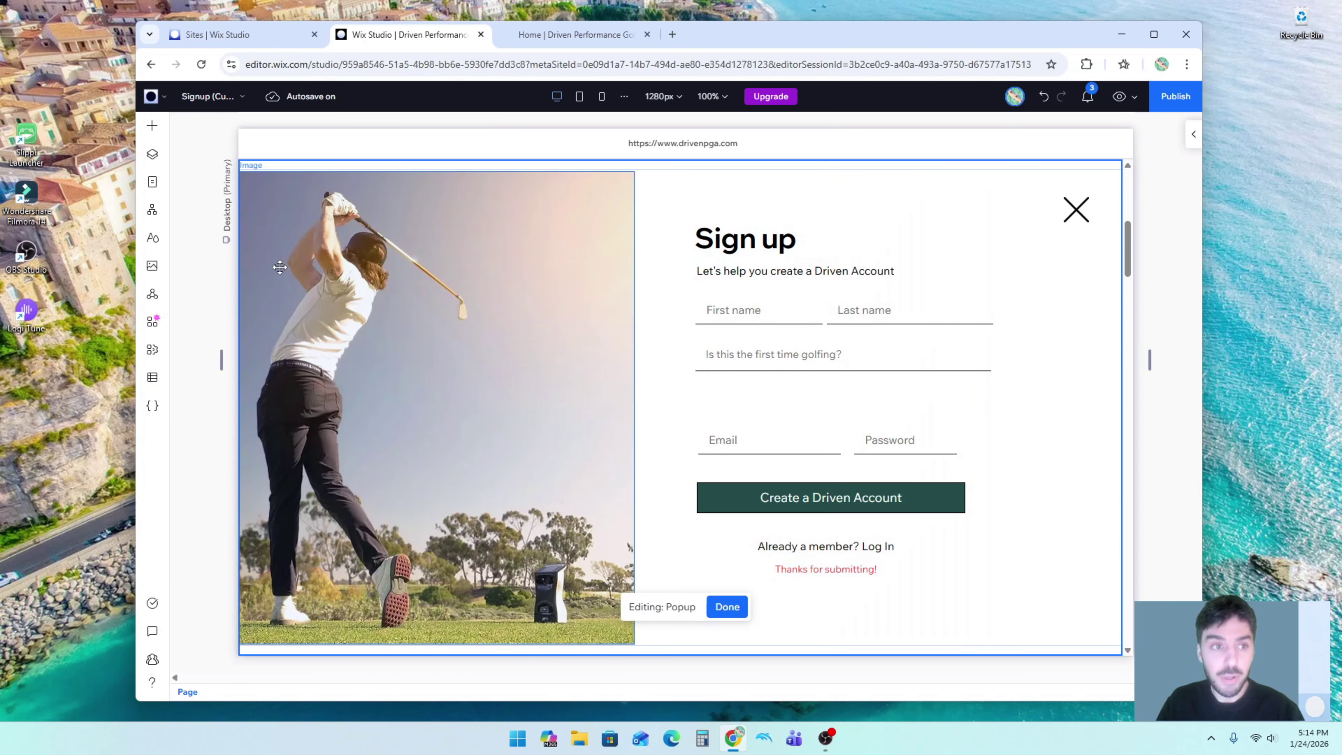
# - Open the additional signup and login settings of the custom signup form from the site's pages
pyautogui.click(146, 186)
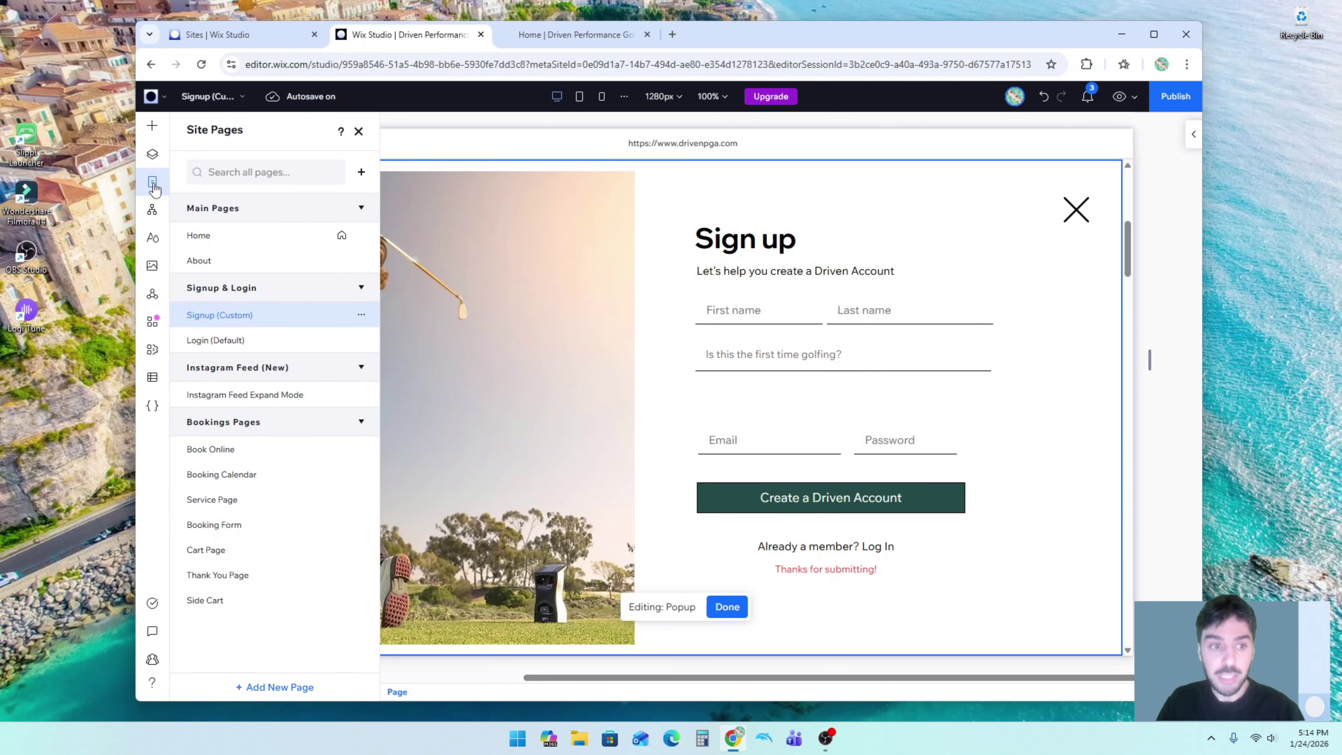
pyautogui.click(361, 317)
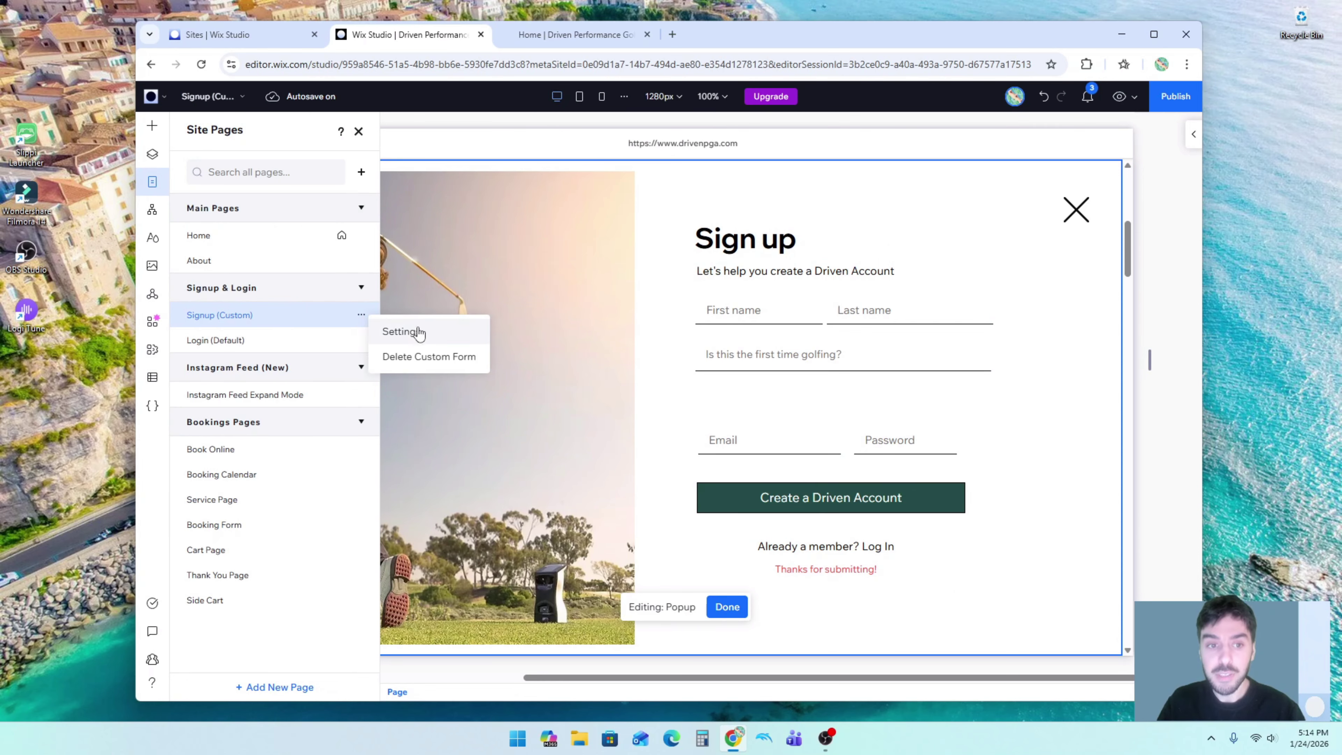
pyautogui.click(419, 333)
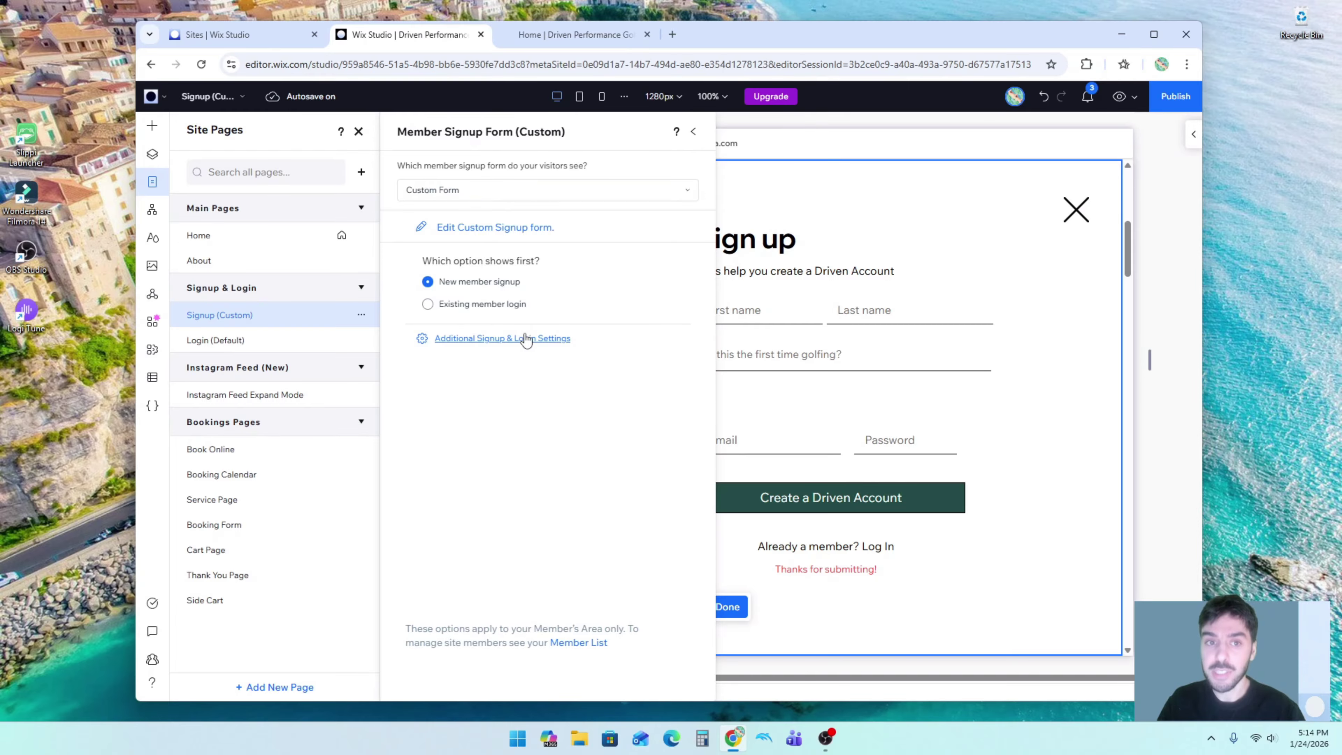
pyautogui.click(511, 338)
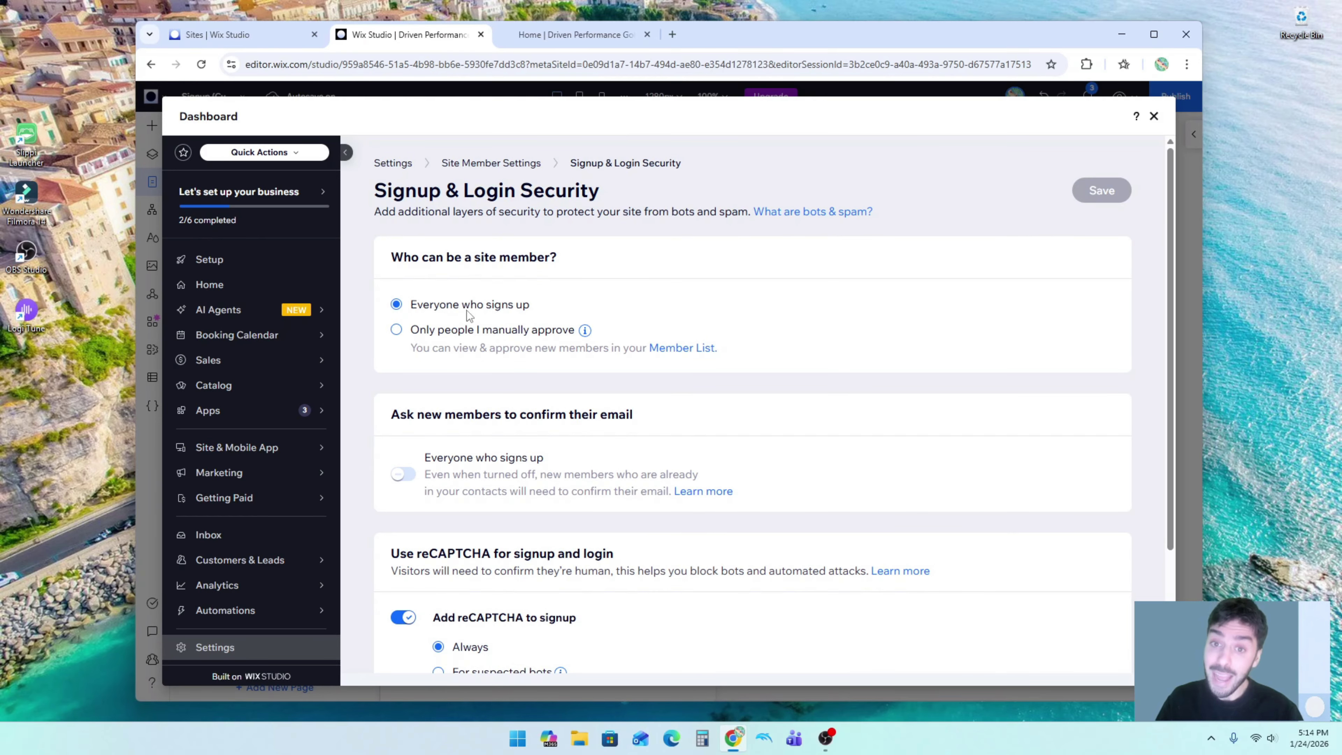
# - Try limiting site membership to only people who are manually approved
pyautogui.click(449, 331)
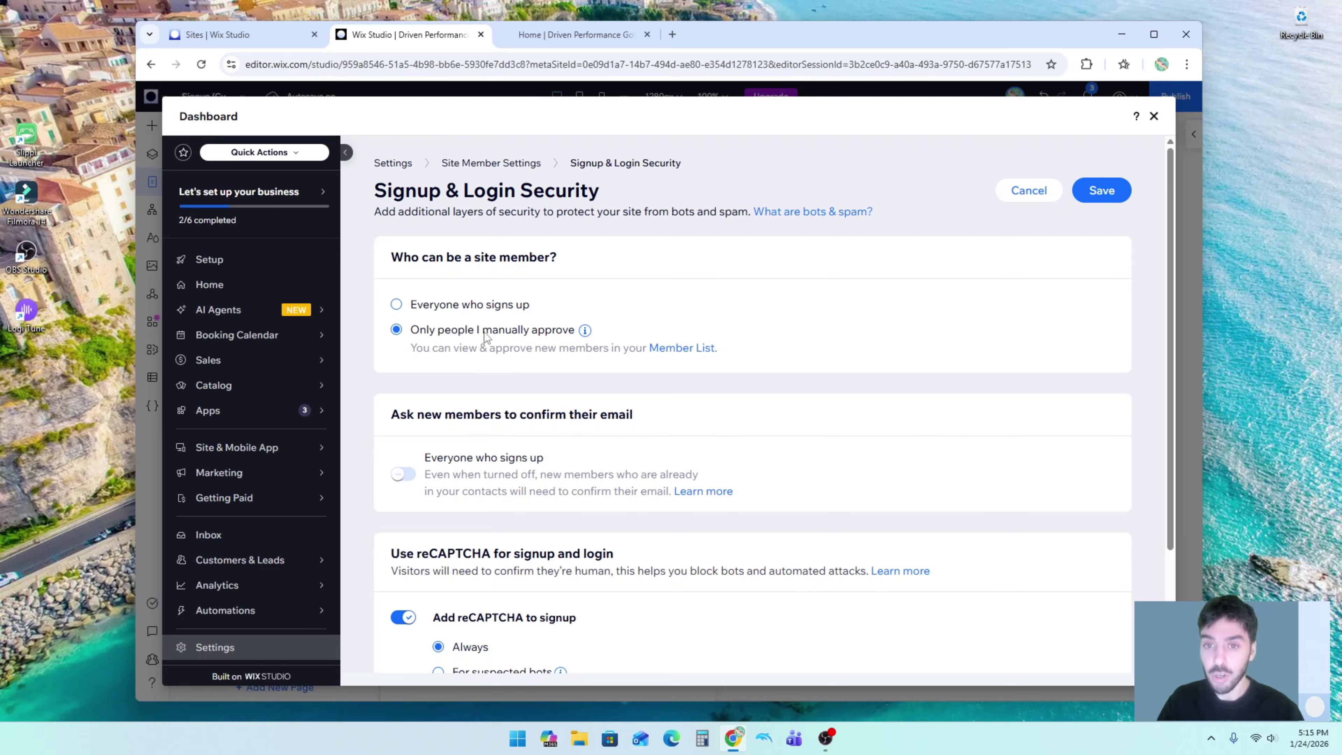
pyautogui.scroll(-2, 489, 349)
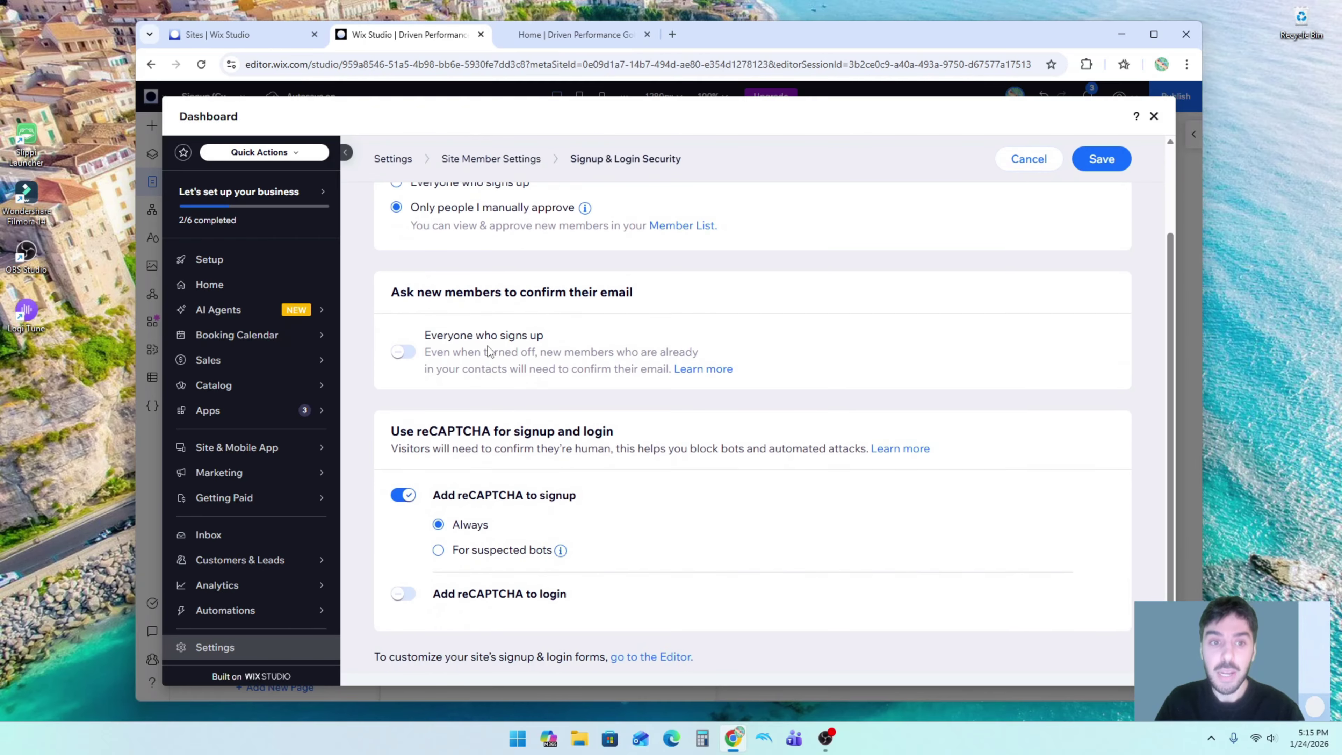
pyautogui.scroll(1, 489, 350)
pyautogui.moveTo(415, 345); pyautogui.dragTo(598, 347)
pyautogui.scroll(1, 598, 347)
pyautogui.click(584, 423)
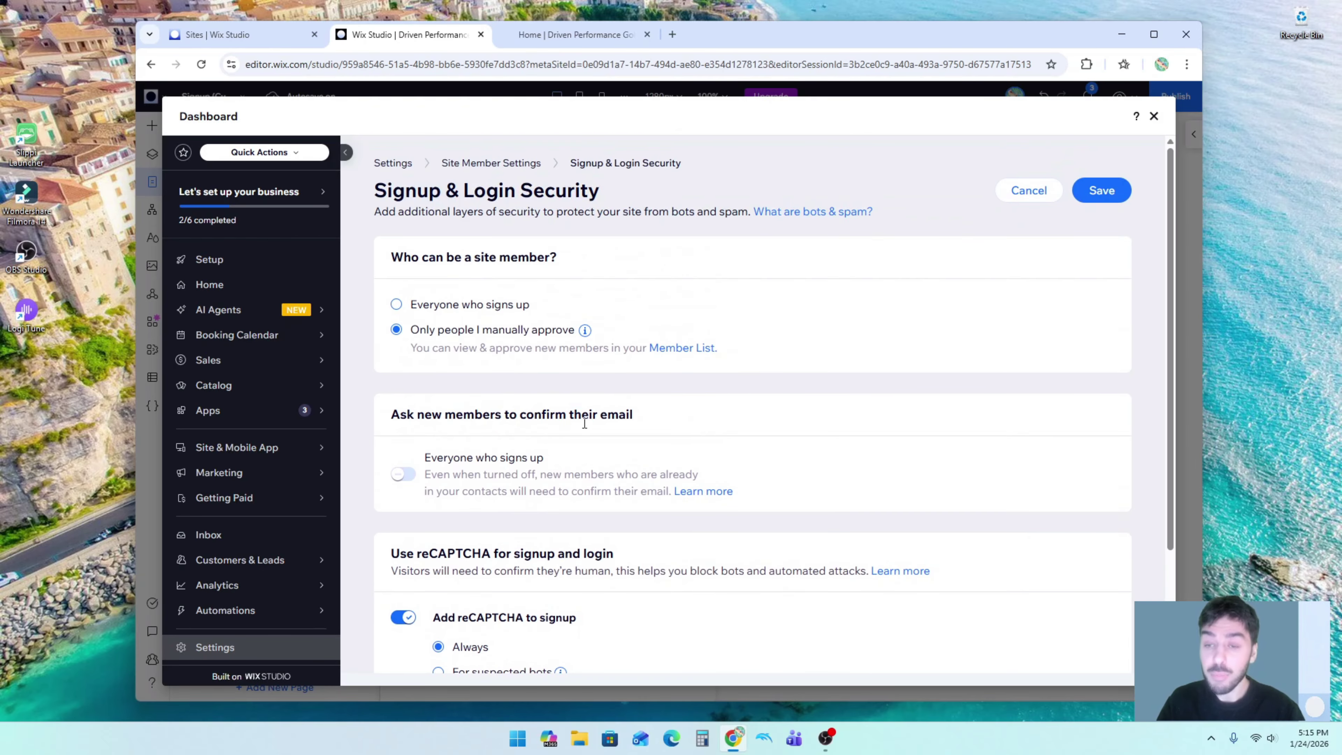
# - Try email confirmation for everyone who signs up and reCAPTCHA for login, switching each off again
pyautogui.click(403, 474)
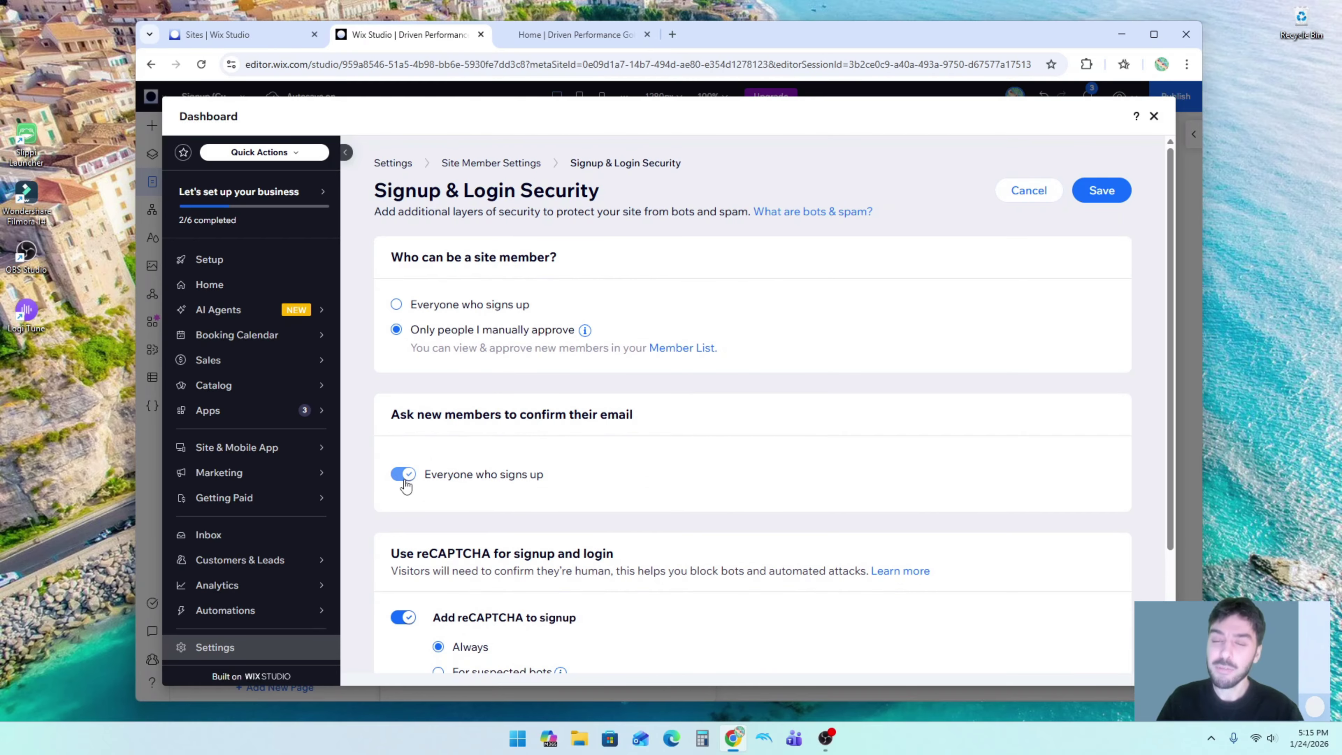
pyautogui.click(403, 477)
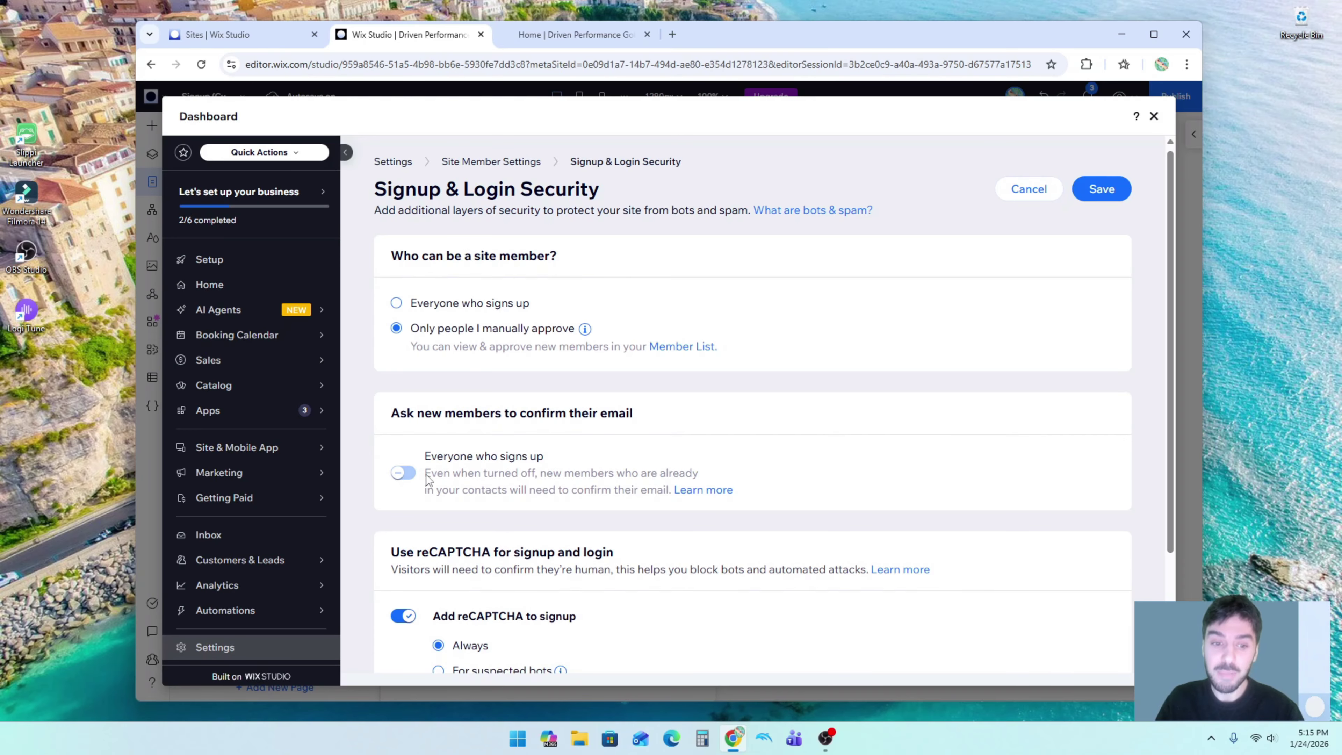
pyautogui.scroll(-3, 441, 455)
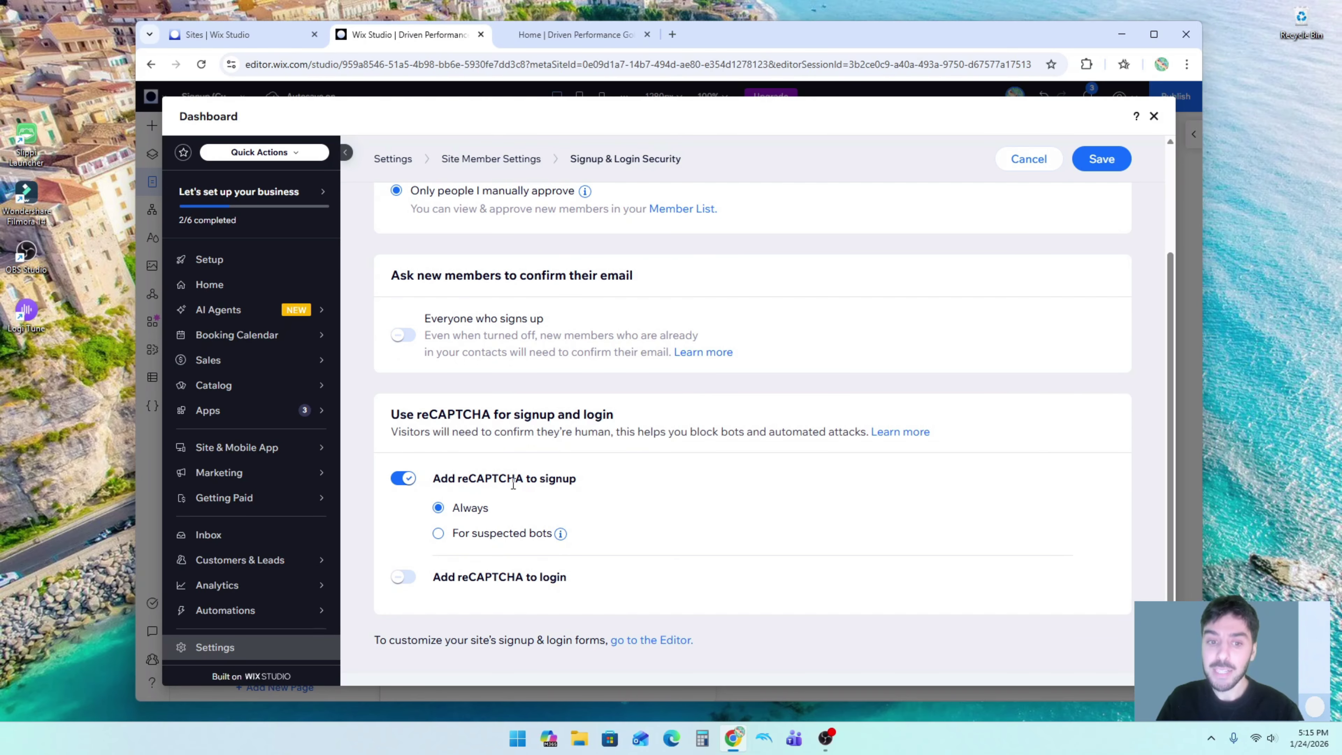
pyautogui.click(395, 580)
pyautogui.click(406, 576)
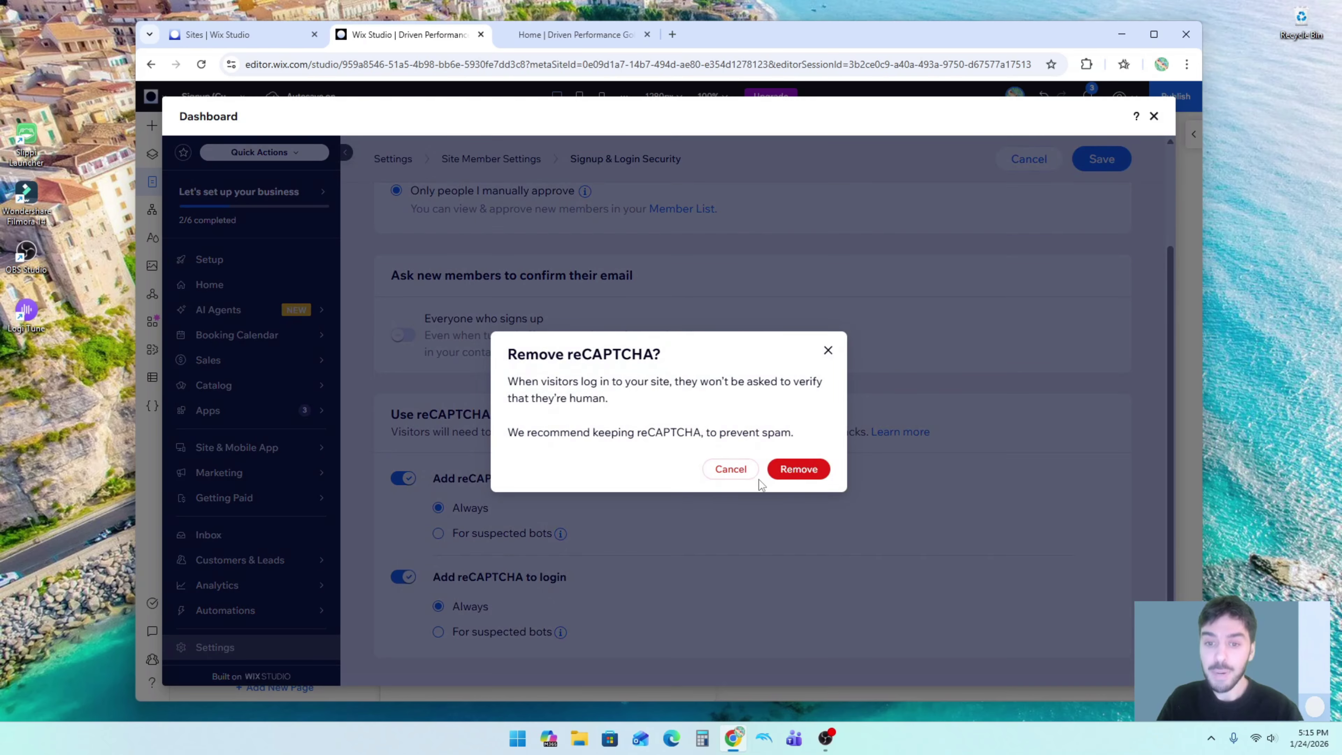
pyautogui.click(786, 468)
pyautogui.scroll(3, 467, 489)
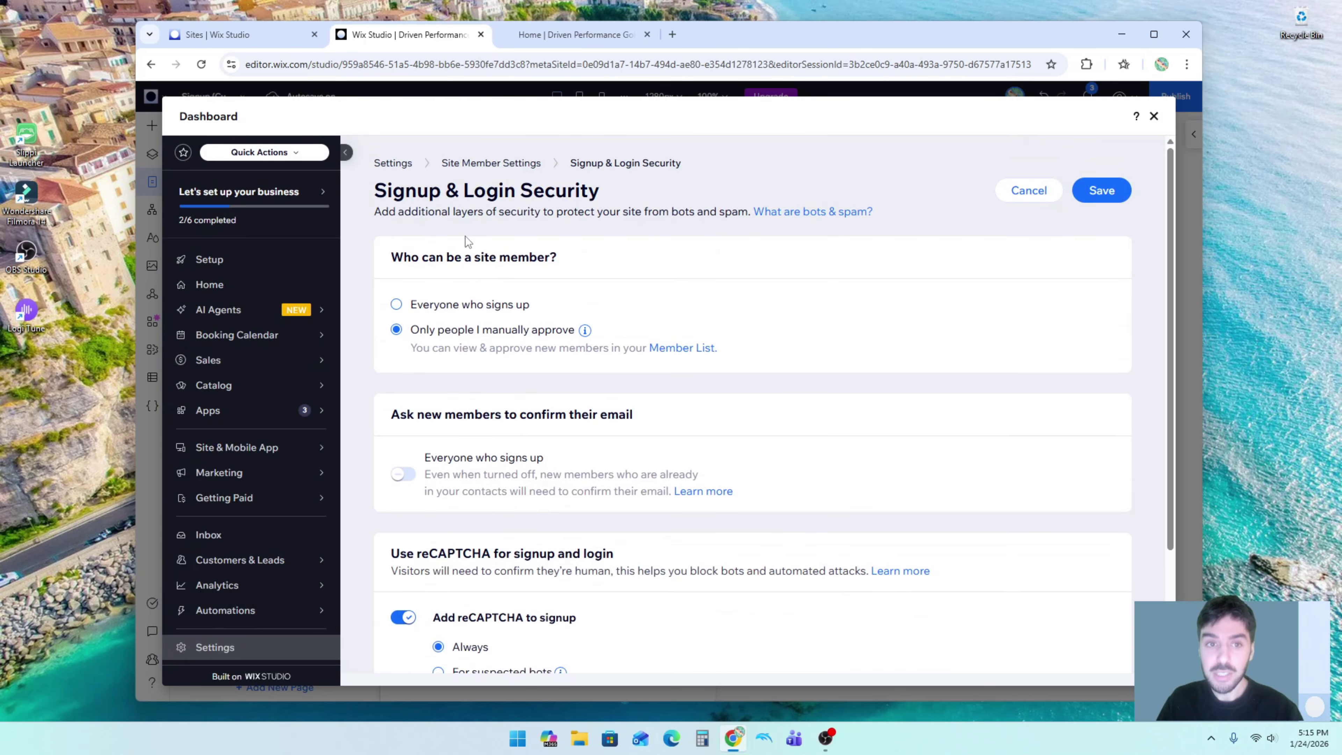
# - Set site membership back to everyone who signs up and close the signup and login settings without saving
pyautogui.scroll(-1, 489, 587)
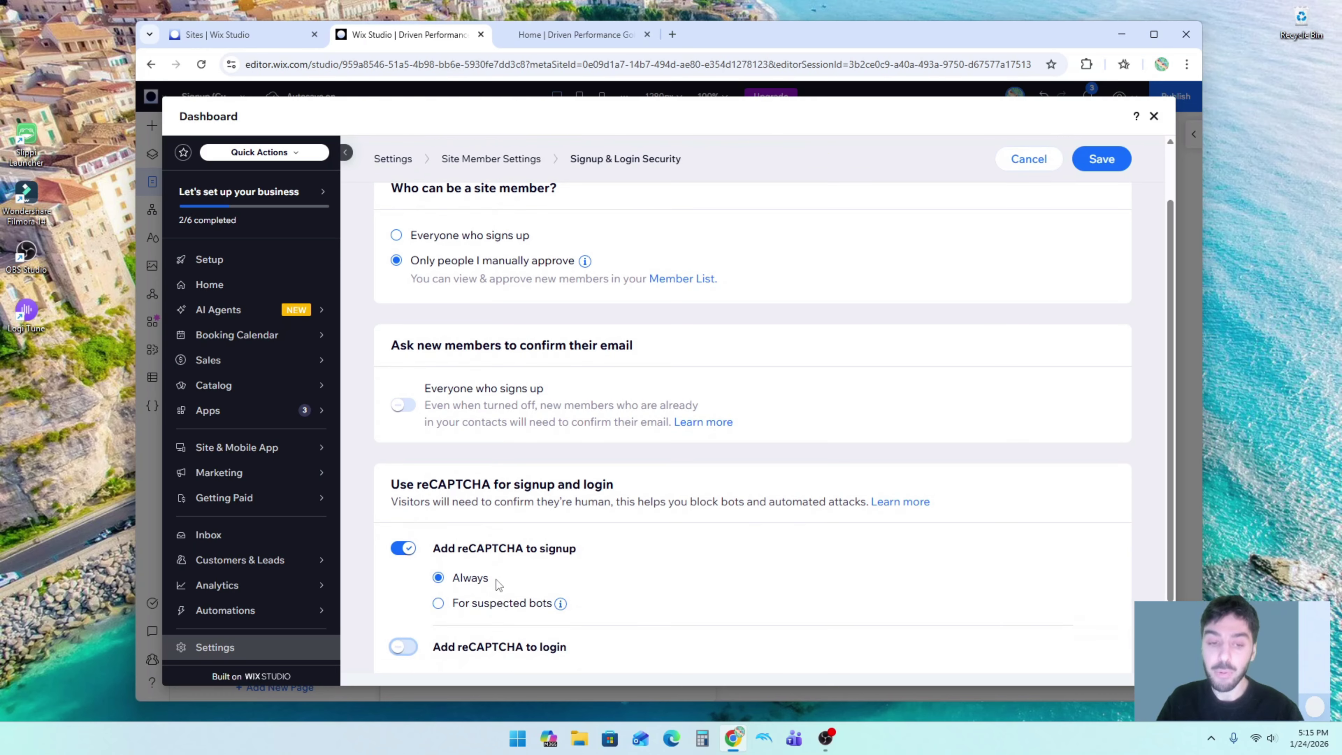
pyautogui.scroll(1, 497, 584)
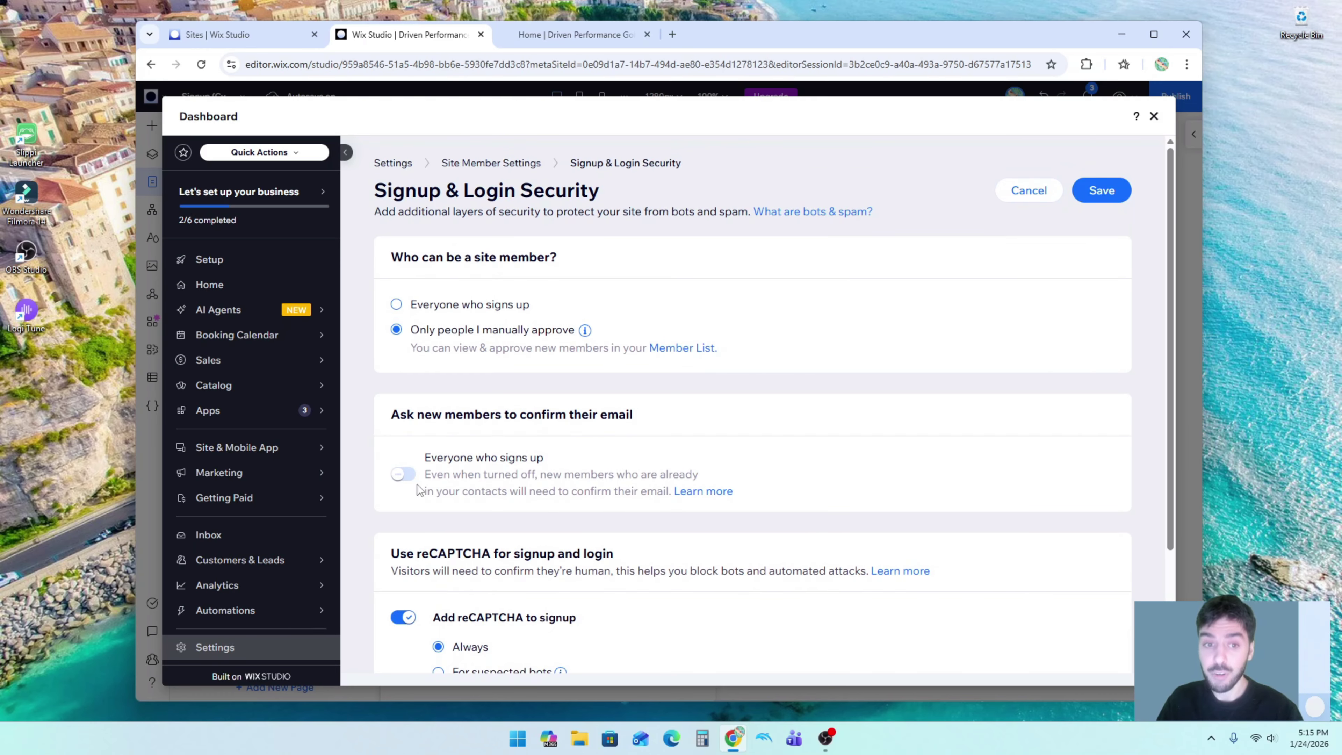
pyautogui.click(396, 305)
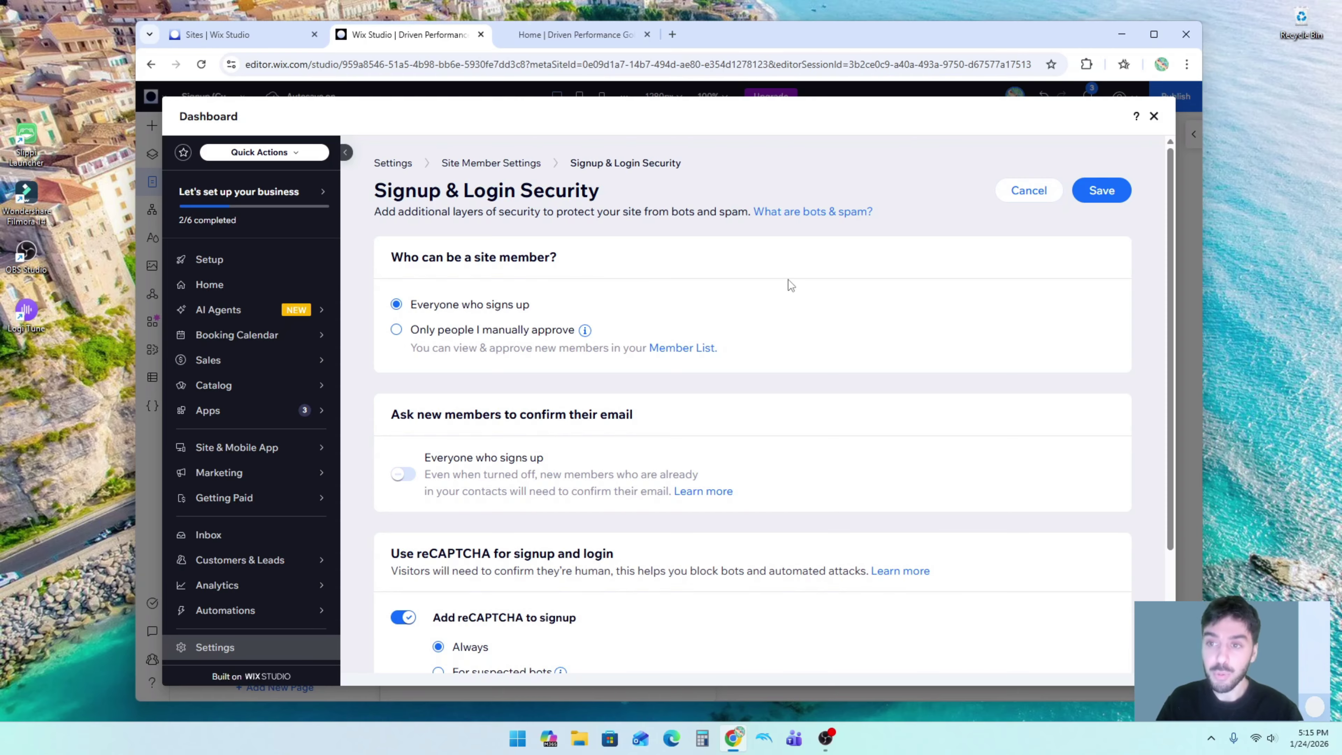
pyautogui.click(1154, 116)
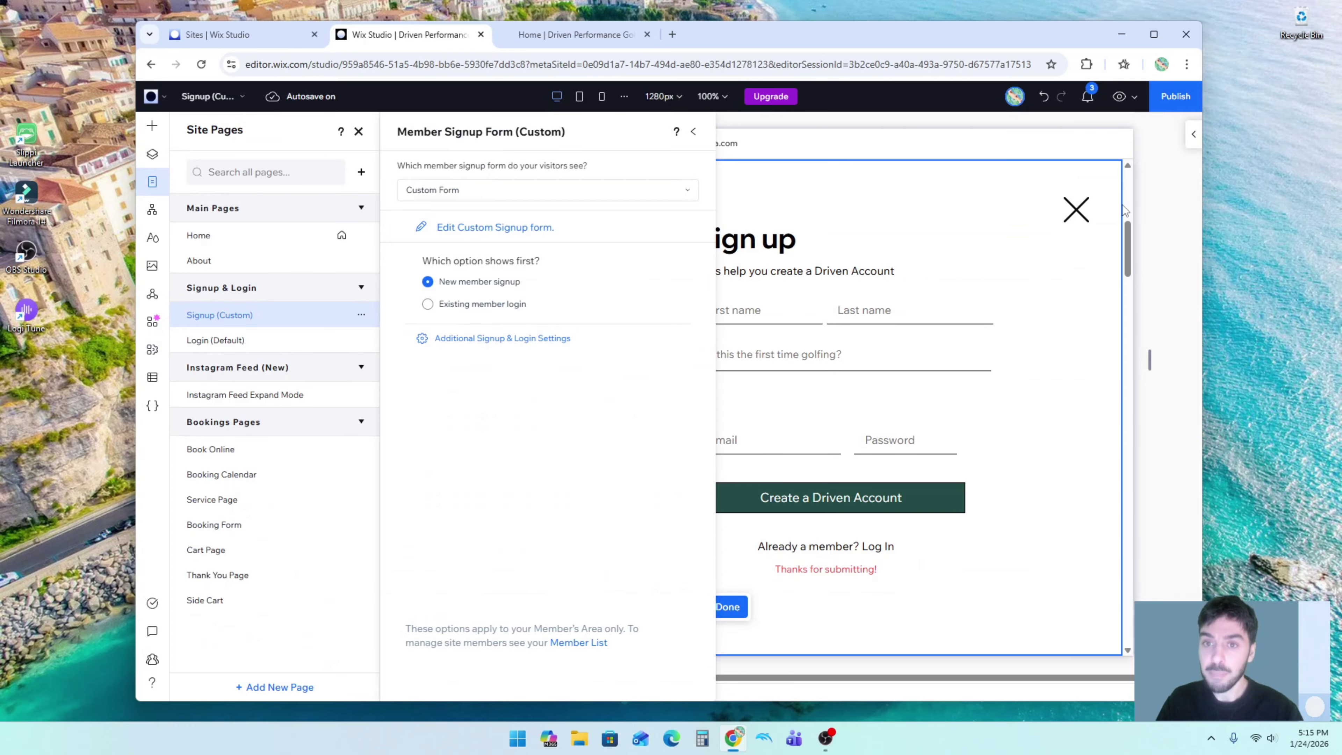
pyautogui.click(697, 136)
pyautogui.click(359, 131)
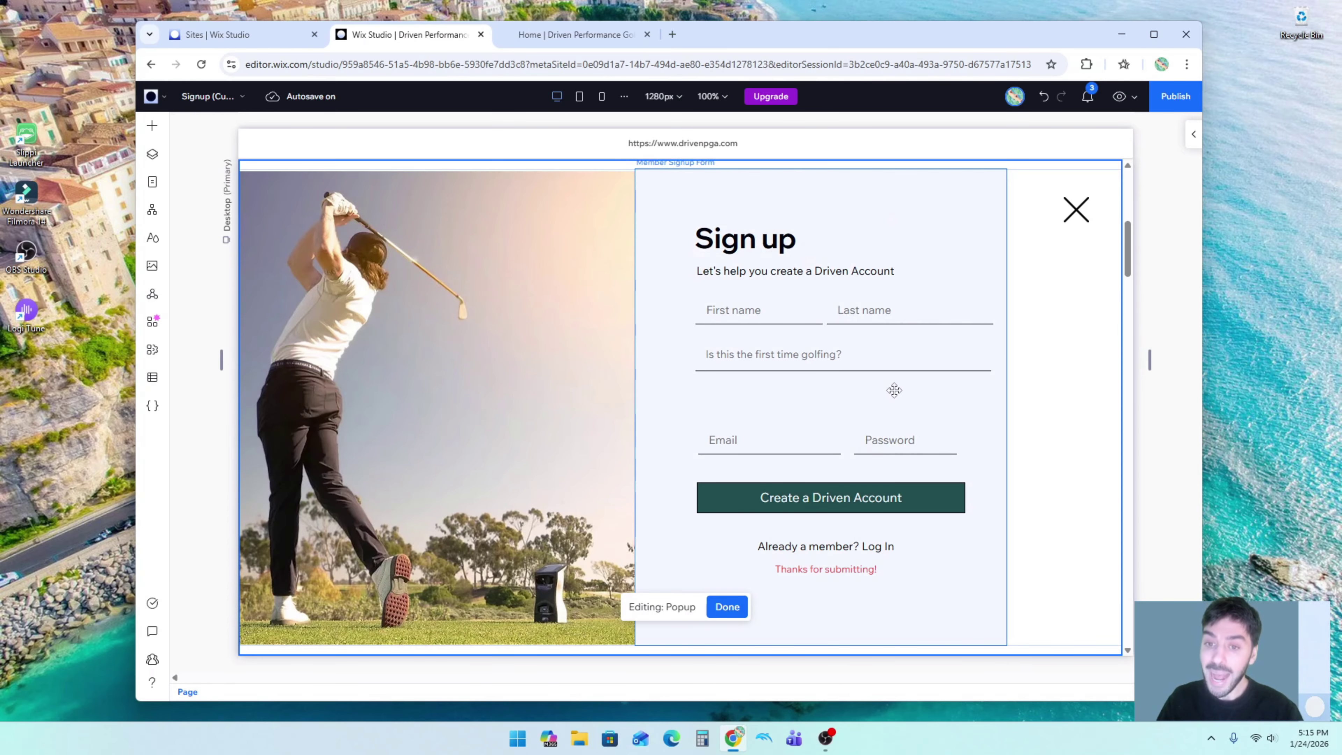
# - Move the member signup form slightly right and down within the popup, away from the golfer image
pyautogui.click(894, 390)
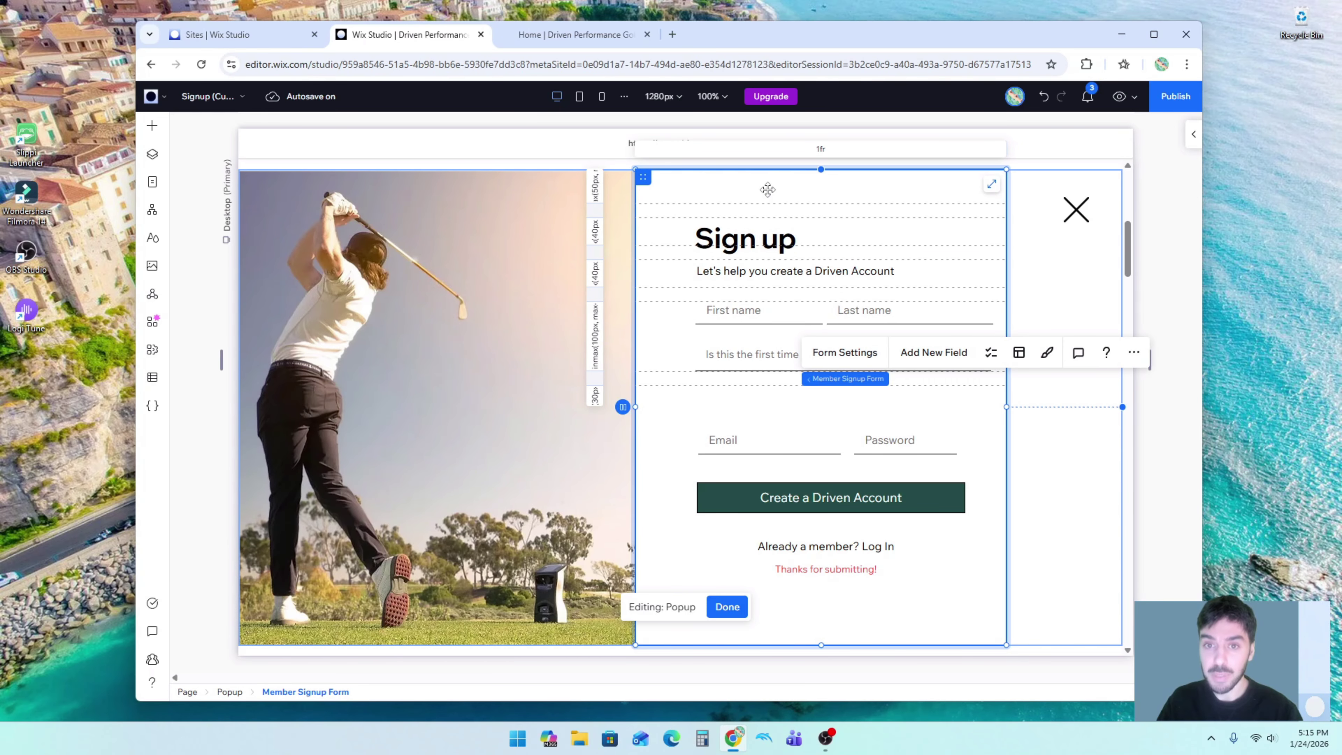
pyautogui.click(773, 202)
pyautogui.click(778, 210)
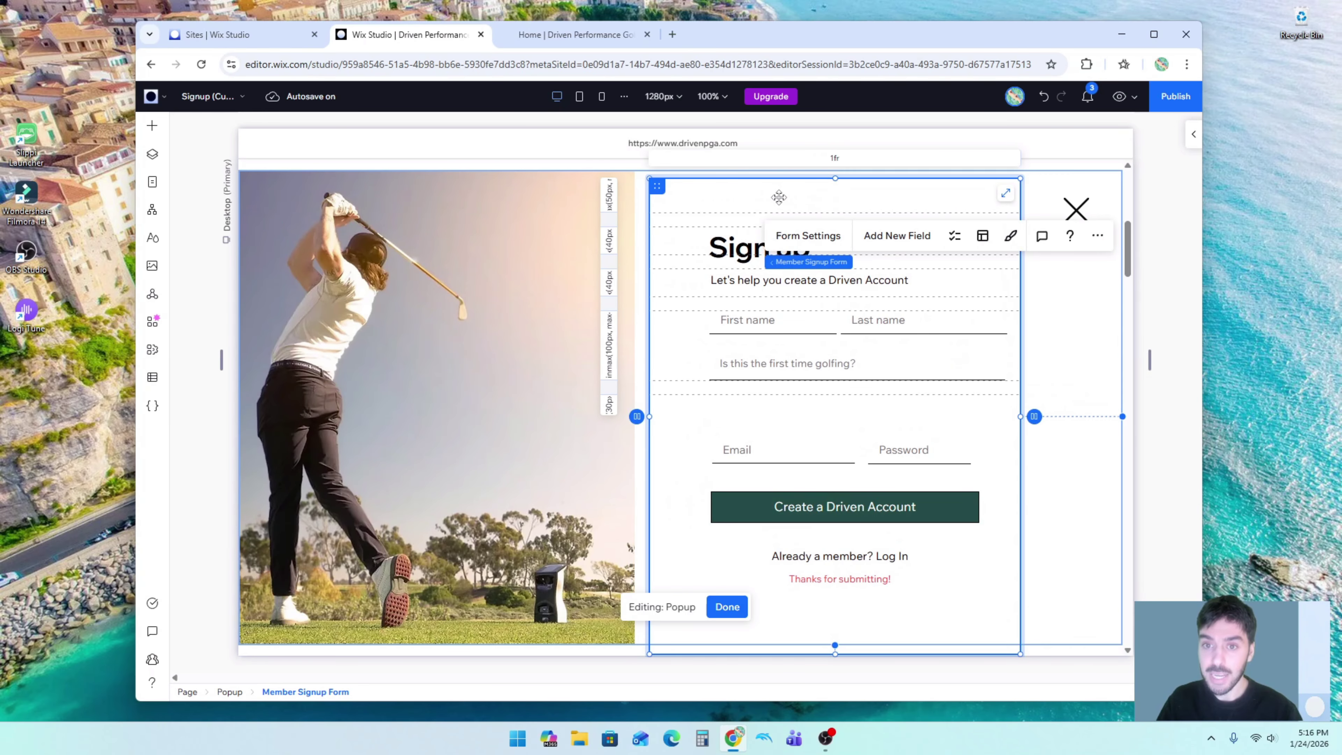
# - Review the advanced and basic field types available for the signup form and finish editing the popup
pyautogui.click(898, 239)
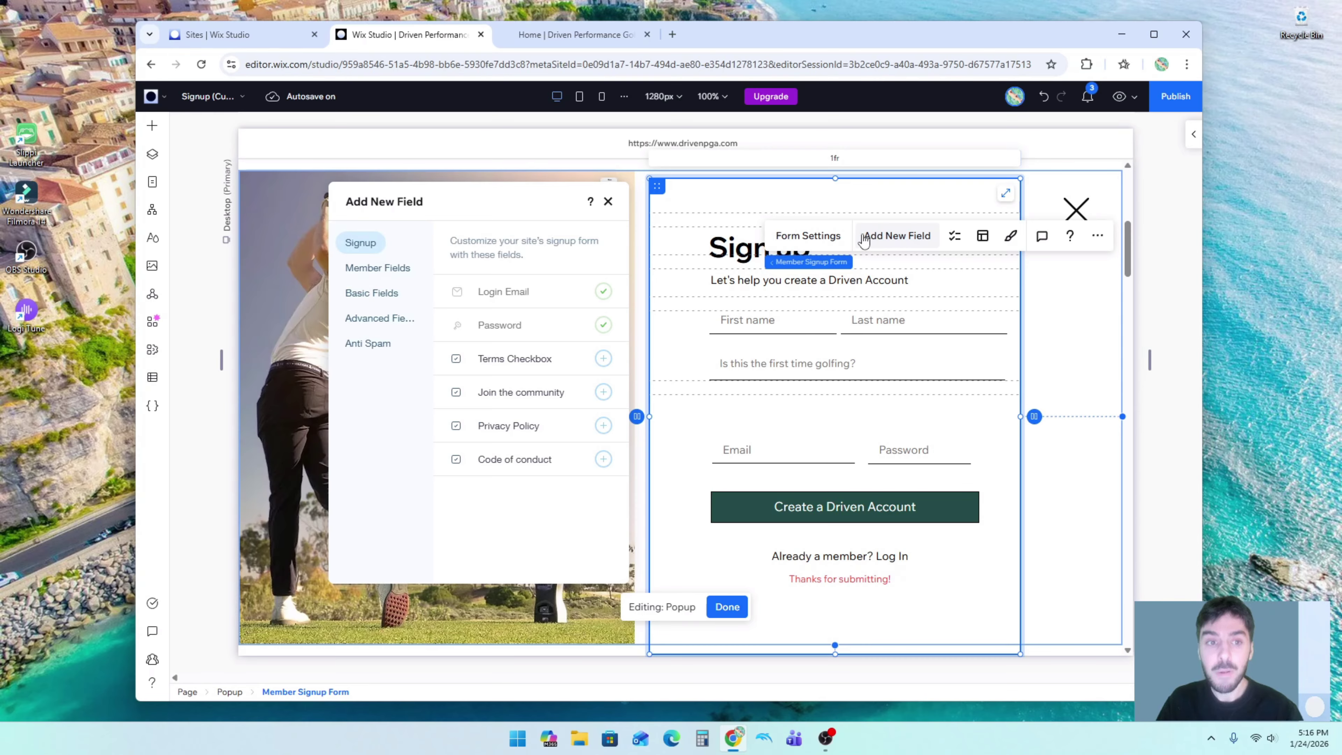
pyautogui.click(382, 318)
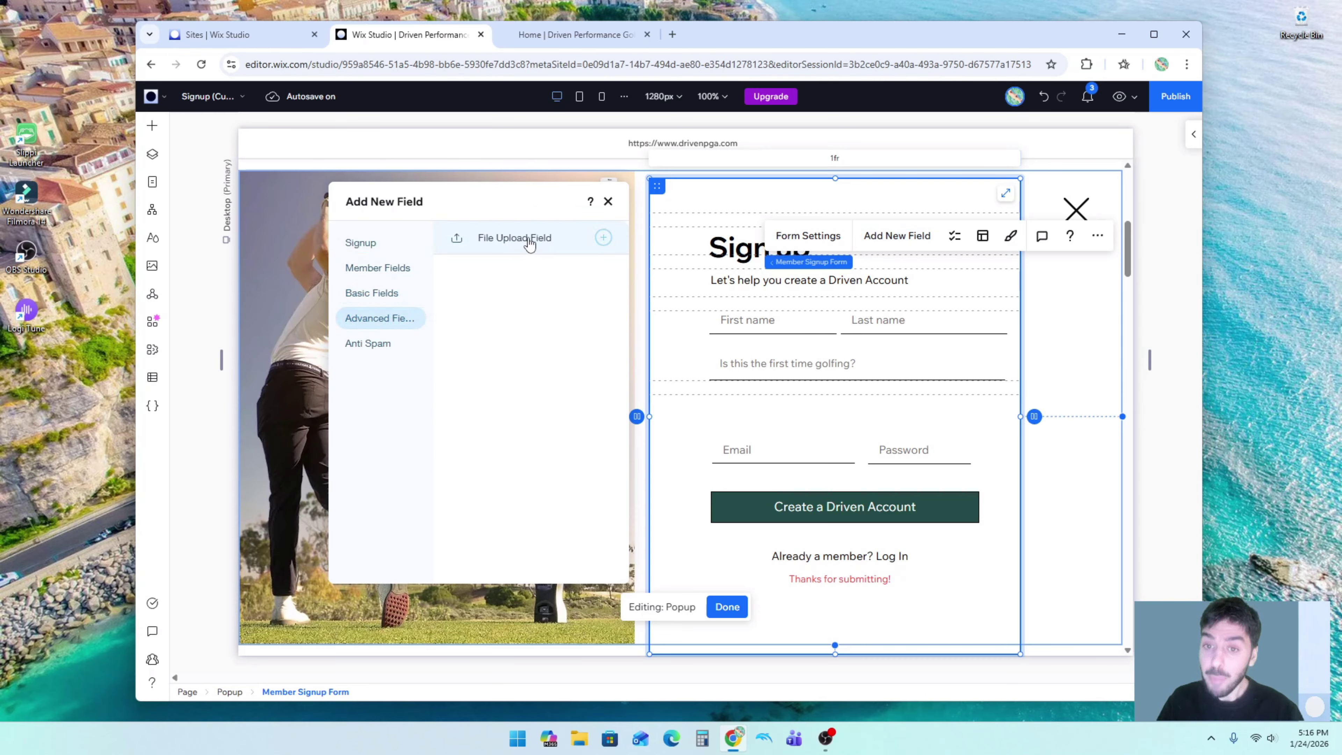
pyautogui.click(372, 293)
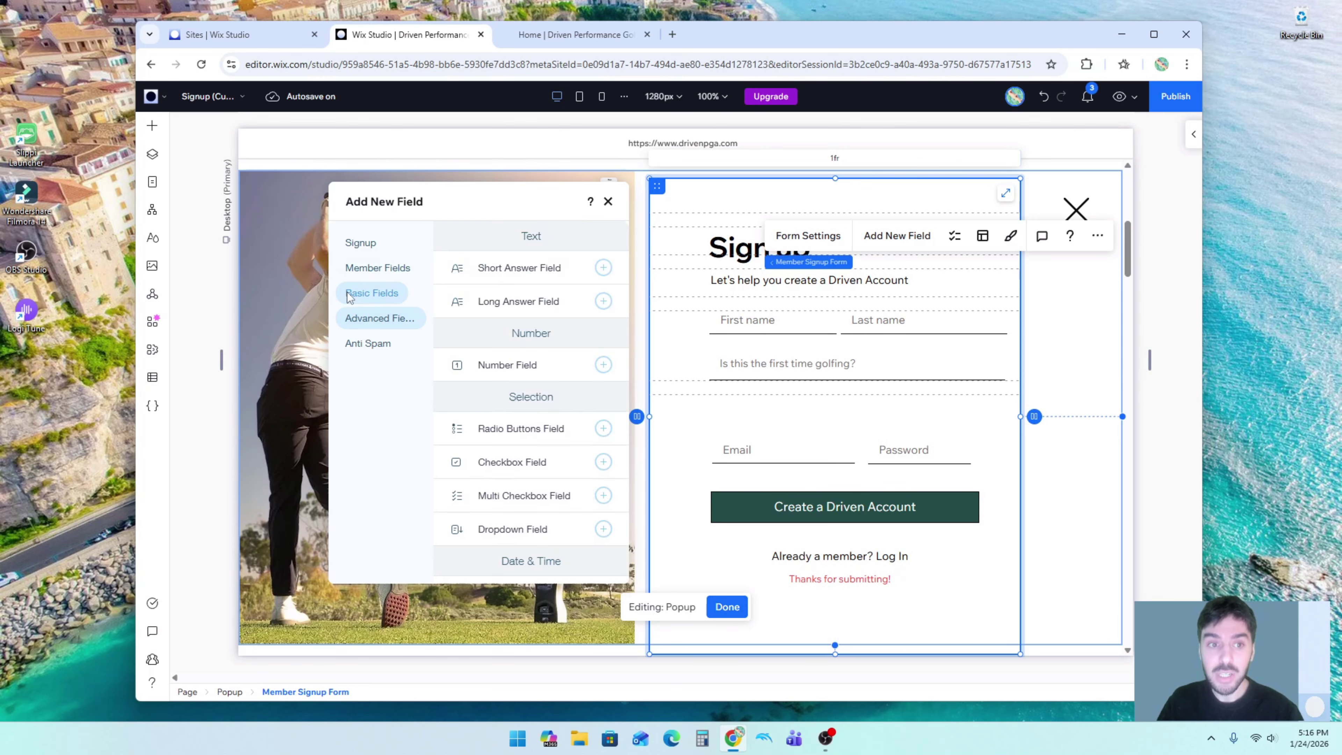
pyautogui.scroll(-3, 508, 341)
pyautogui.scroll(-1, 508, 341)
pyautogui.scroll(3, 516, 402)
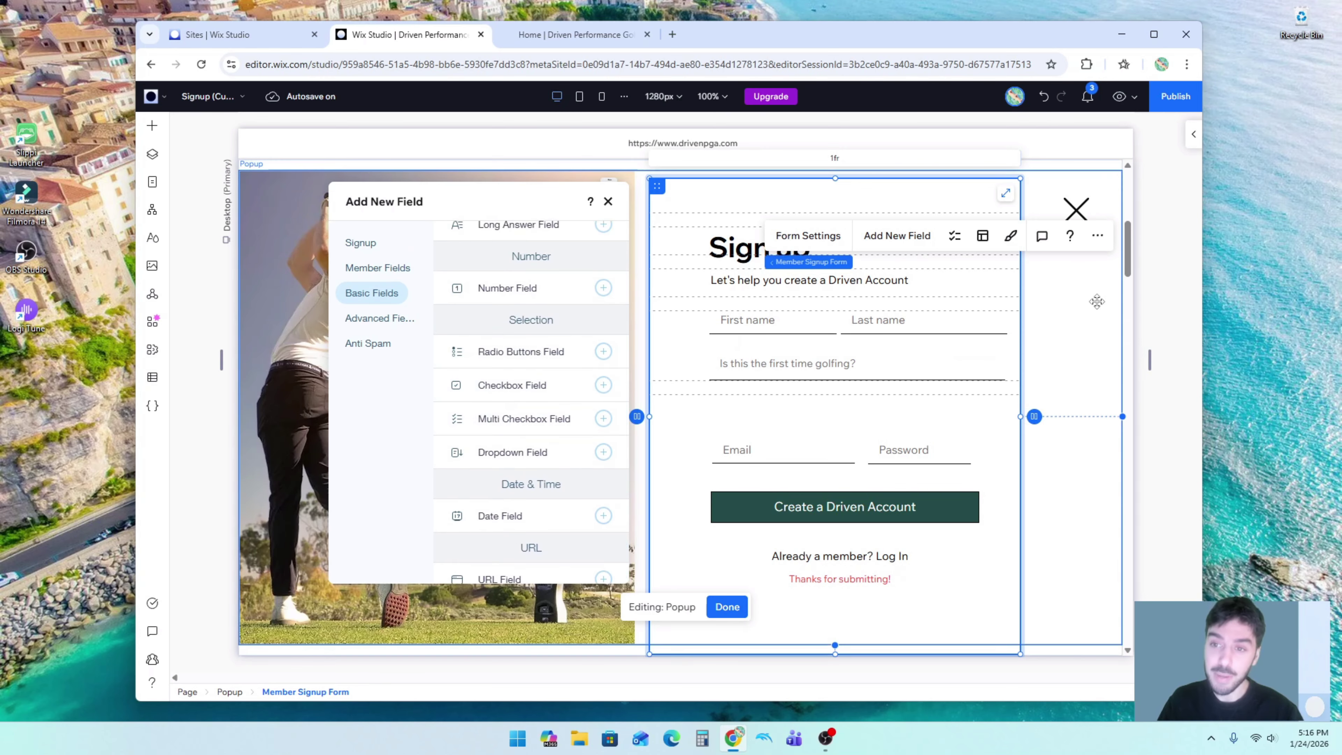
pyautogui.click(1194, 270)
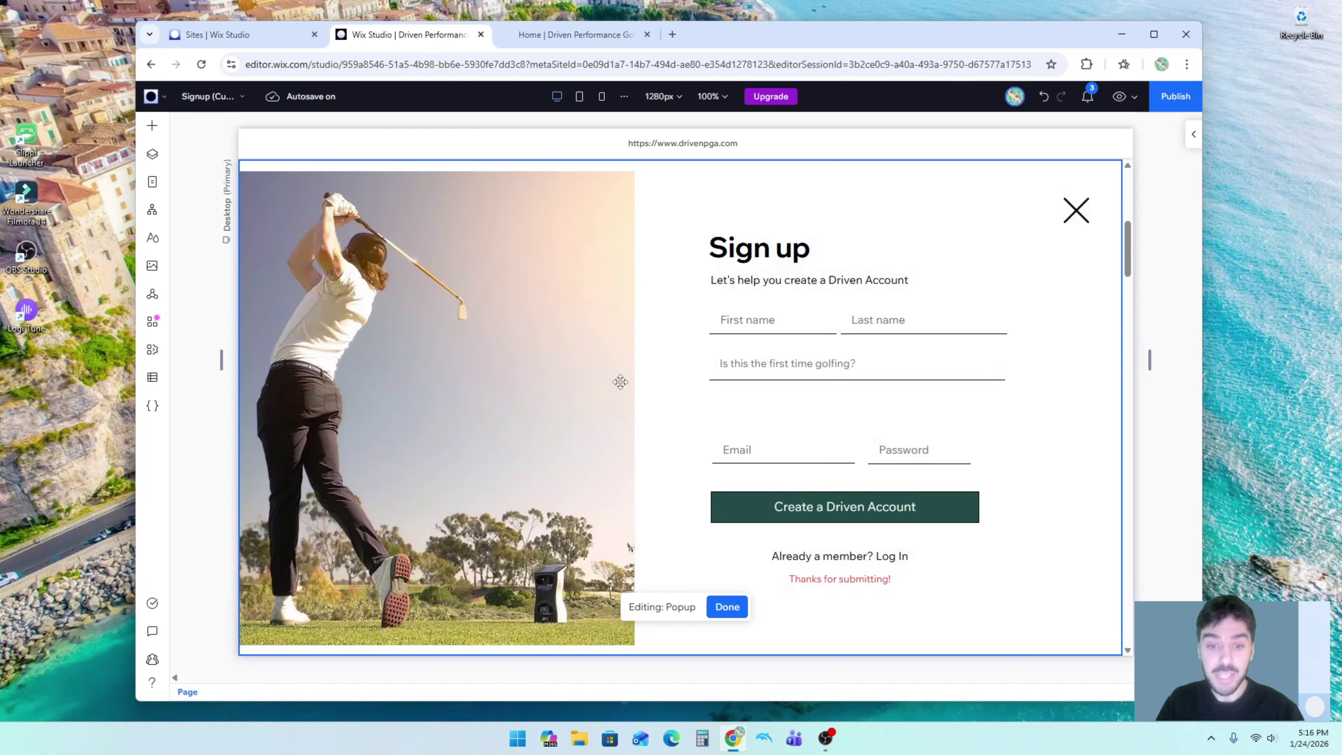
pyautogui.click(724, 608)
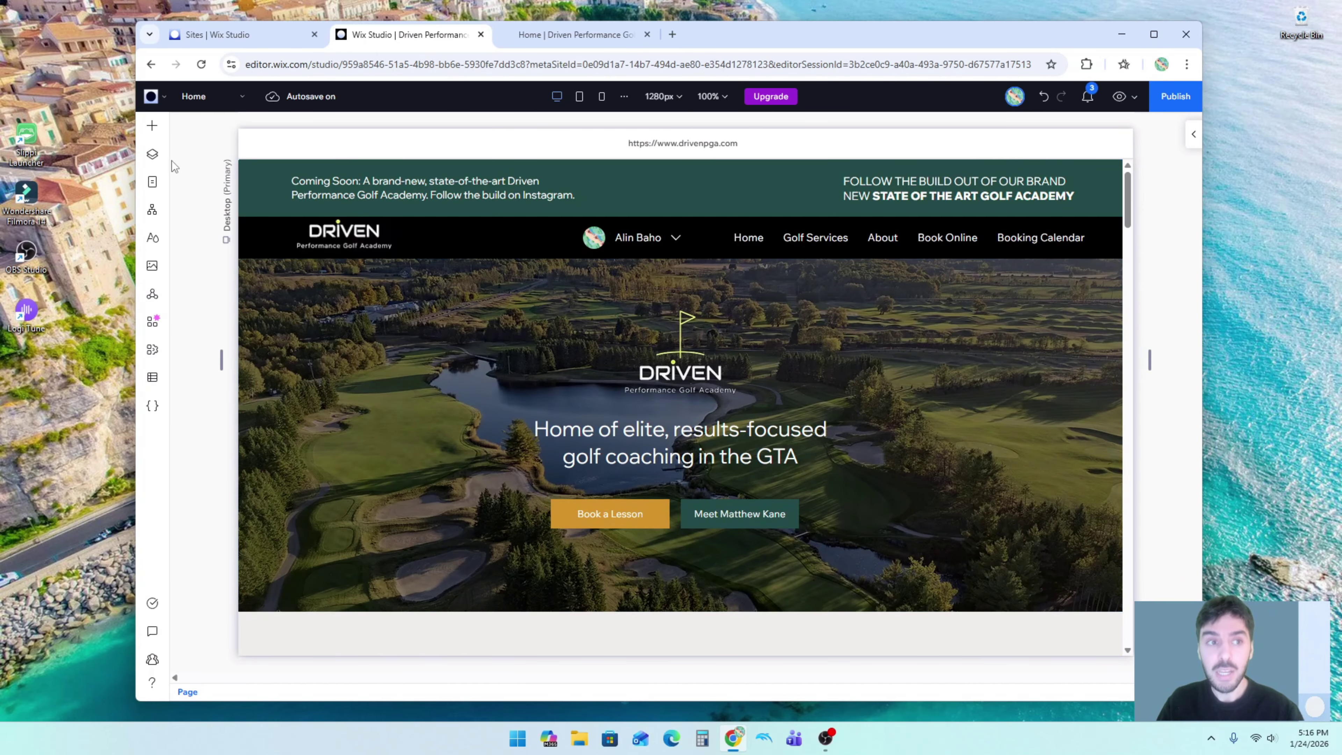
# - Look at the community elements that can be added to the site and select the header's login bar
pyautogui.click(152, 129)
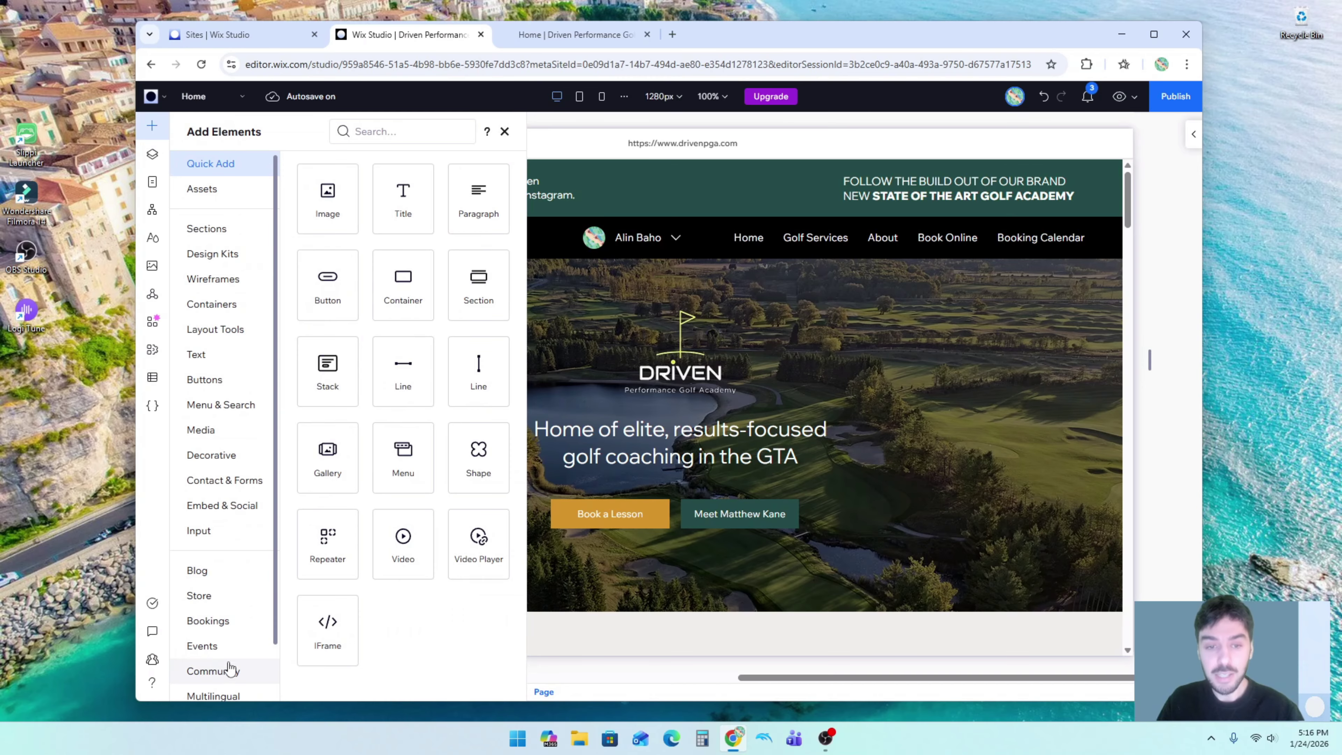
pyautogui.click(217, 669)
pyautogui.moveTo(506, 234); pyautogui.dragTo(647, 237)
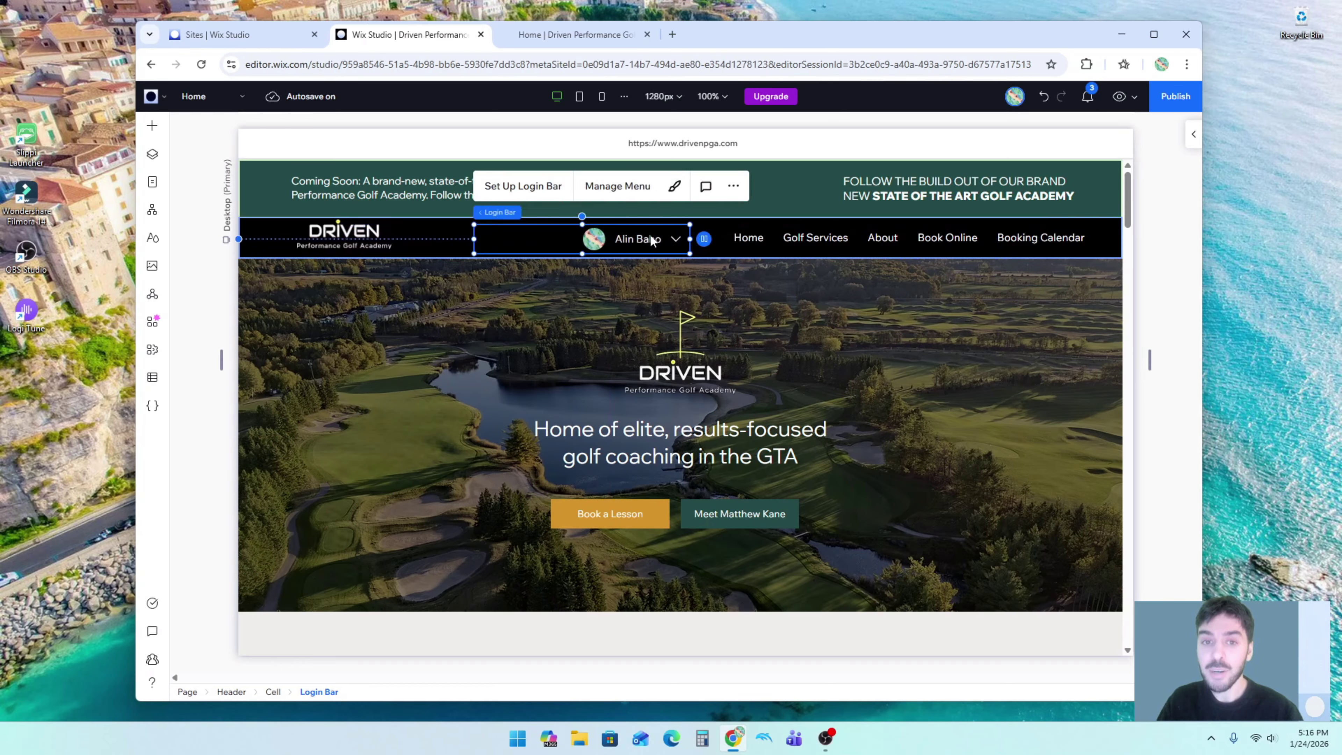
# - Review the login bar's logged-out appearance settings, including its login button text
pyautogui.click(520, 194)
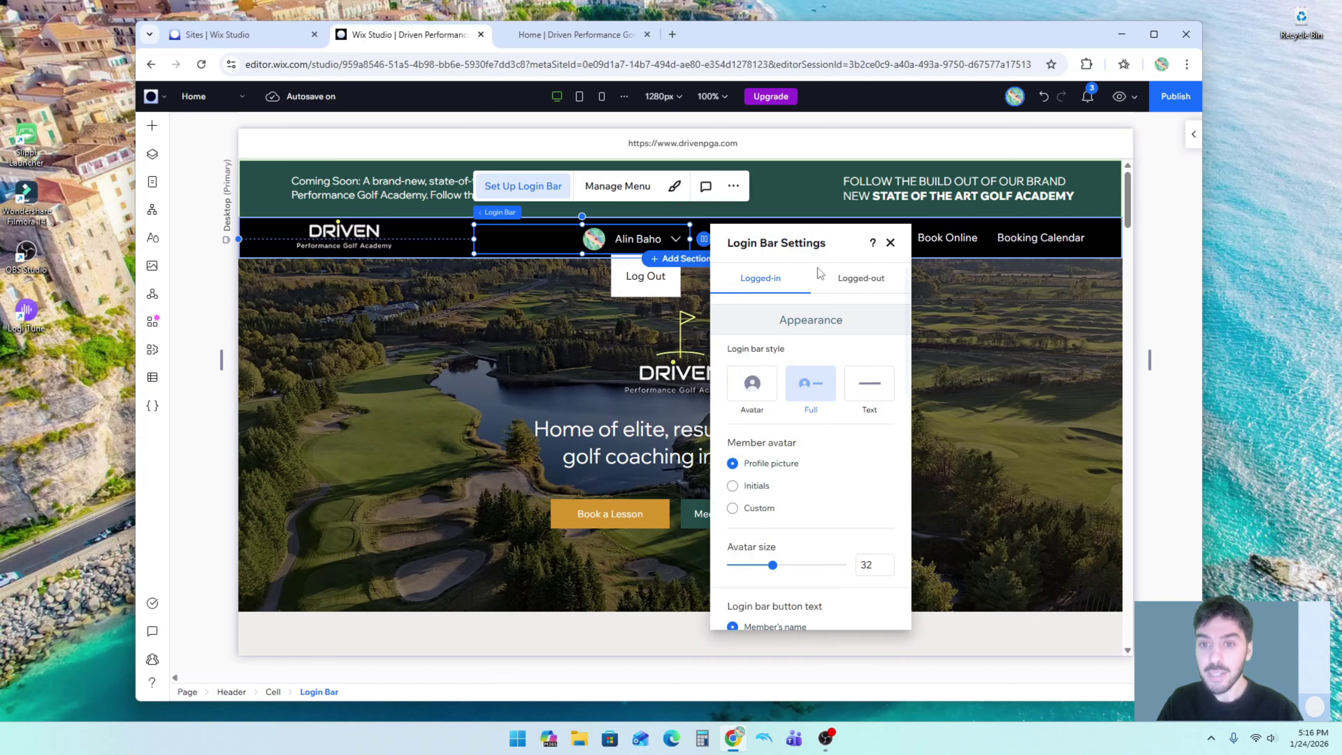
pyautogui.click(857, 284)
pyautogui.click(845, 607)
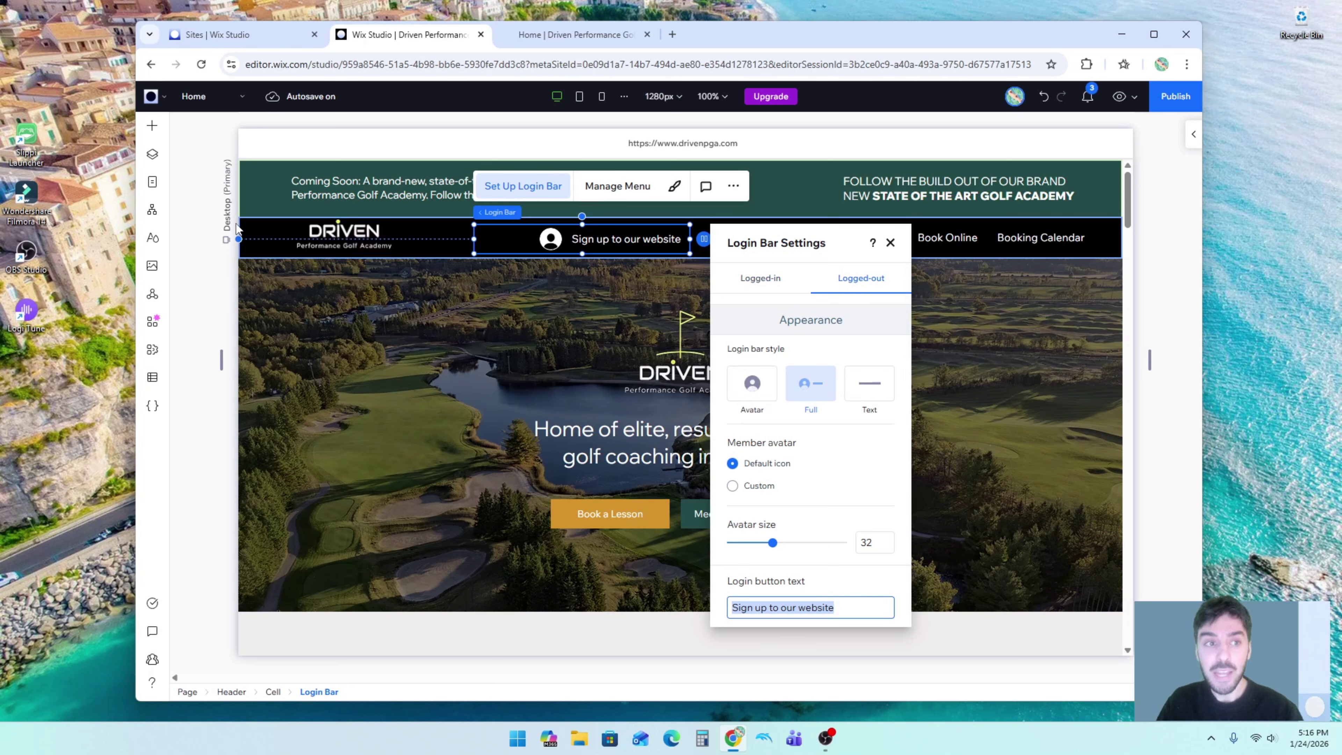
# - Set the login bar's logged-in style to Text and turn on the greeting before the member's name
pyautogui.click(771, 288)
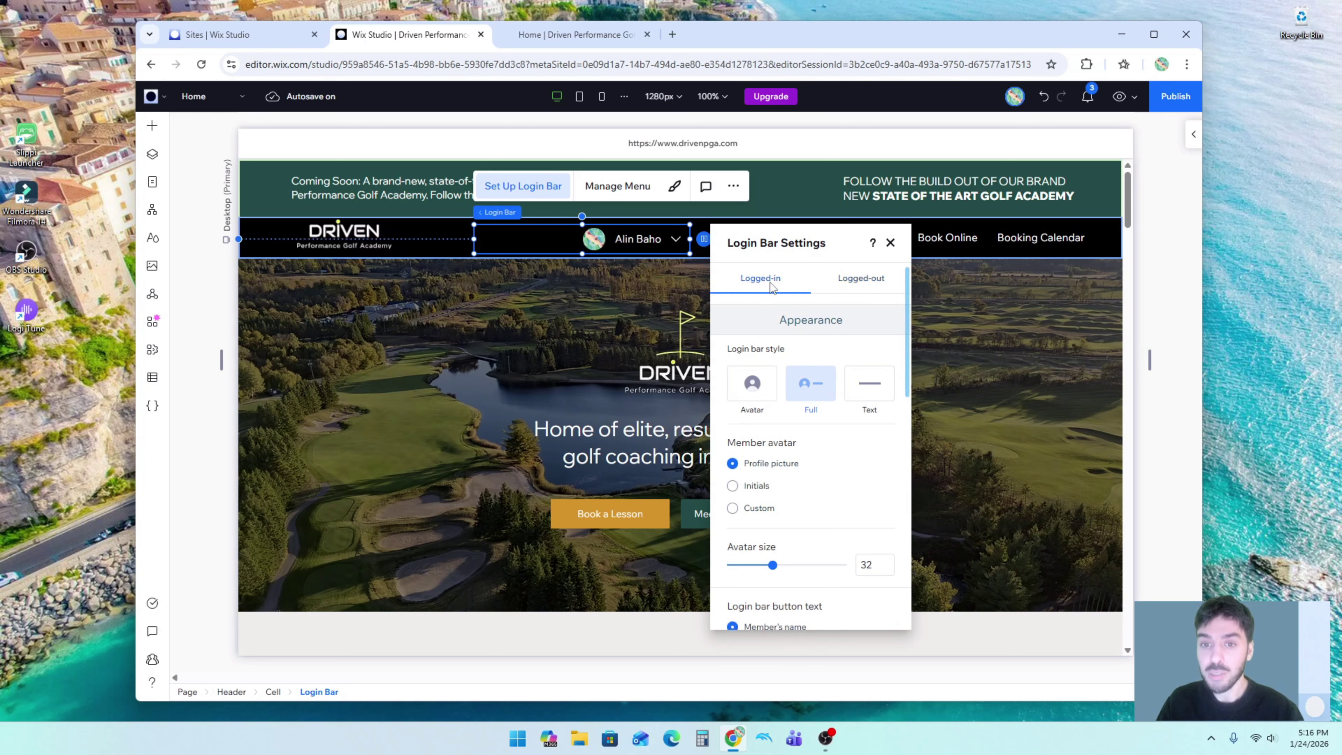
pyautogui.click(761, 389)
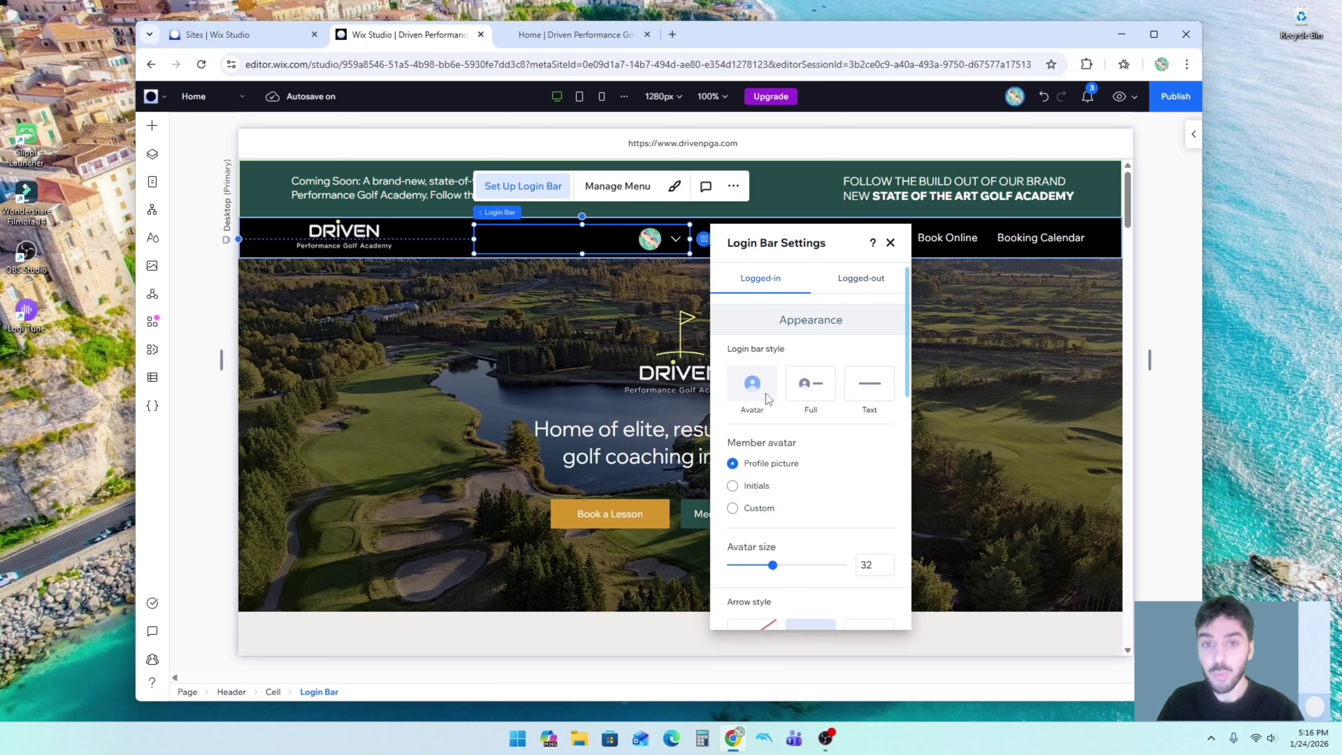
pyautogui.click(873, 387)
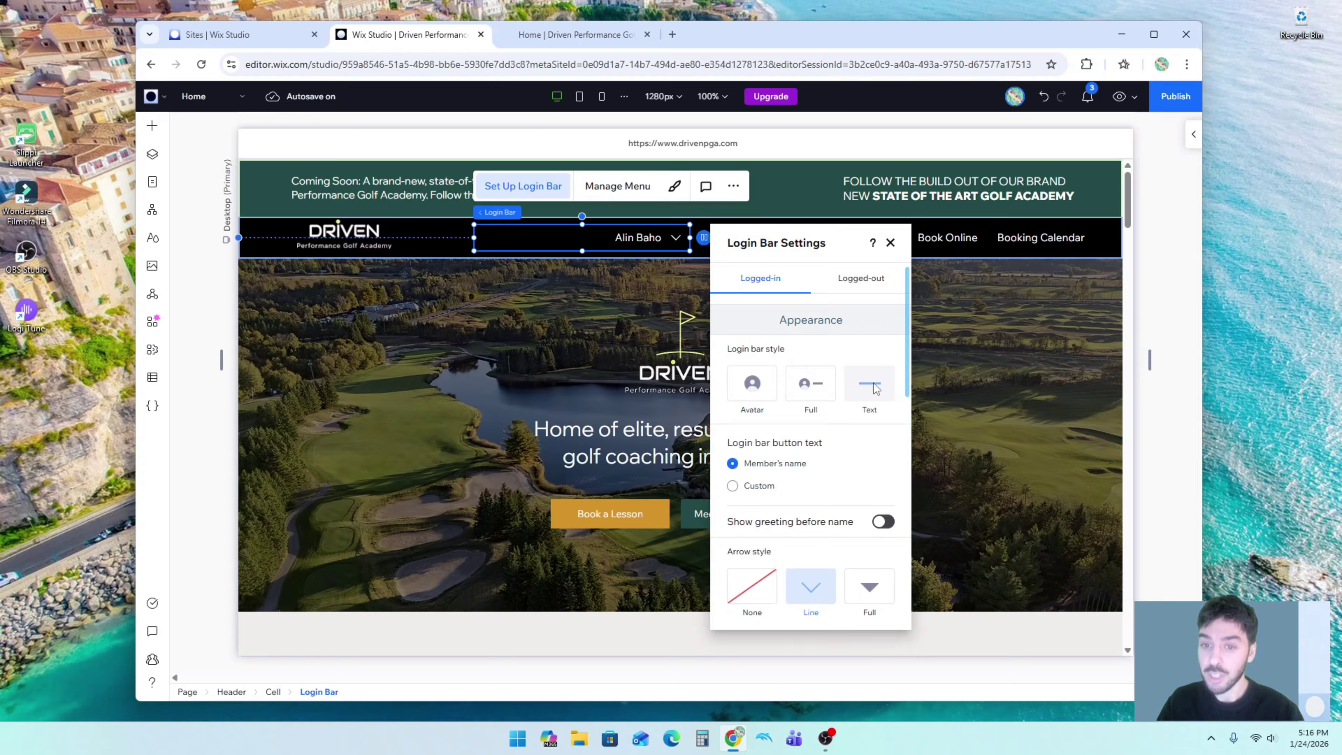
pyautogui.click(884, 524)
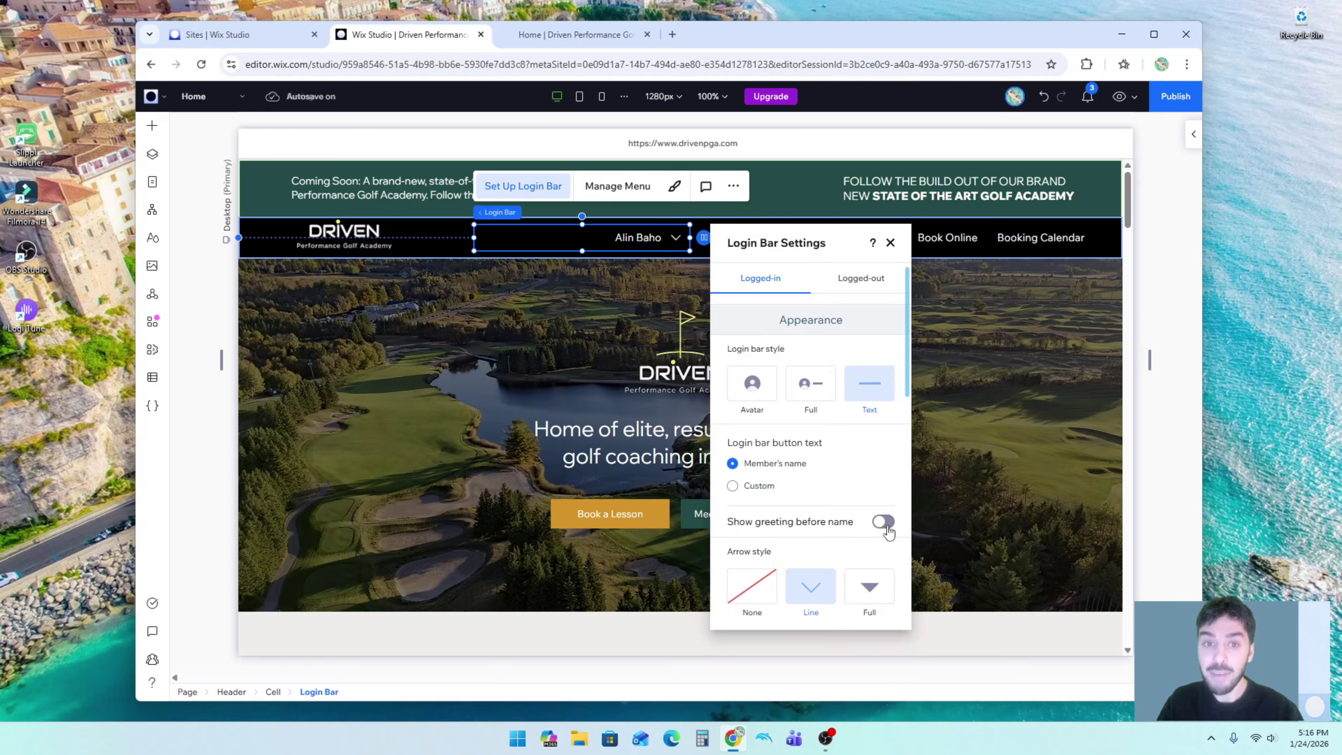
pyautogui.scroll(-4, 814, 502)
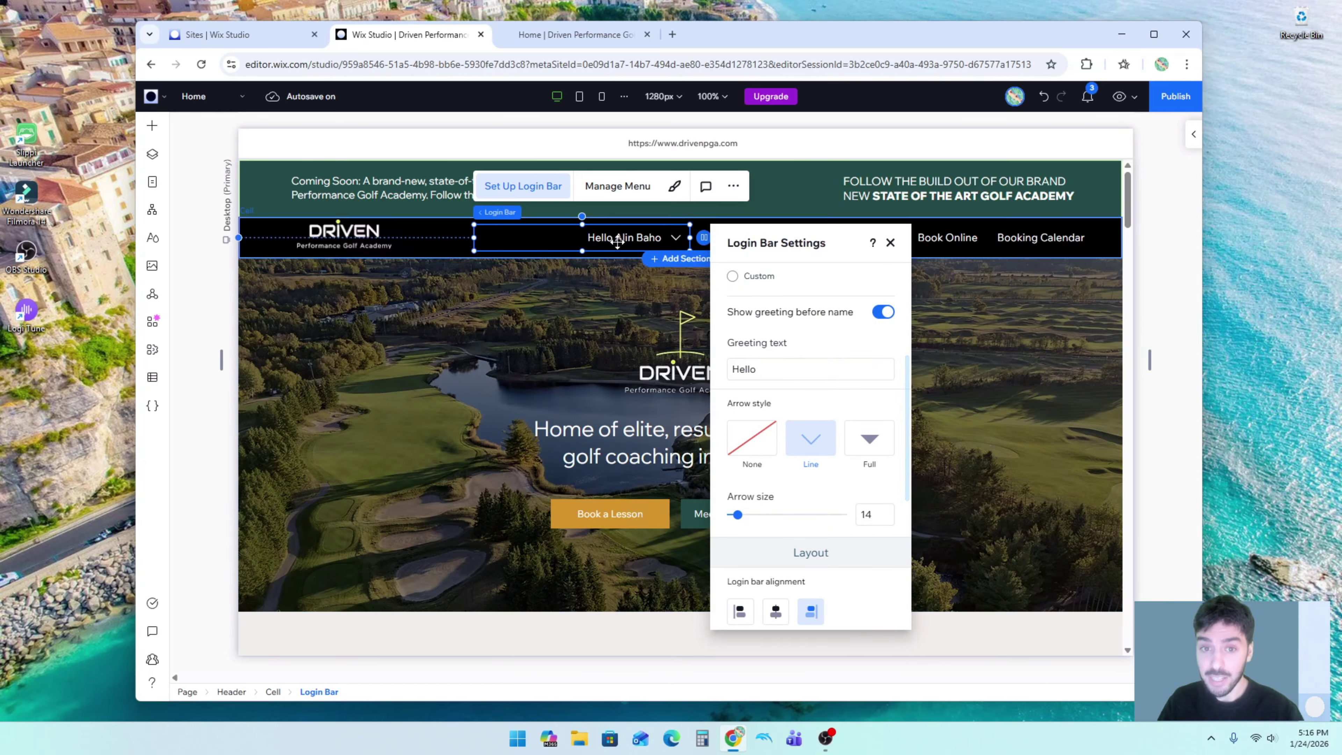
pyautogui.scroll(5, 812, 400)
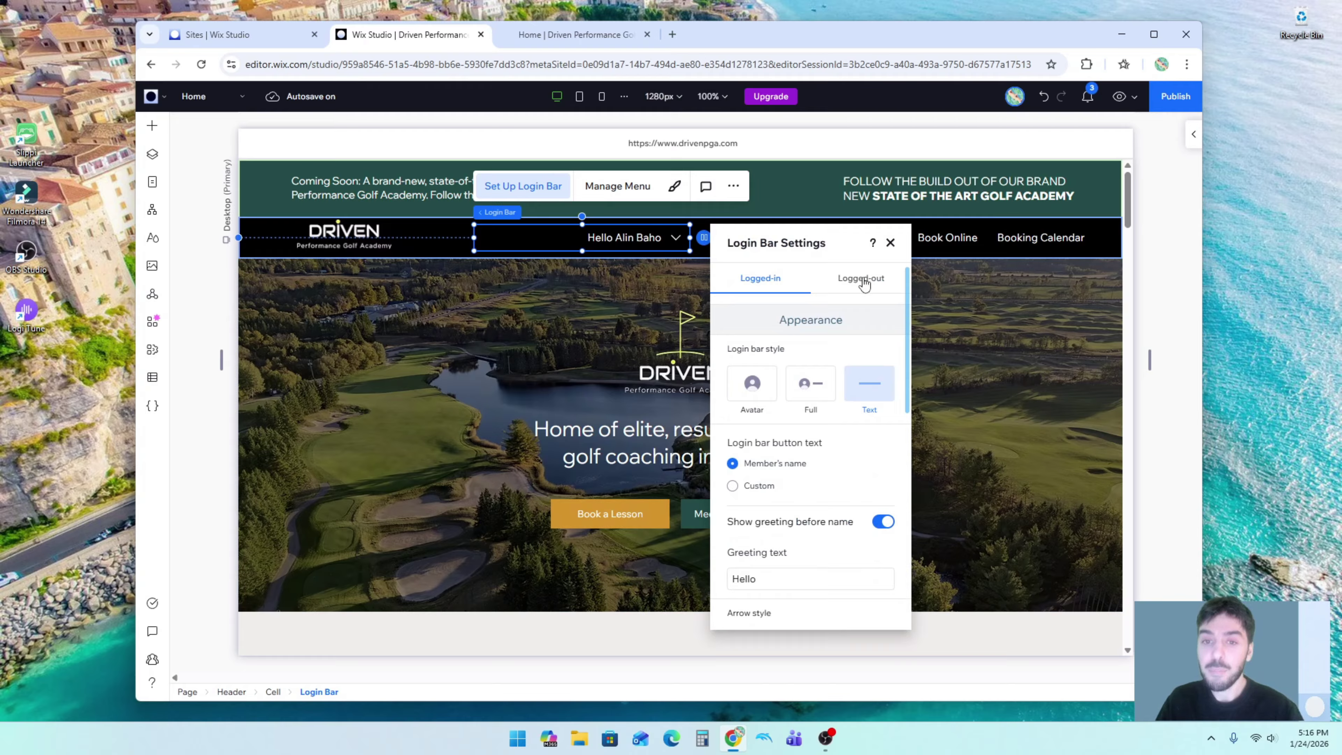
# - Check the login bar's logged-out and logged-in settings once more and close the login bar settings
pyautogui.click(862, 279)
pyautogui.click(773, 290)
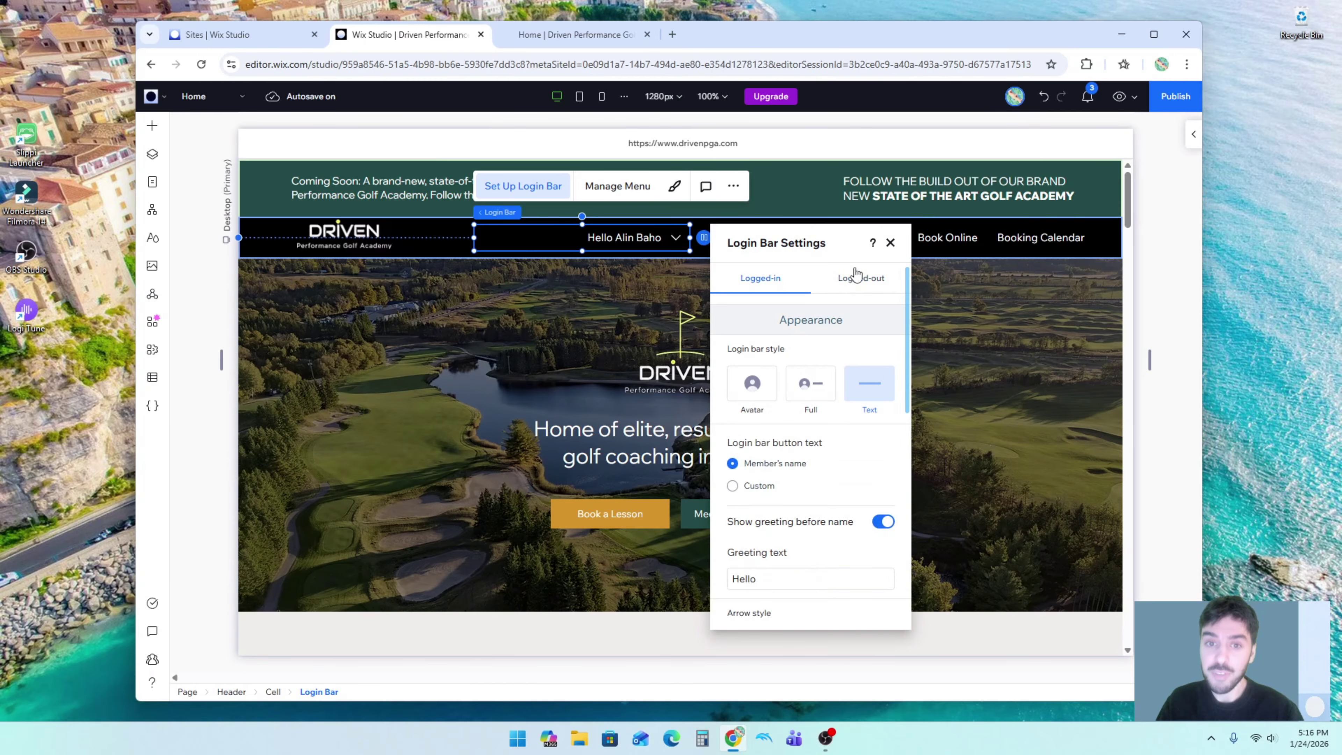
pyautogui.click(890, 242)
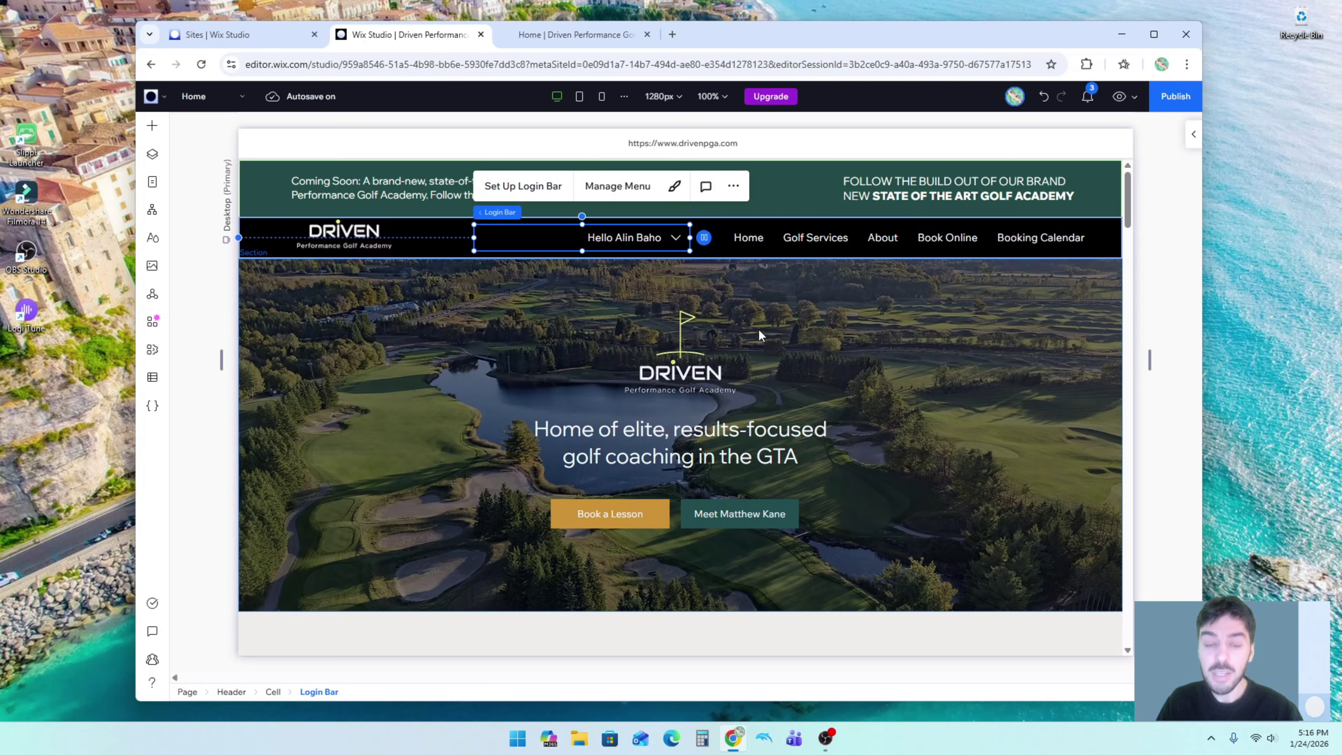
# - Review the custom signup page's settings, including the default and custom form choices, keeping Custom Form selected
pyautogui.click(153, 182)
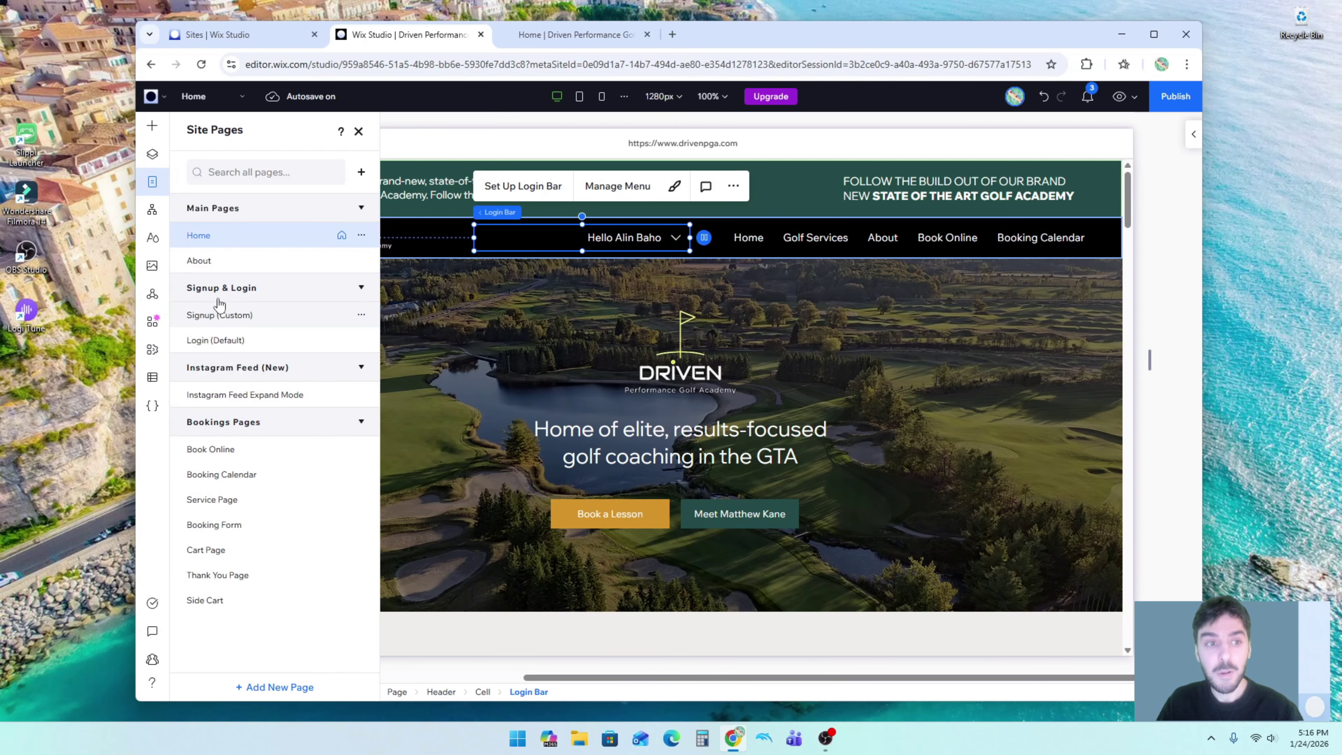
pyautogui.click(361, 316)
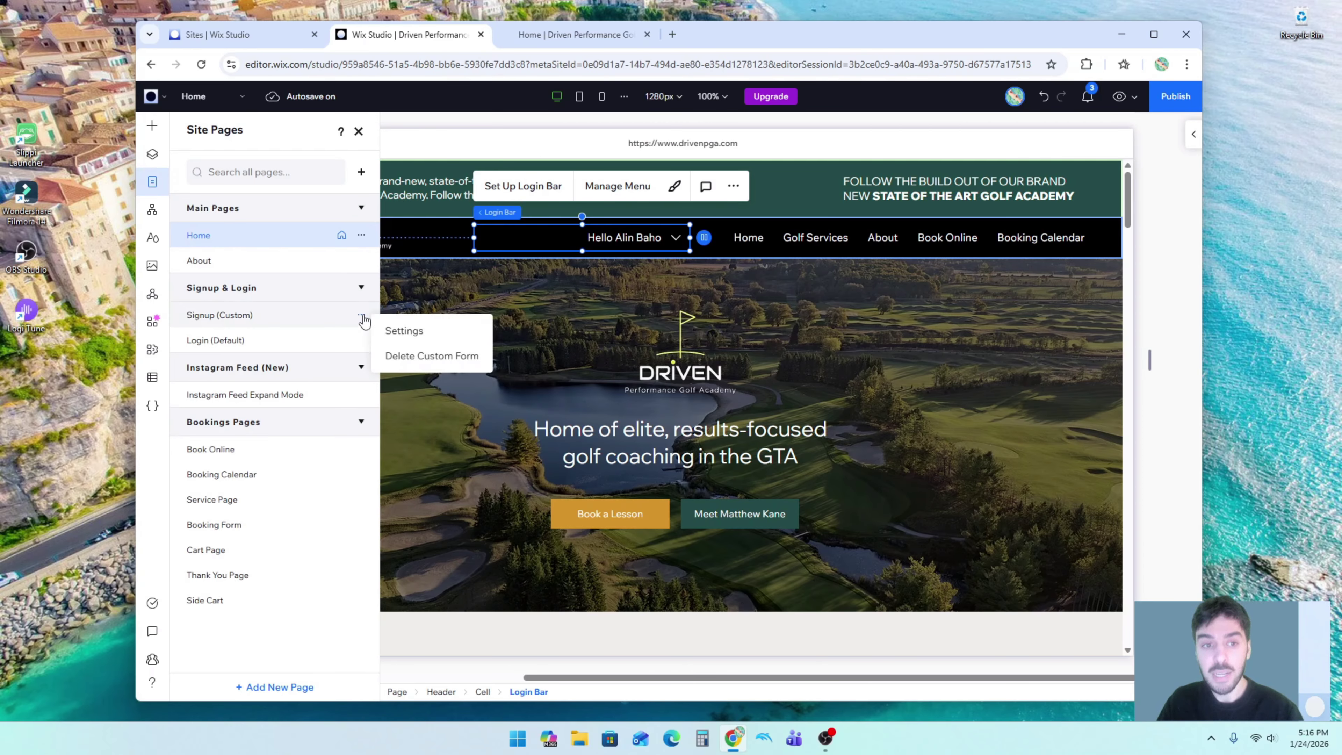
pyautogui.click(404, 331)
pyautogui.click(450, 195)
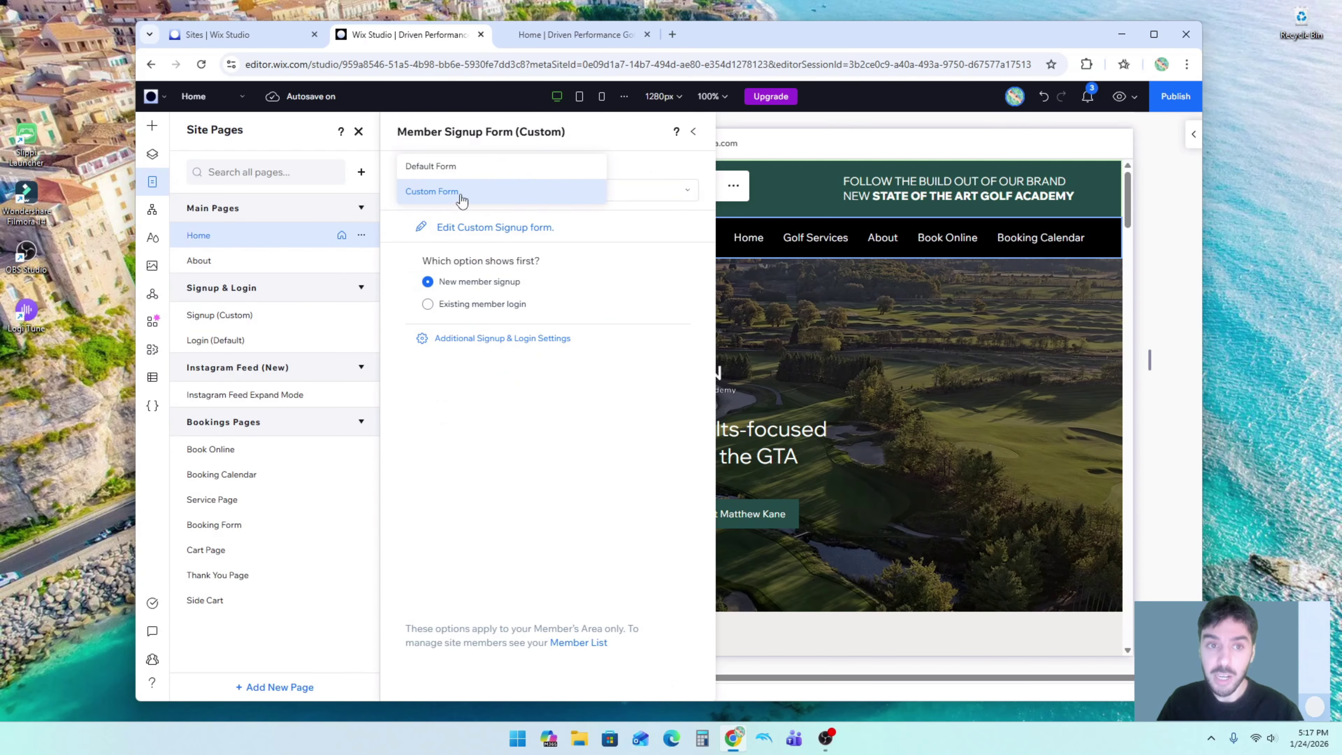
pyautogui.click(515, 375)
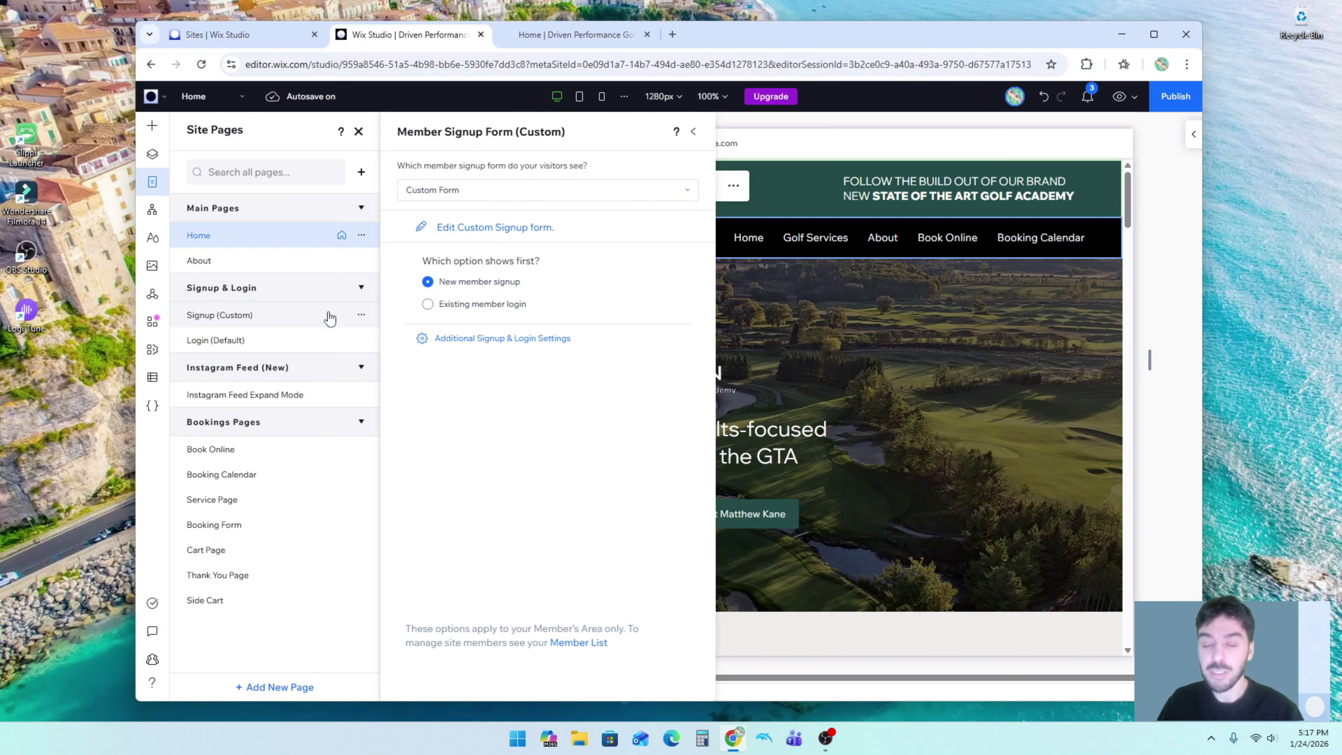
pyautogui.click(359, 132)
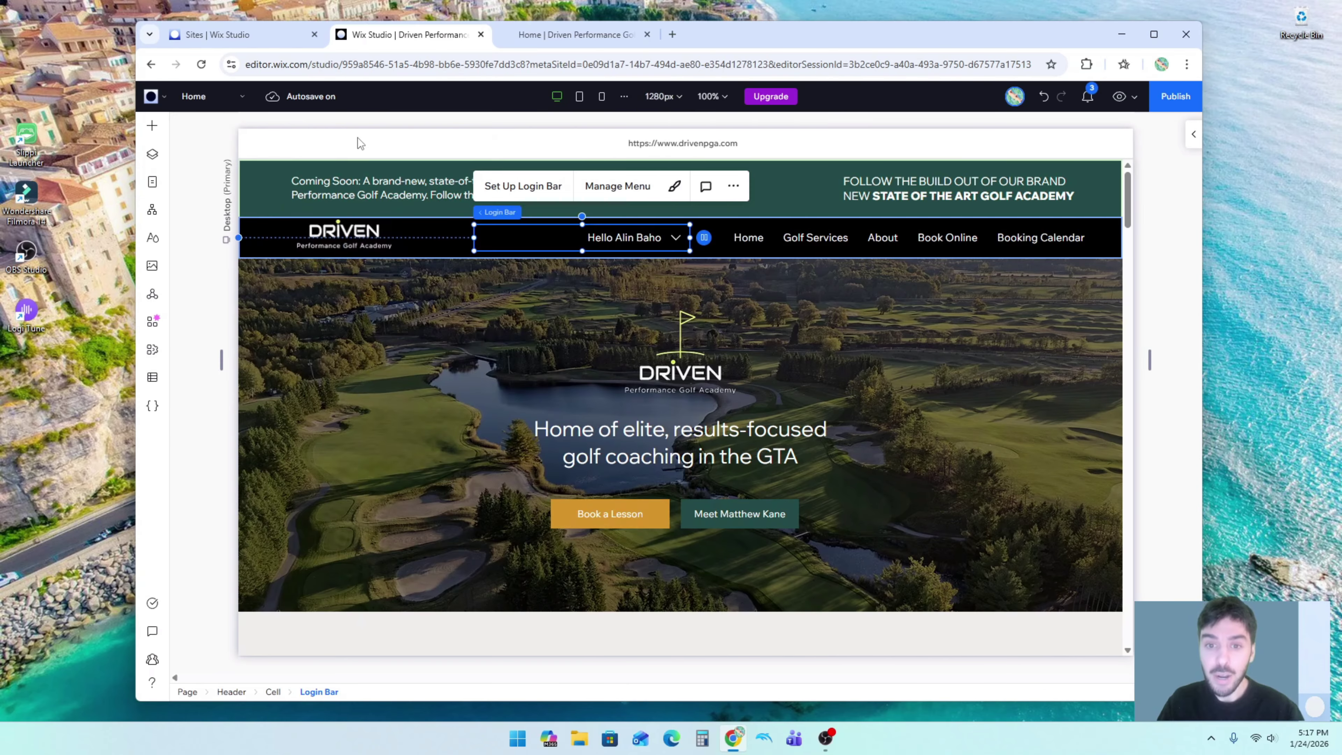
pyautogui.click(1179, 321)
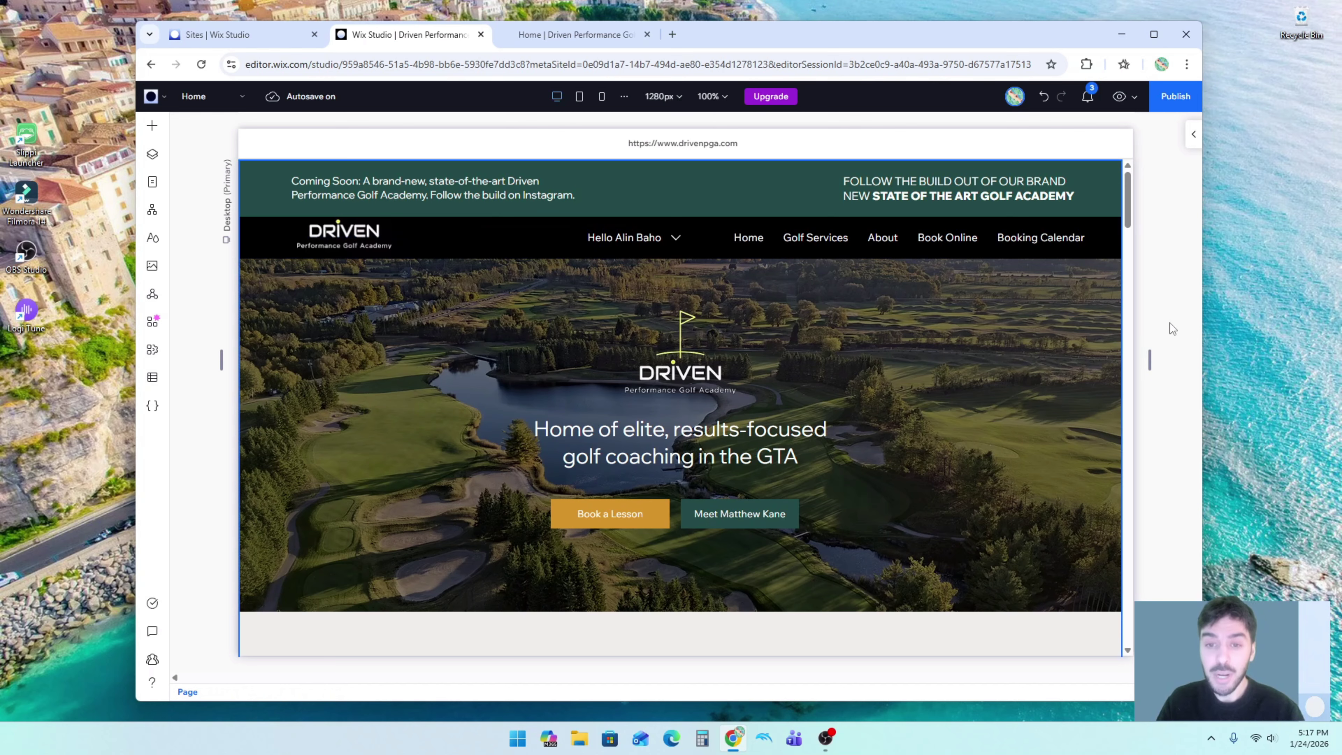
pyautogui.scroll(-10, 1170, 315)
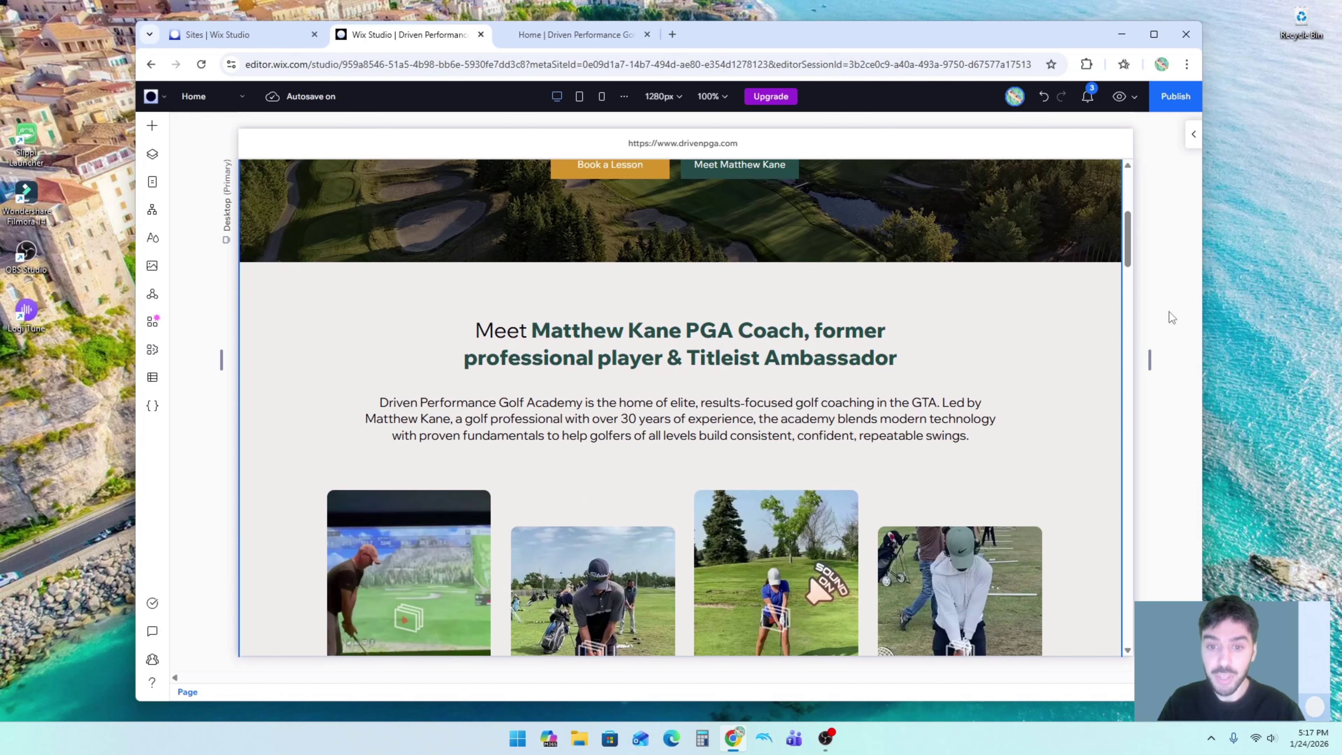
pyautogui.scroll(1, 1168, 312)
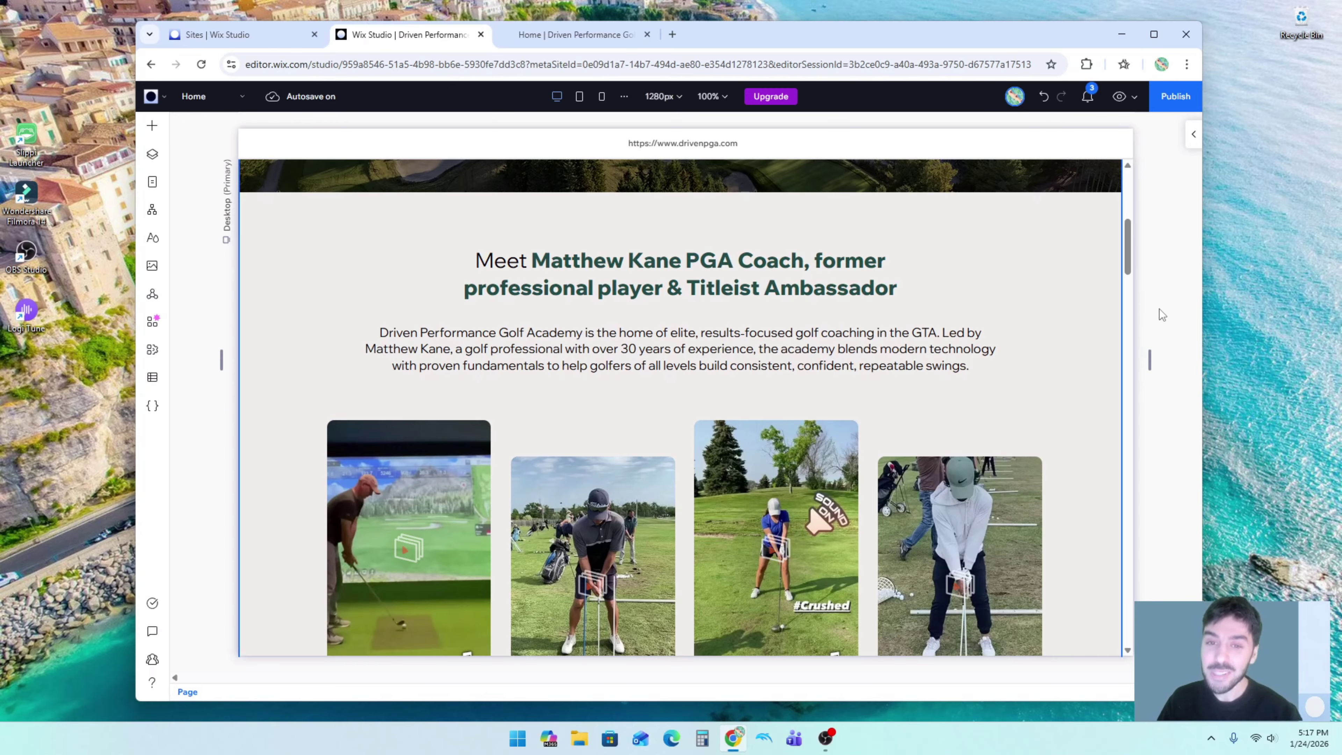
pyautogui.scroll(-3, 1160, 308)
pyautogui.scroll(9, 1159, 309)
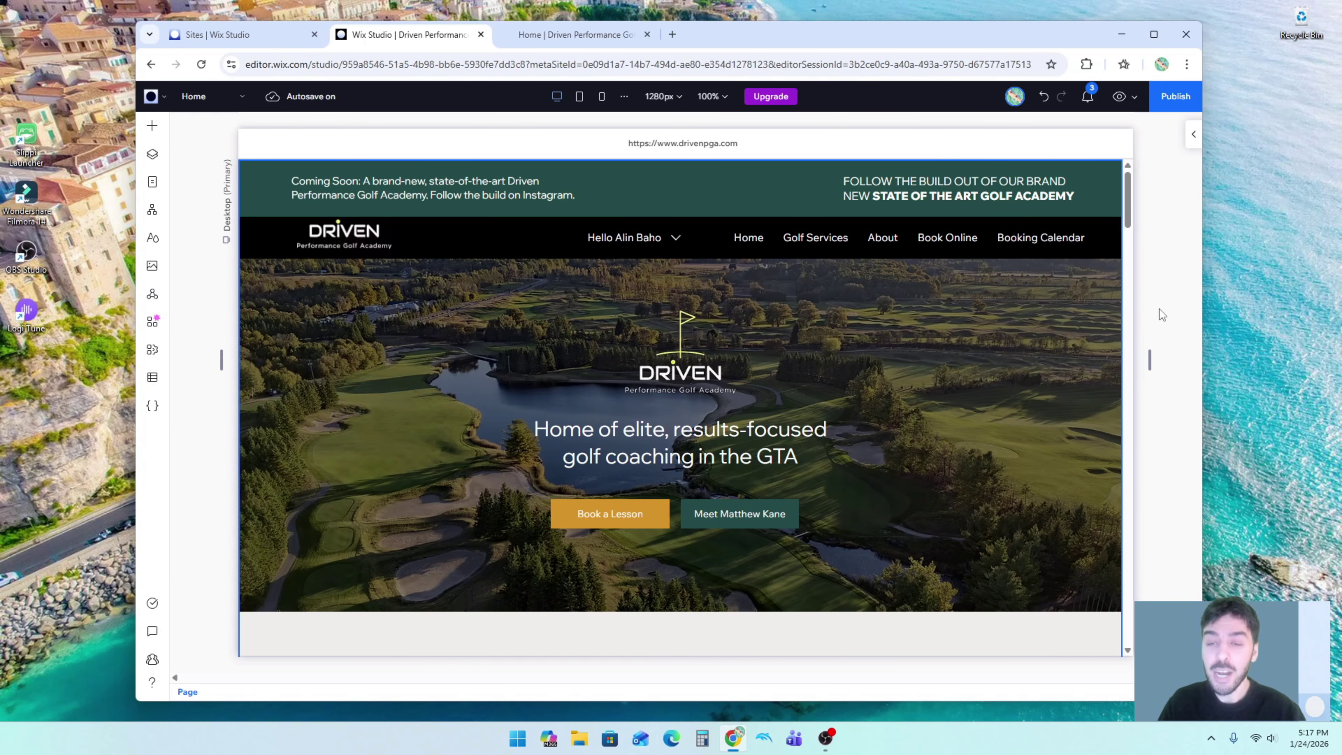